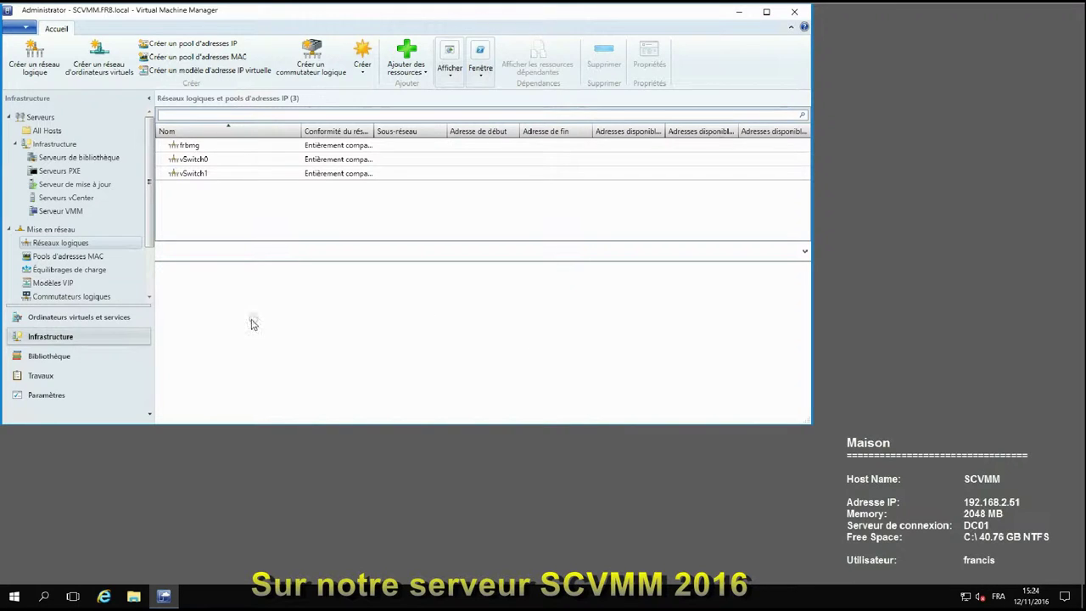
# Step: Start a new logical network named "Laboratoire 40" with the description "Reseau de laboratoire 40"
pyautogui.click(79, 323)
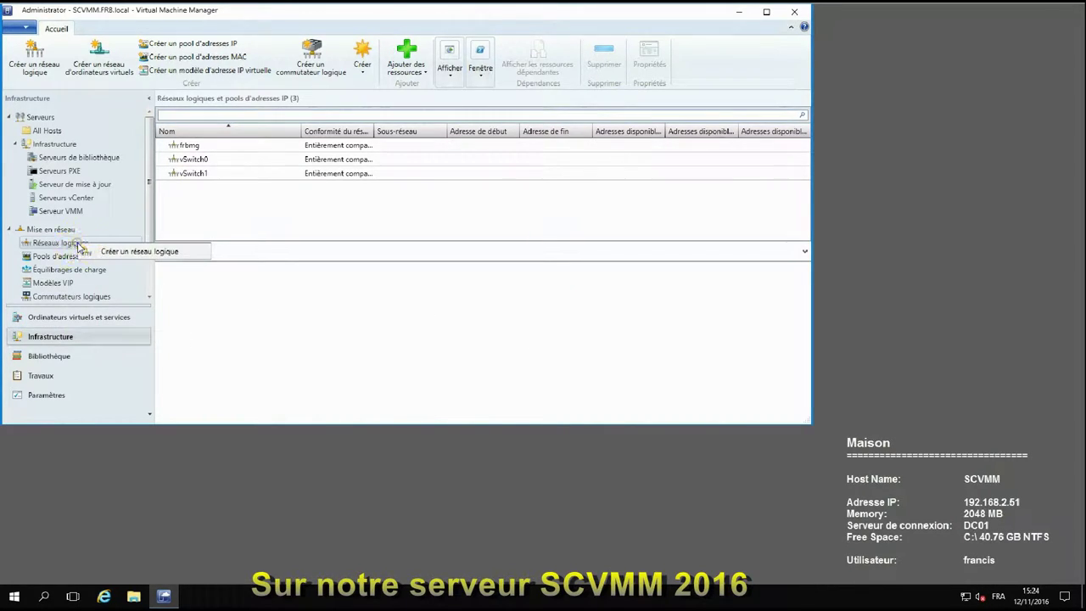
pyautogui.click(128, 252)
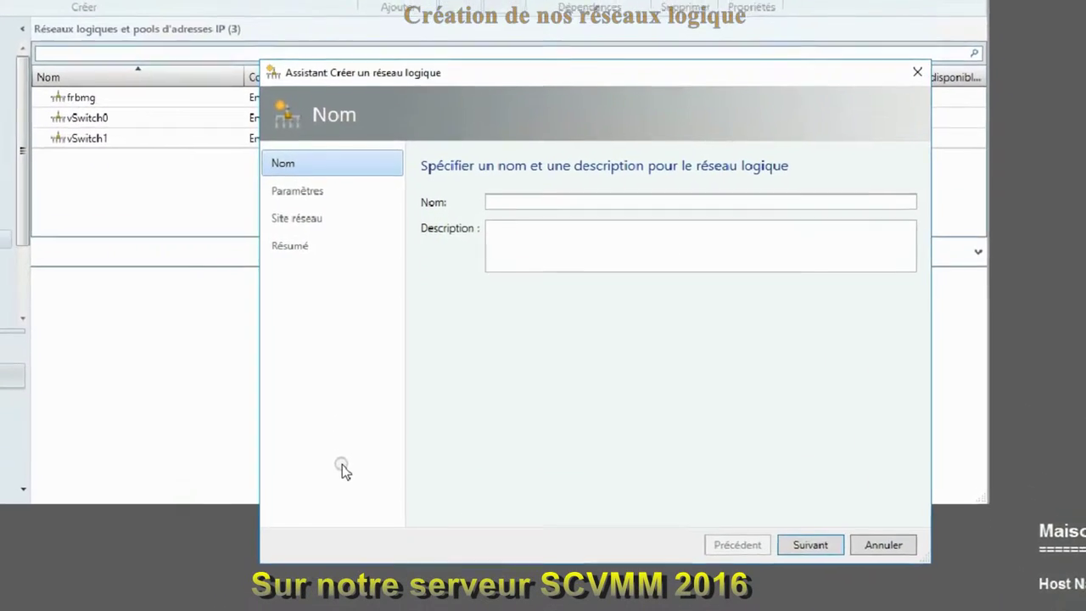
pyautogui.click(526, 202)
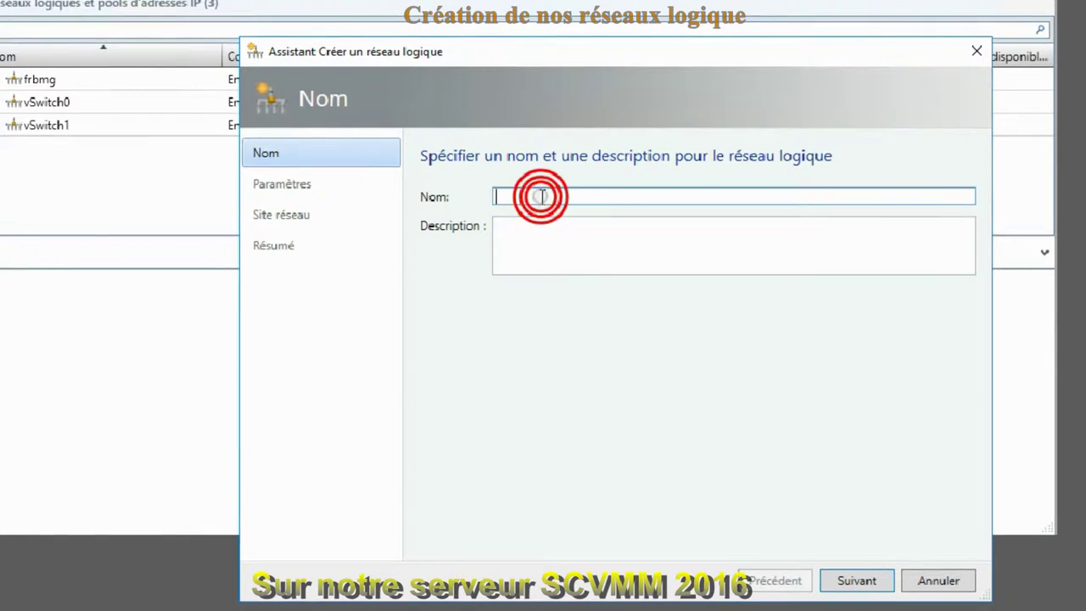
pyautogui.write('Lab')
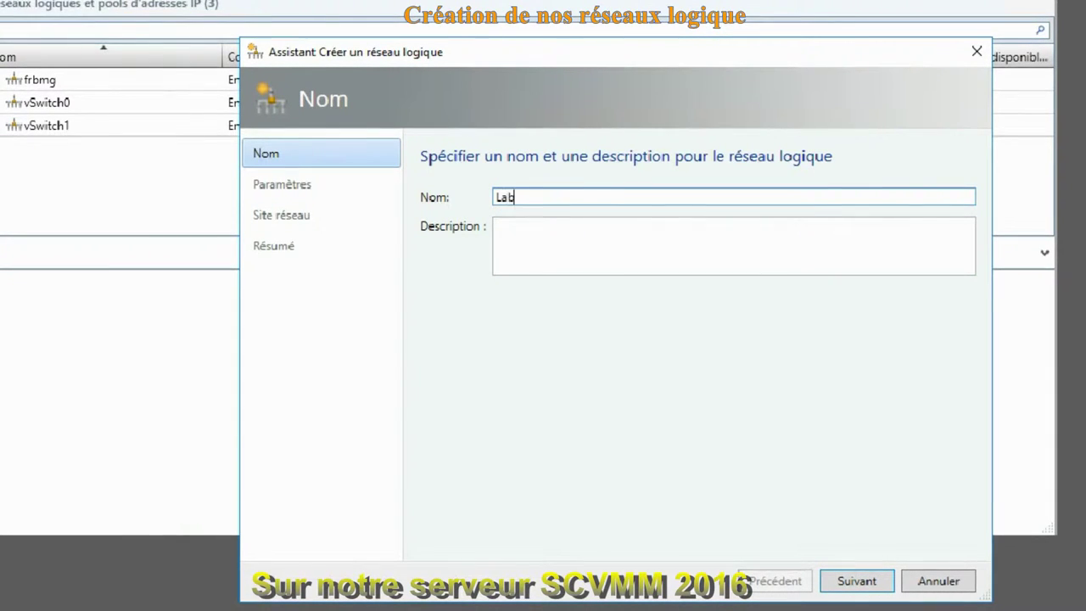
pyautogui.write('oratoire 40')
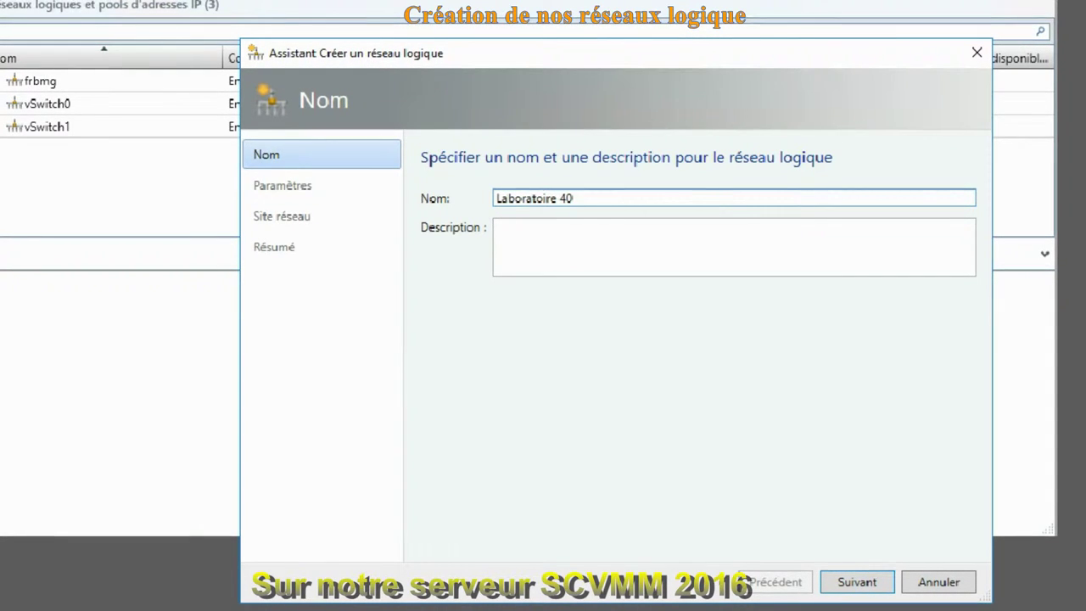
pyautogui.click(538, 245)
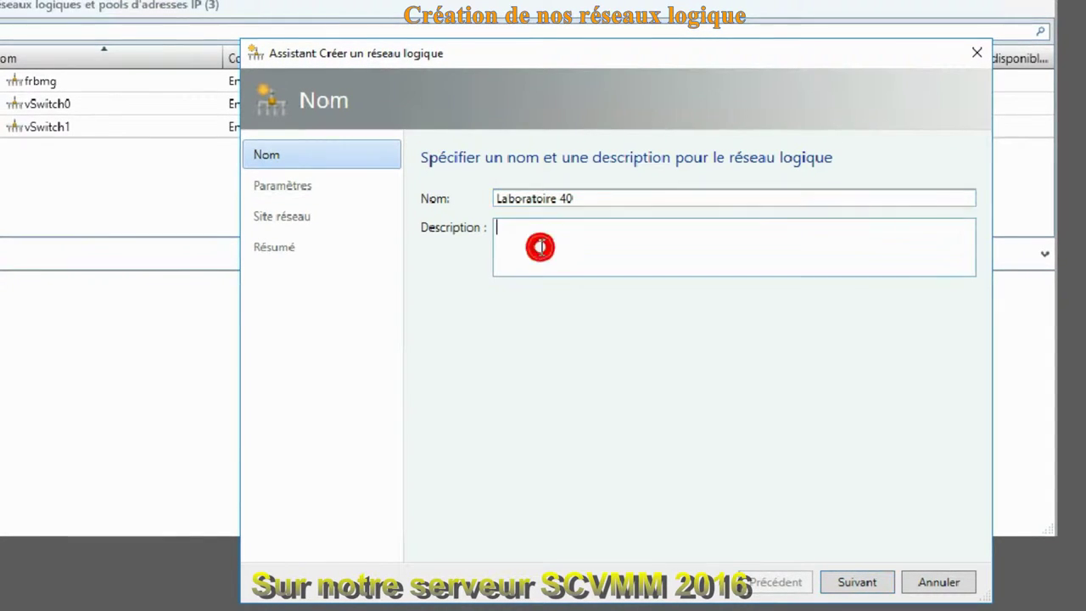
pyautogui.write('Reseau')
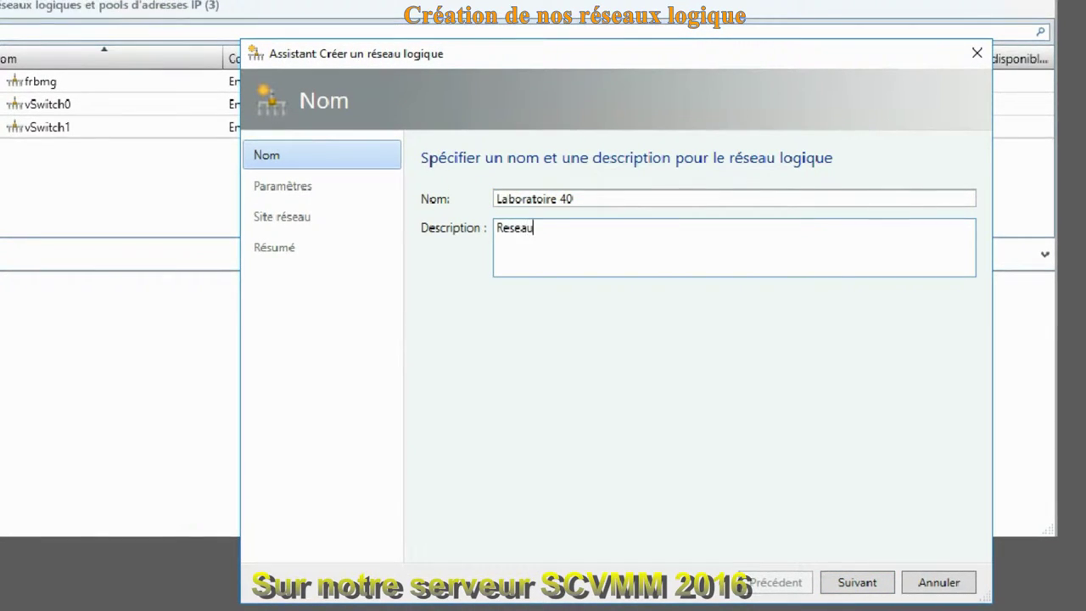
pyautogui.write(' de laboratoire 40')
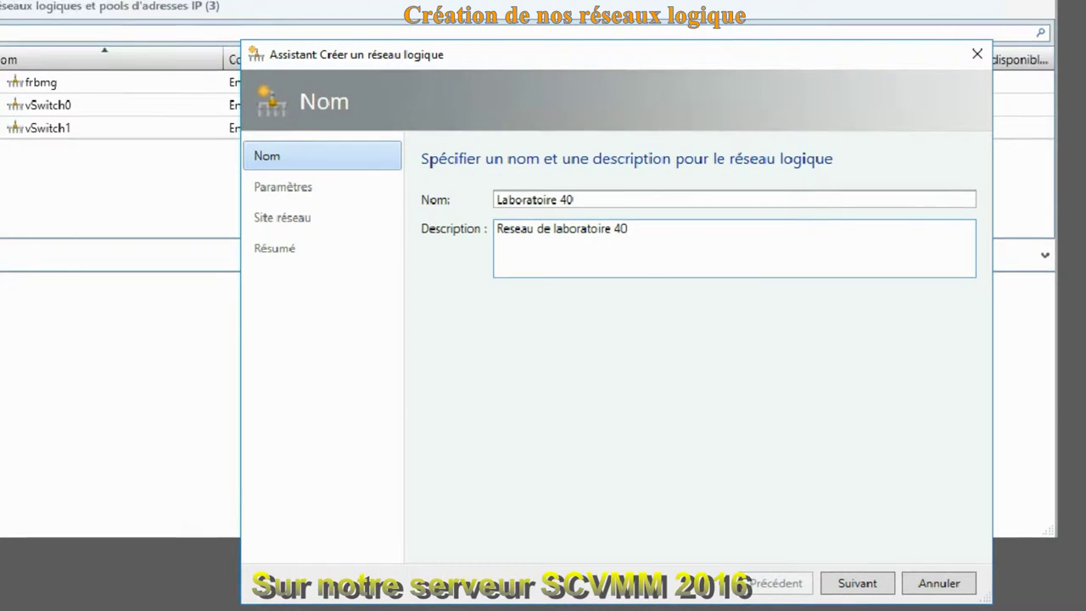
pyautogui.click(842, 589)
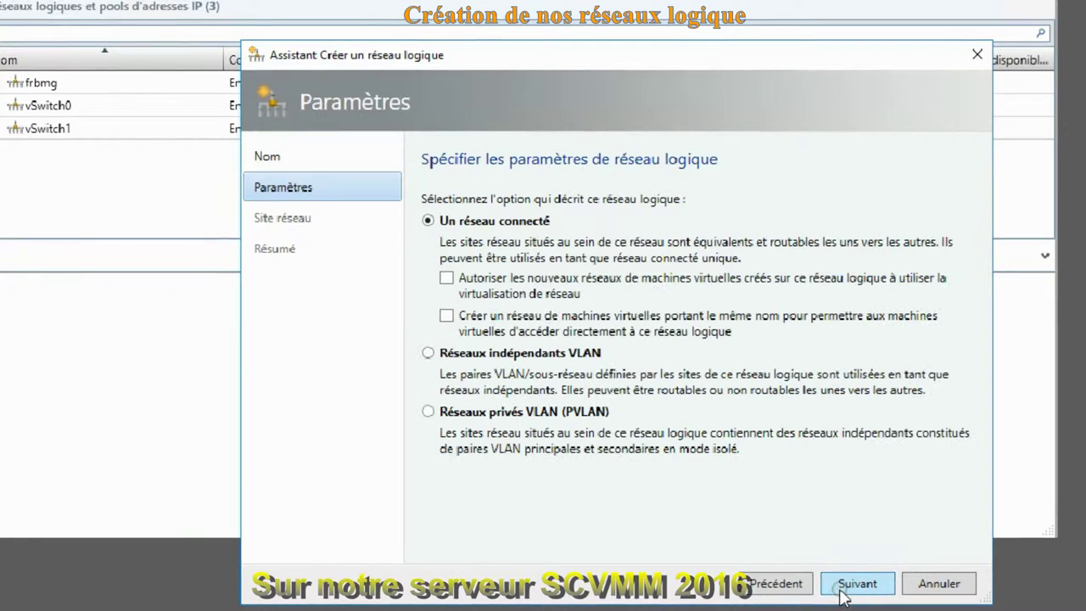
# Step: For the connected network Laboratoire 40, allow new VM networks to use network virtualization and create a VM network with the same name
pyautogui.click(444, 280)
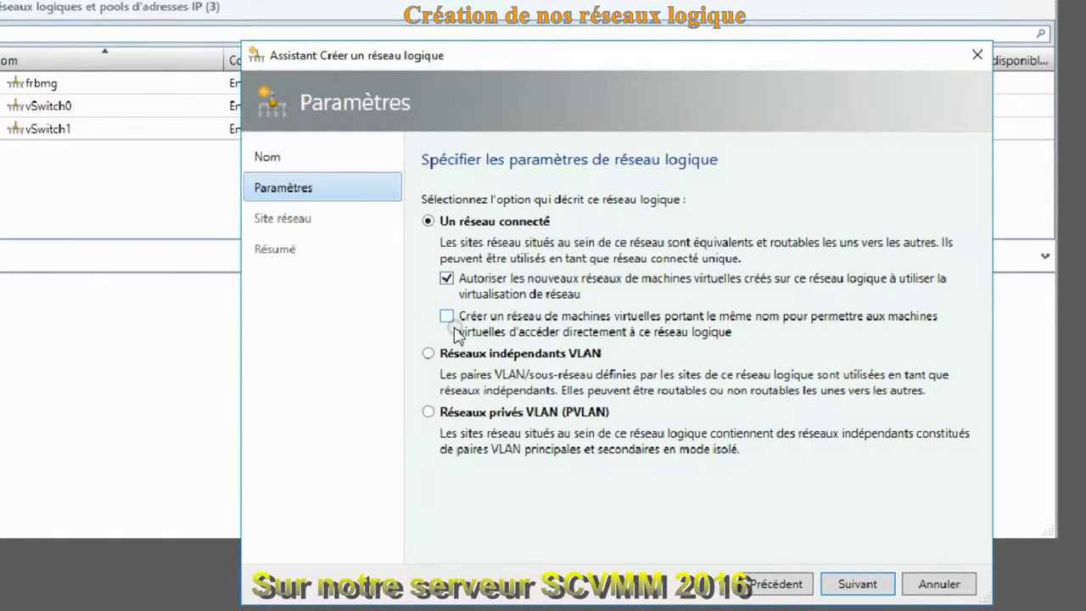
pyautogui.click(445, 317)
pyautogui.click(853, 586)
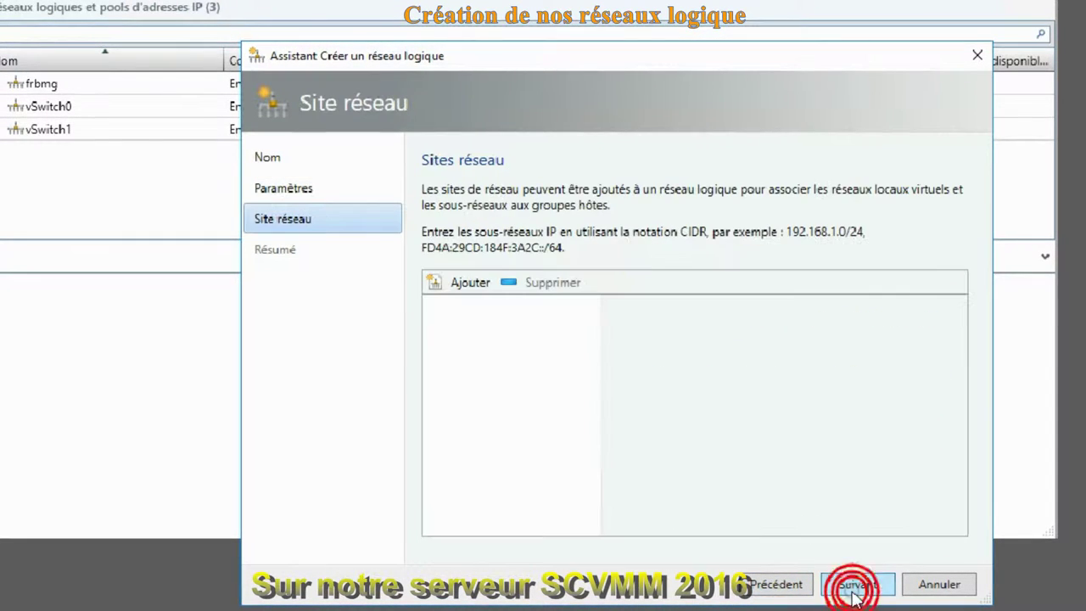
# Step: Add a network site for All Hosts with VLAN 40 and IP subnet 192.168.40.0/24, and finish creating the logical network
pyautogui.click(453, 299)
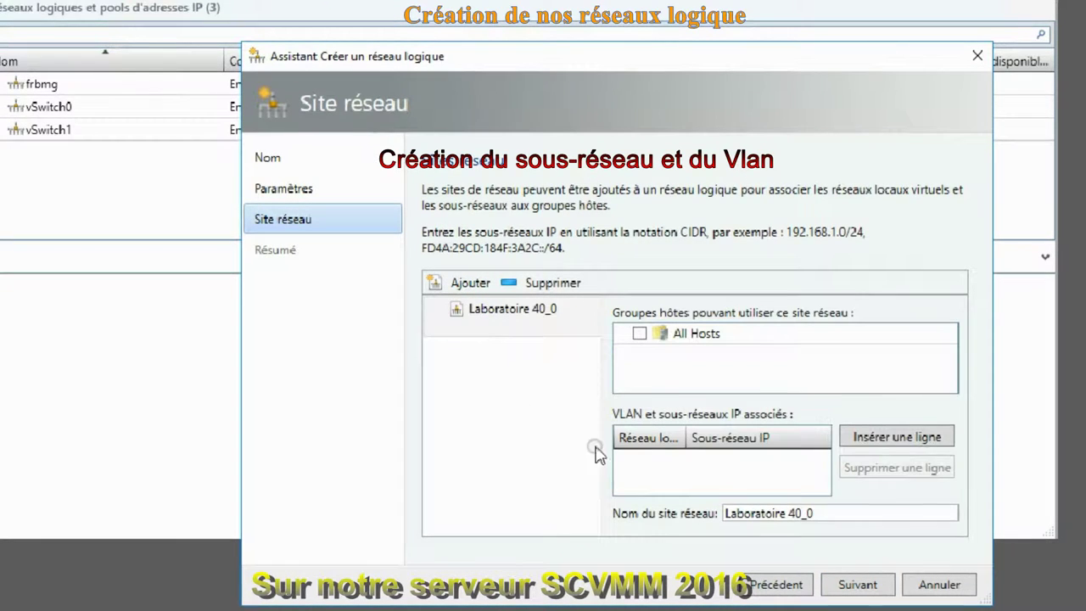
pyautogui.click(639, 333)
pyautogui.click(867, 437)
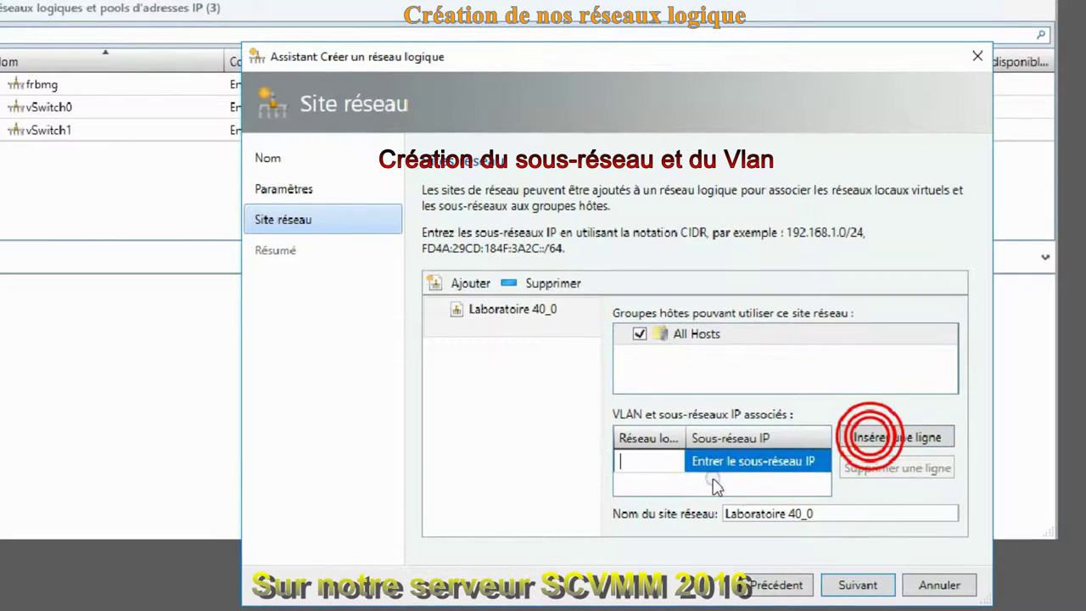
pyautogui.write('40')
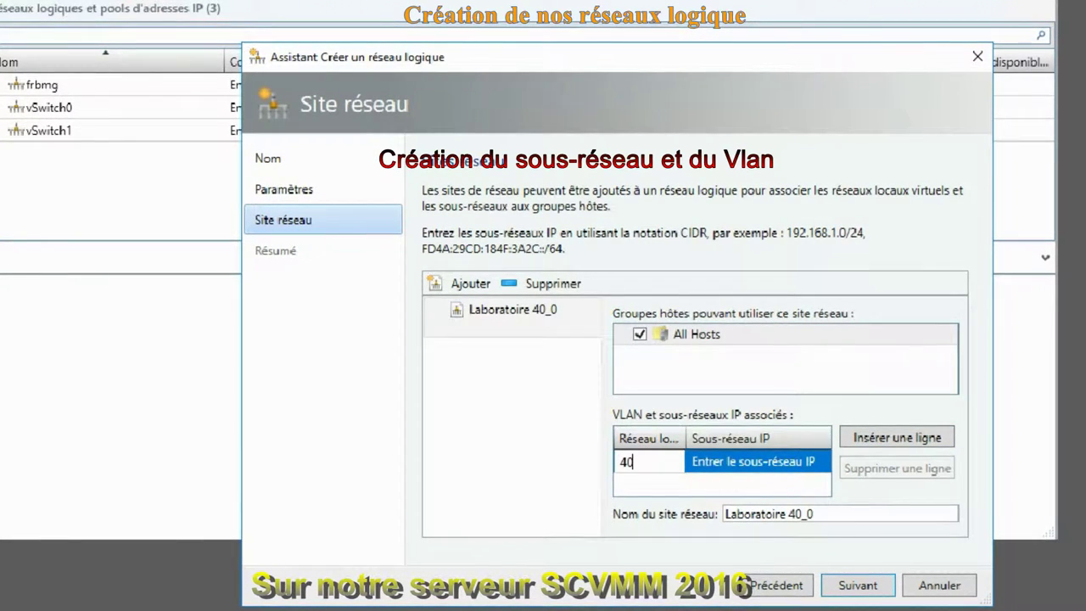
pyautogui.click(722, 463)
pyautogui.write('19')
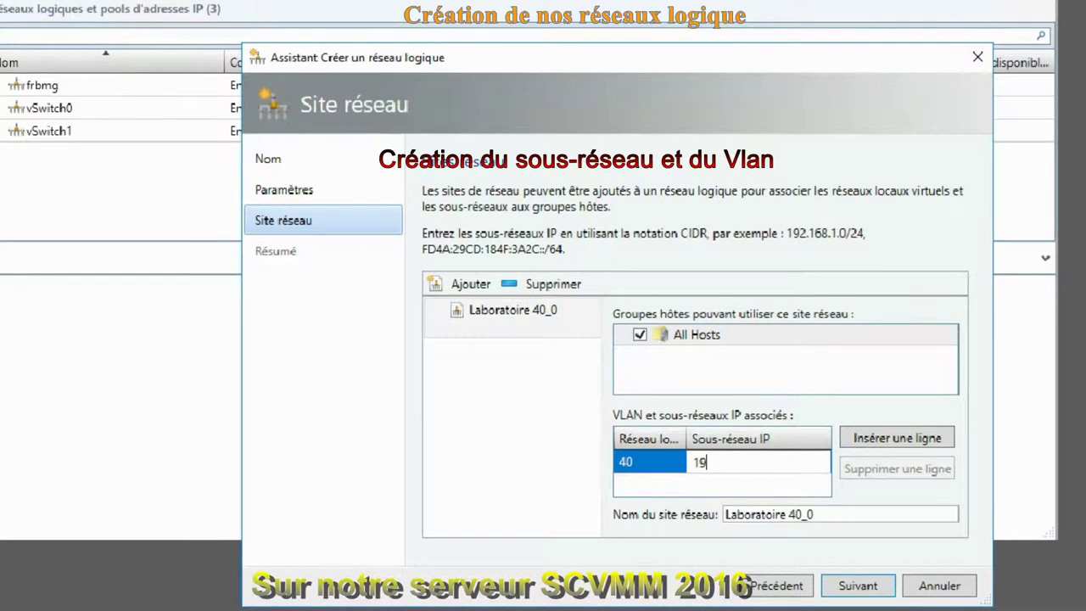
pyautogui.write('2.168.40.0')
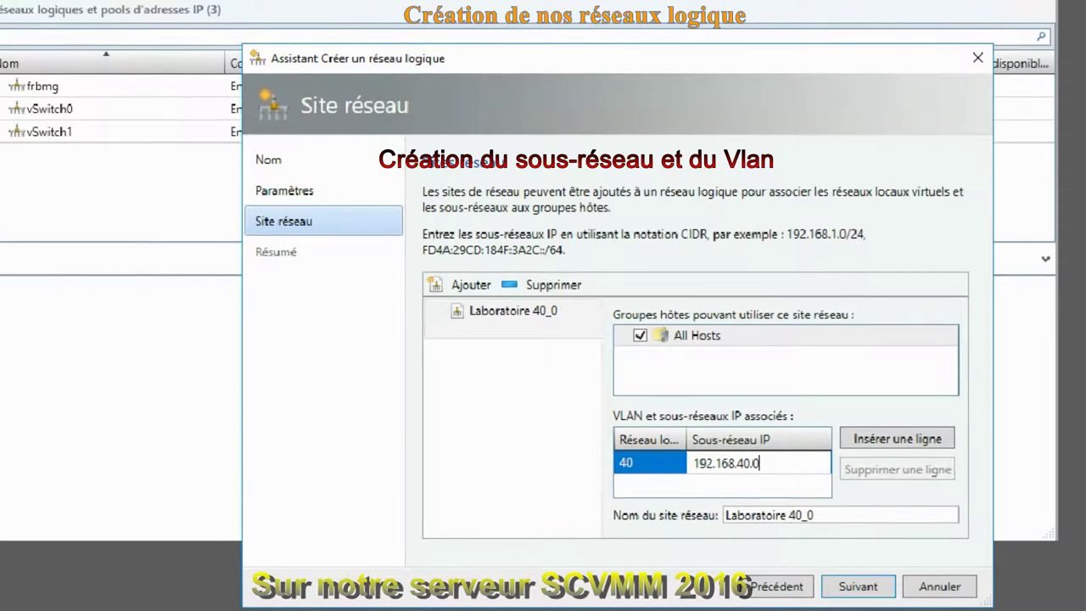
pyautogui.write('/24')
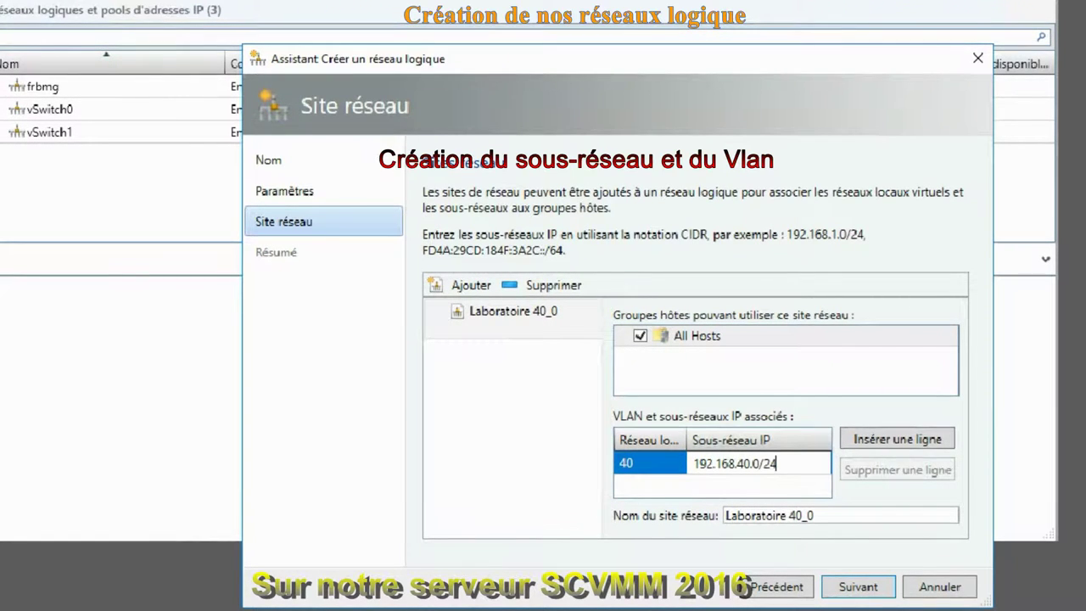
pyautogui.click(813, 515)
pyautogui.click(865, 587)
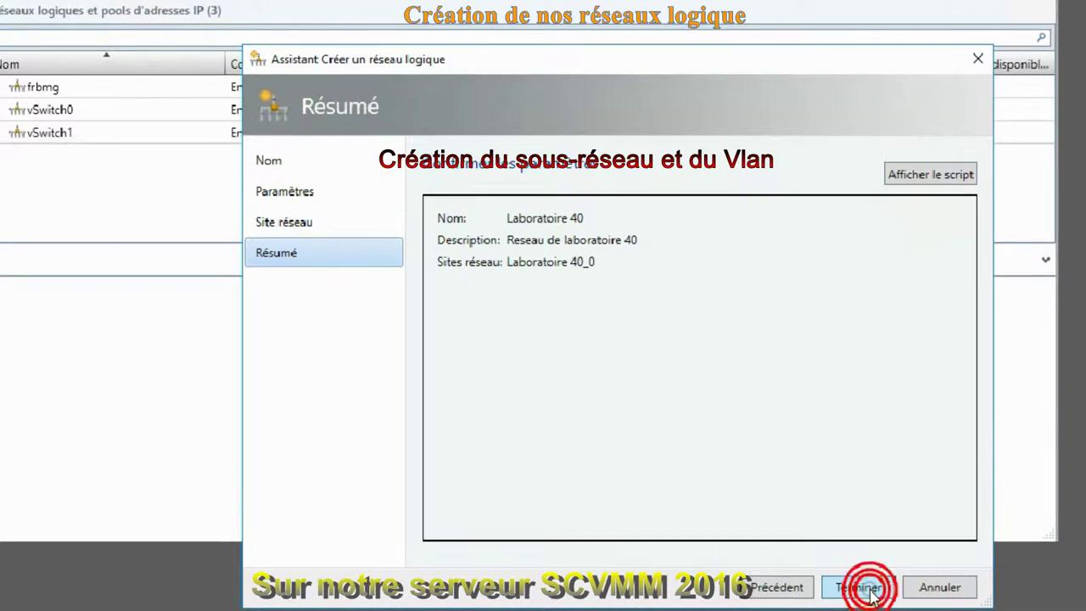
pyautogui.click(869, 591)
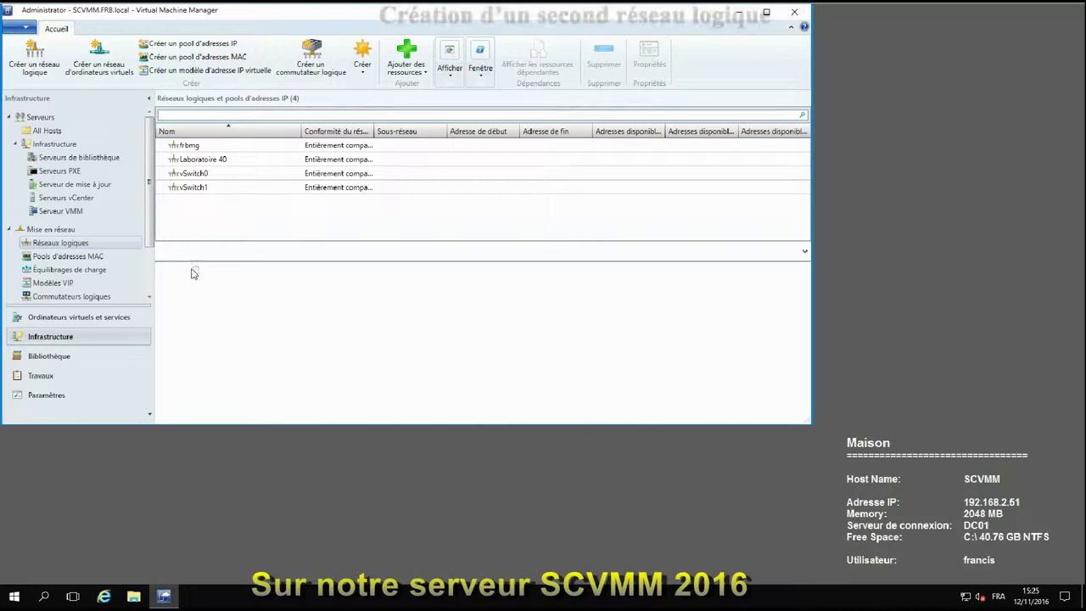
# Step: Start a second logical network named "Laboratoire 50" with the description "Laboratoire sur le vlan 50"
pyautogui.rightClick(85, 243)
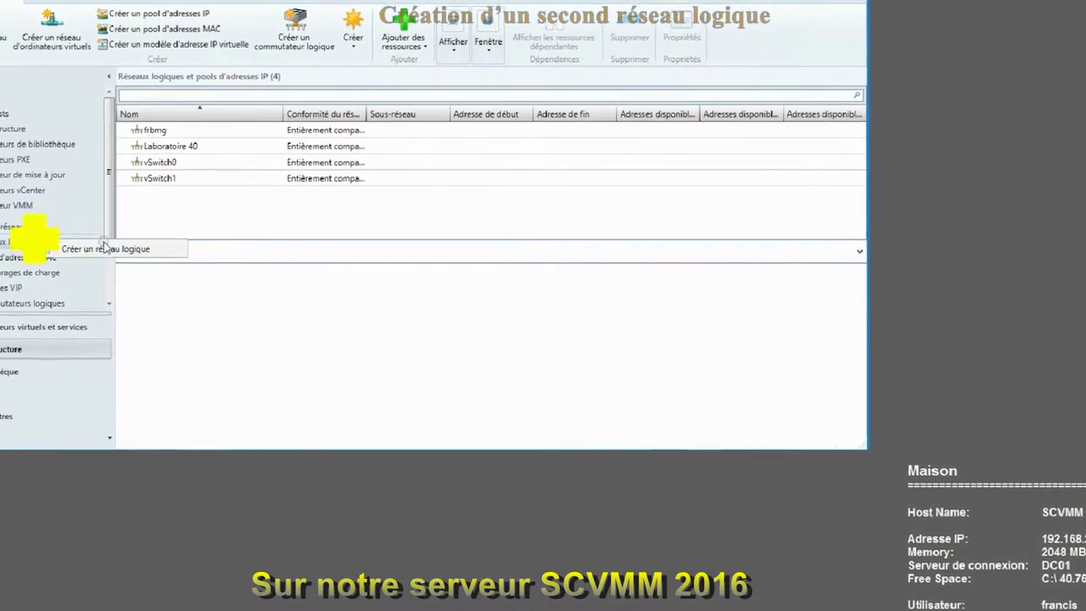
pyautogui.click(103, 248)
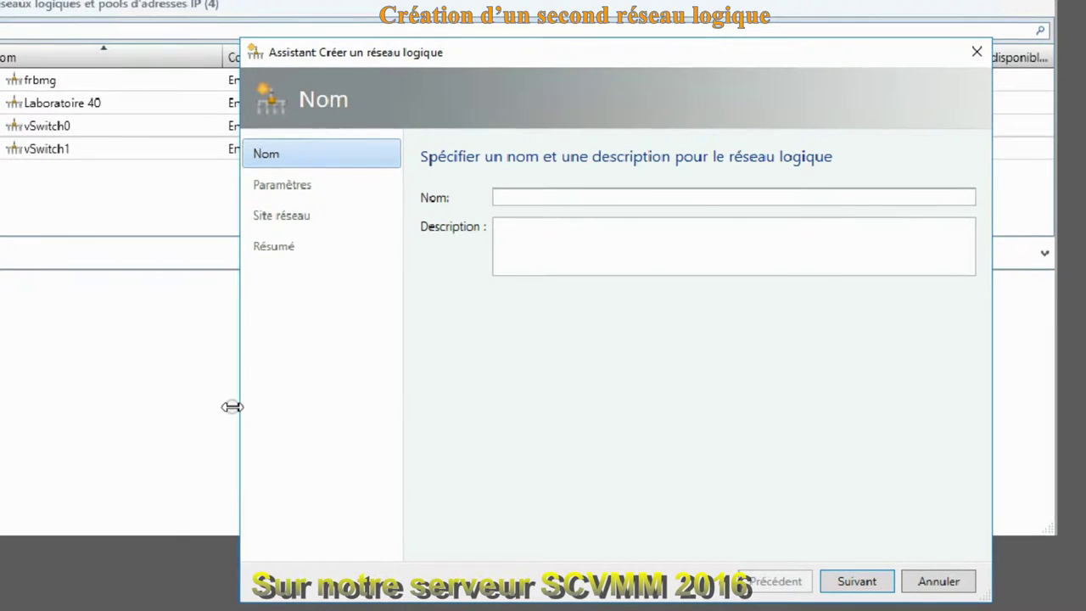
pyautogui.click(528, 199)
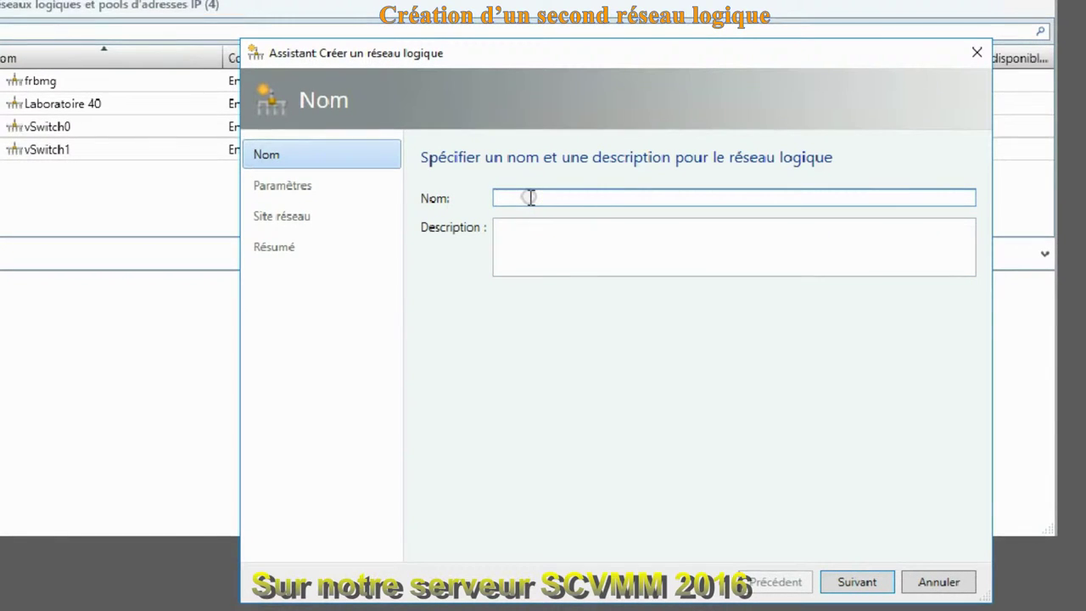
pyautogui.write('Labora')
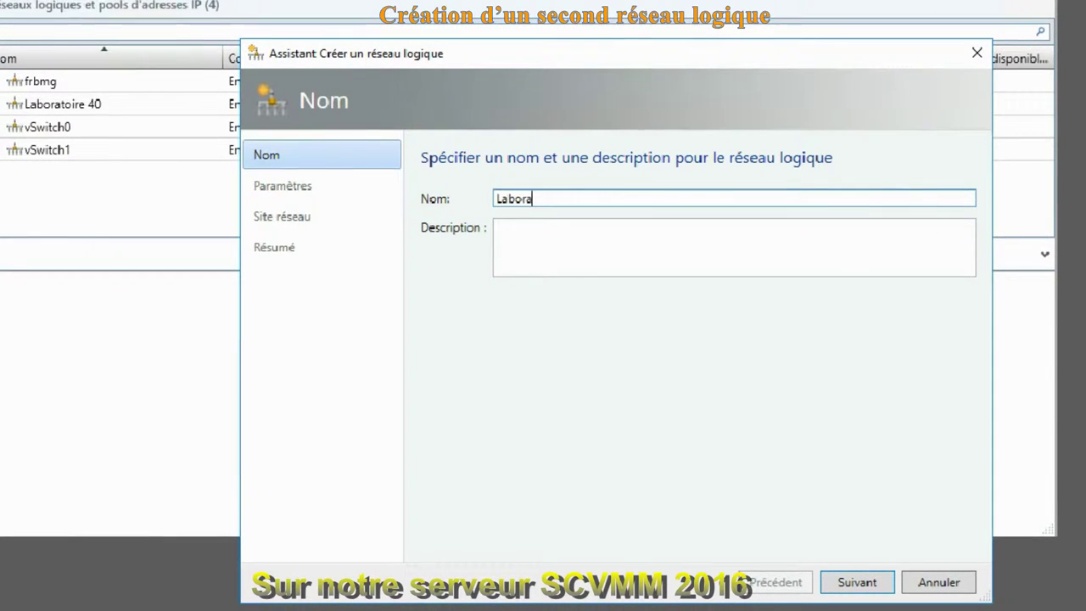
pyautogui.write('toire 50')
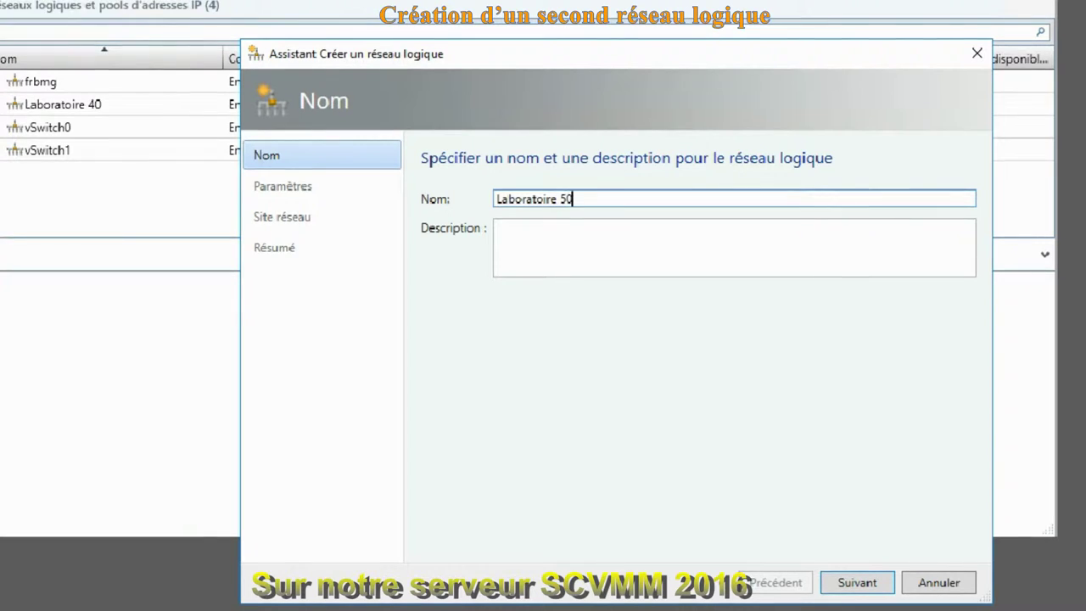
pyautogui.click(551, 253)
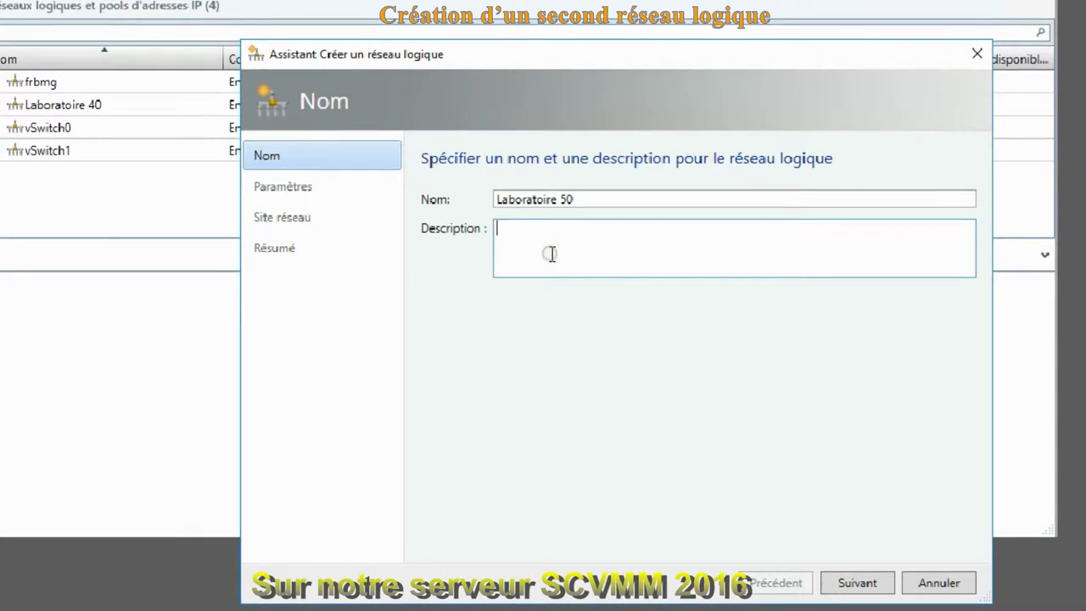
pyautogui.write('Labo')
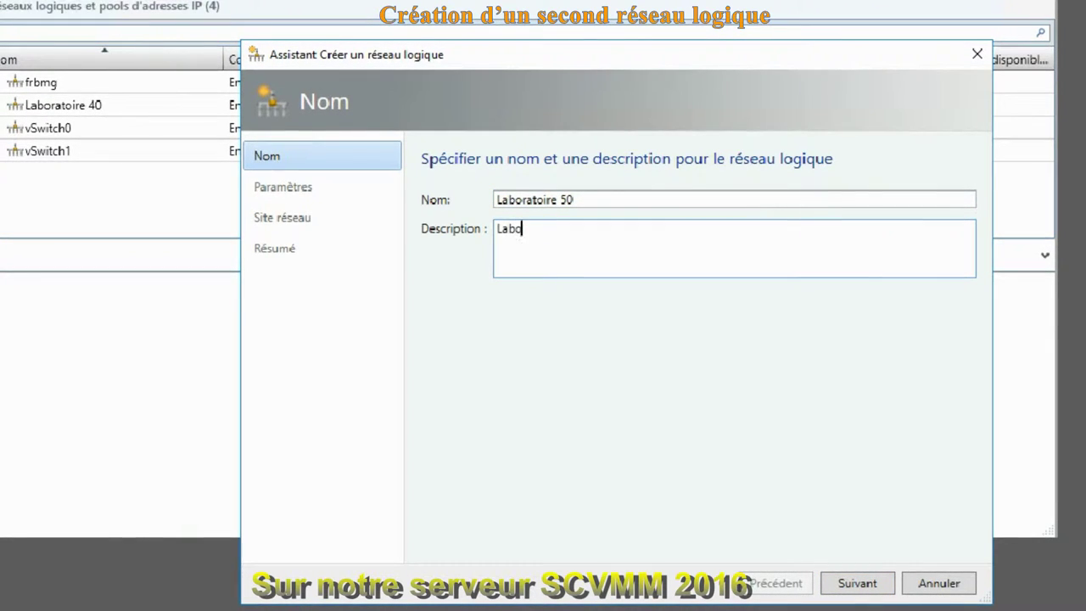
pyautogui.write('ra')
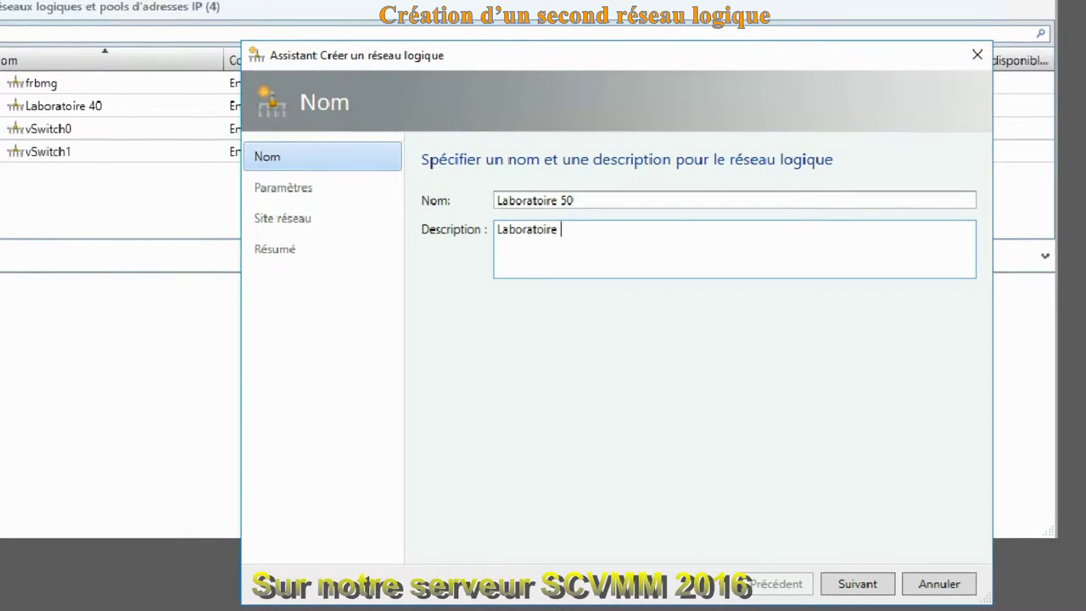
pyautogui.write('toire sur le vlan 50')
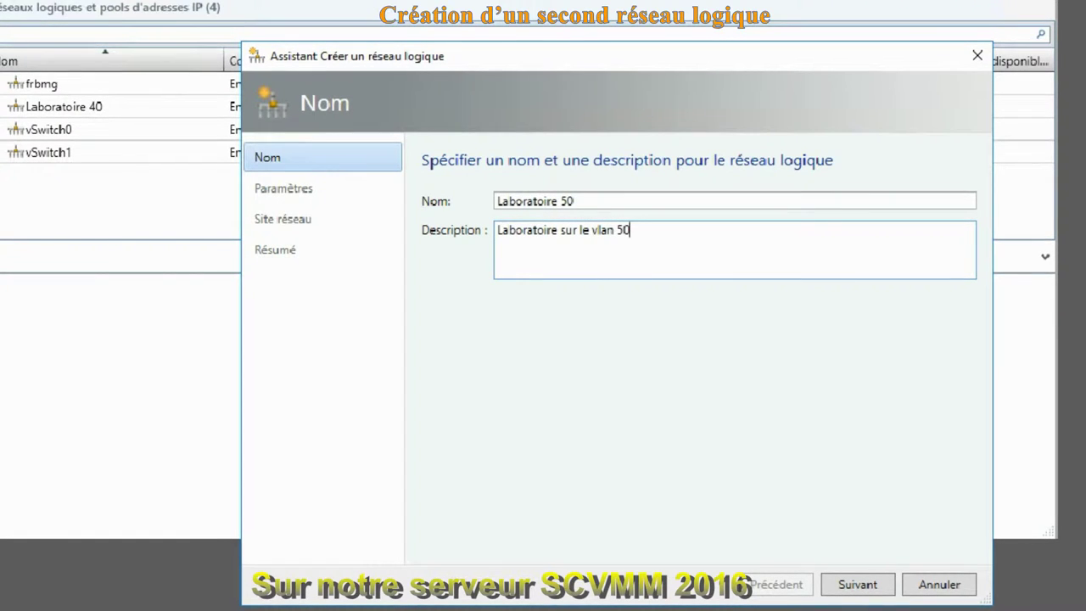
pyautogui.click(861, 585)
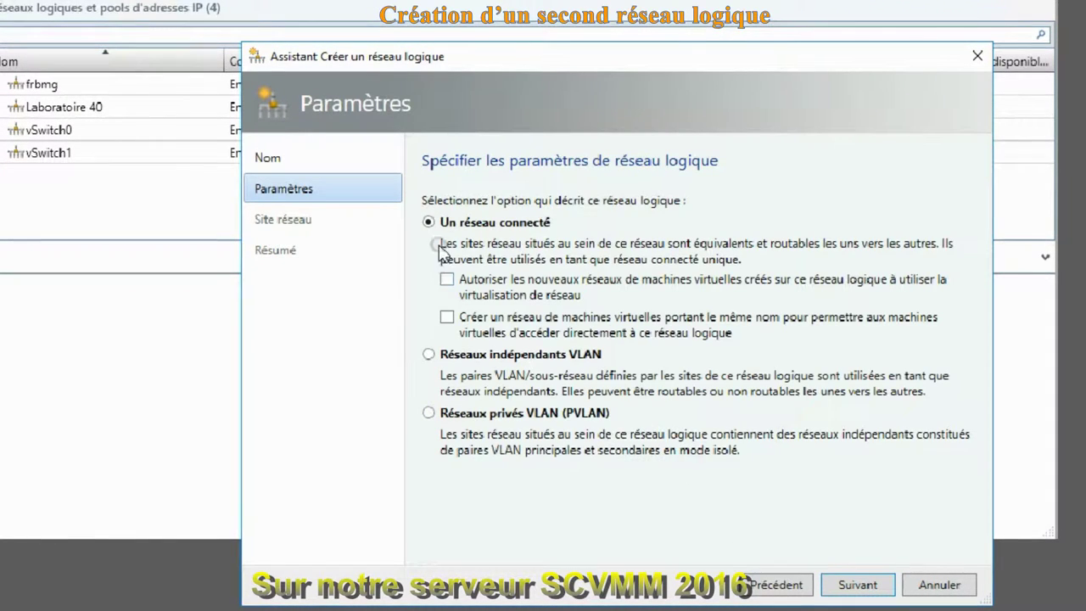
# Step: For the connected network Laboratoire 50, allow new VM networks to use network virtualization and create a VM network with the same name
pyautogui.click(447, 280)
pyautogui.click(447, 317)
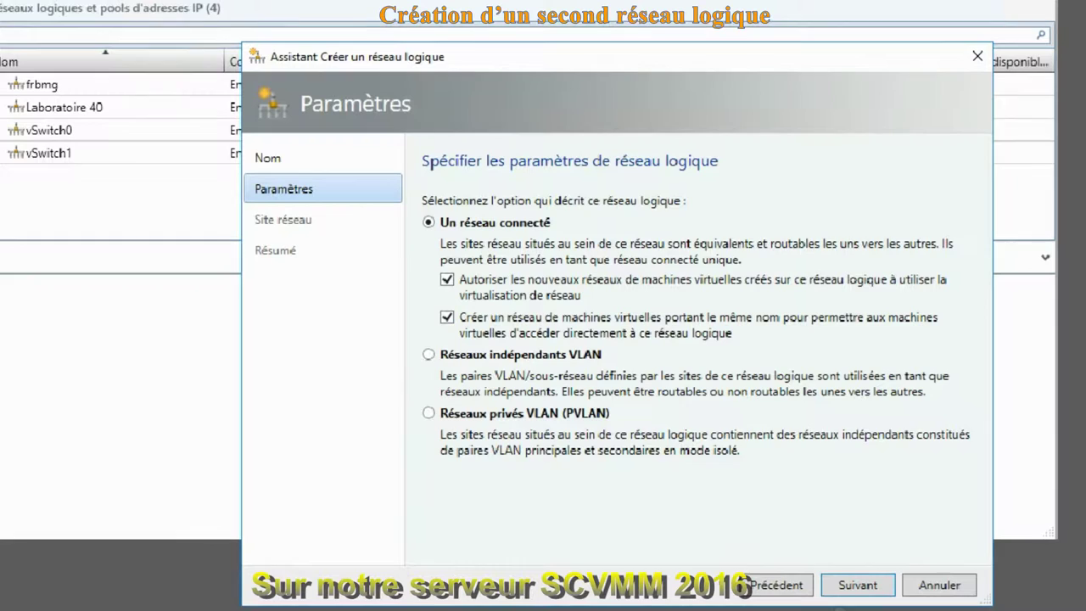
pyautogui.click(855, 590)
# Step: Add a network site for All Hosts with VLAN 50 and IP subnet 192.168.50.0/24, and finish creating the logical network Laboratoire 50
pyautogui.click(455, 286)
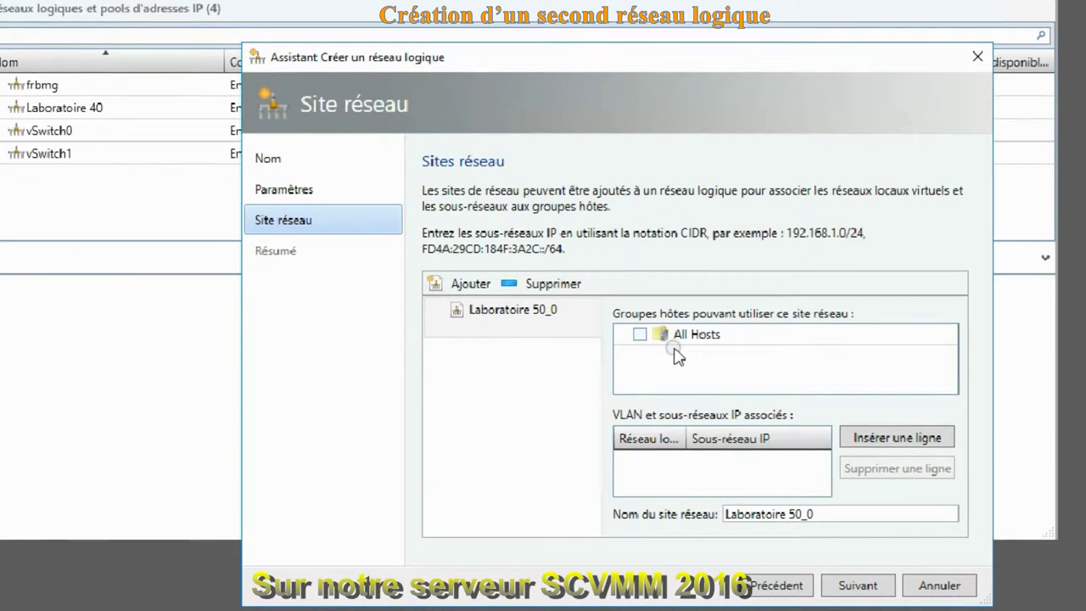
pyautogui.click(640, 334)
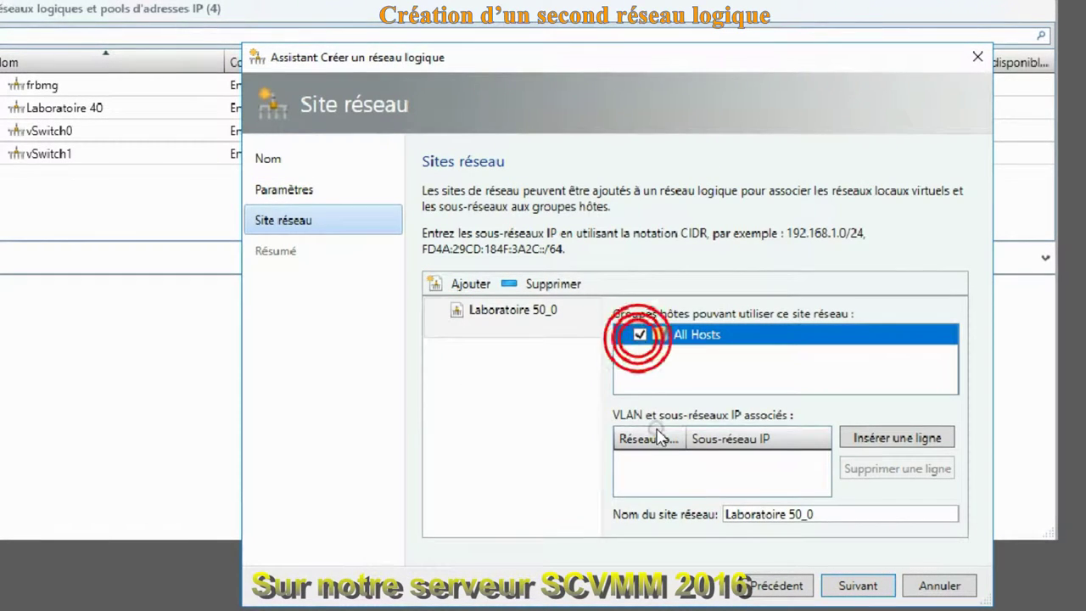
pyautogui.click(880, 441)
pyautogui.click(657, 462)
pyautogui.write('50')
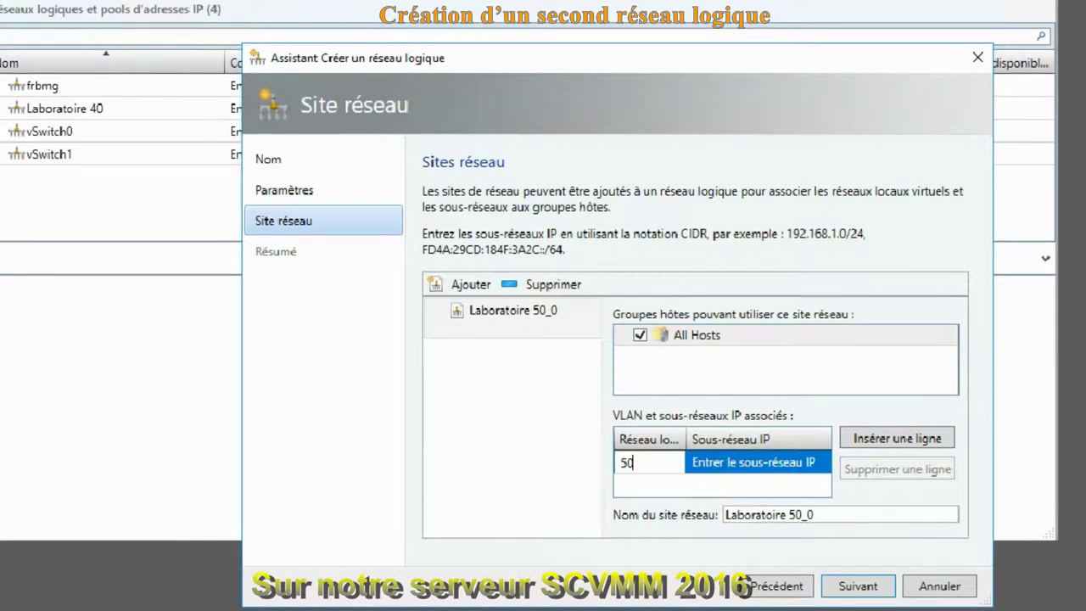
pyautogui.click(727, 461)
pyautogui.write('1')
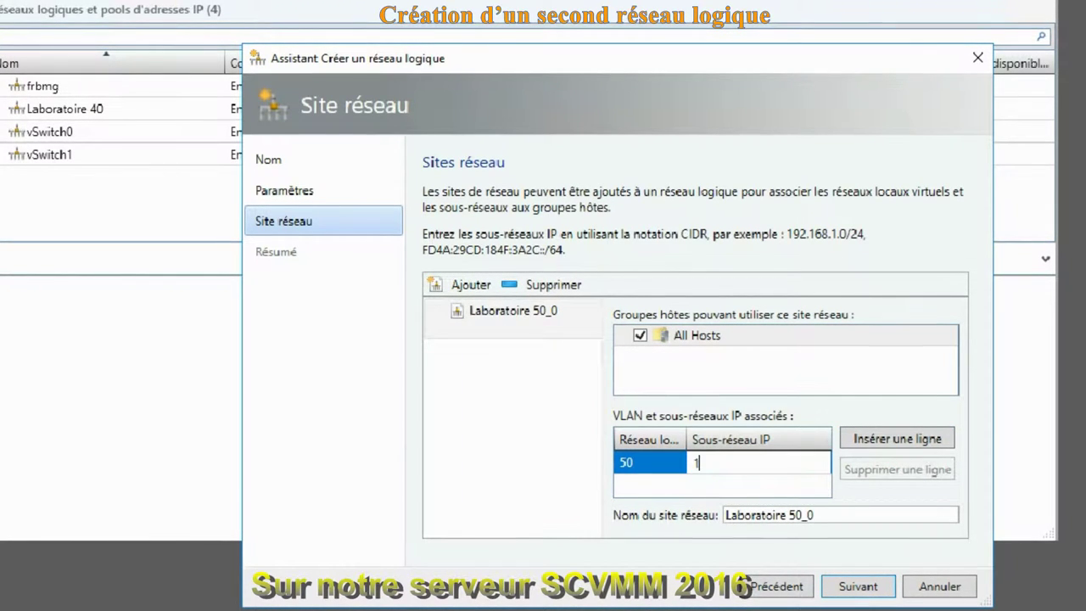
pyautogui.write('92.168.50')
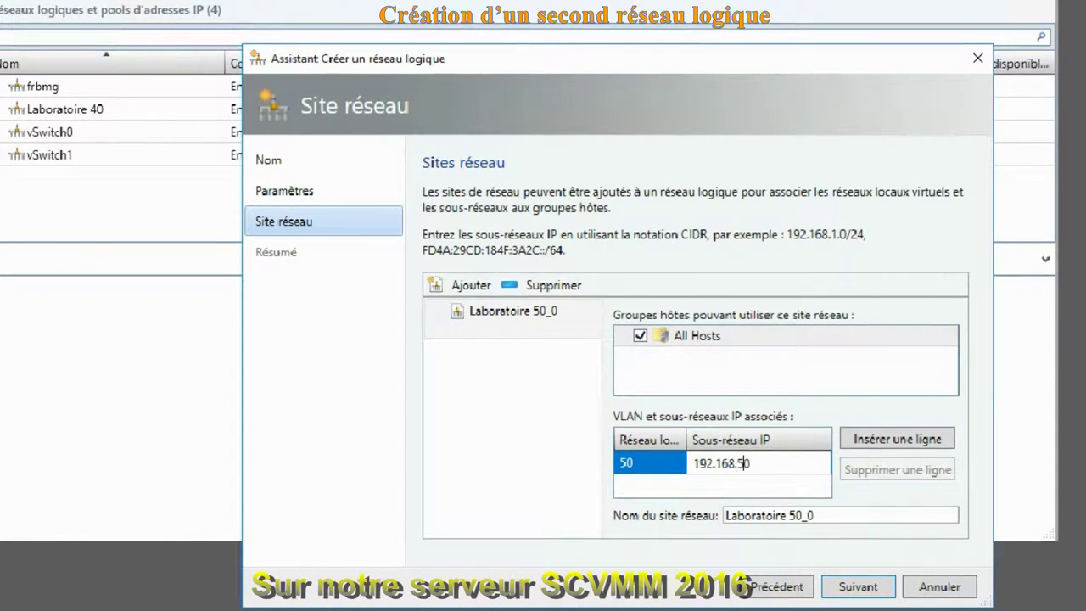
pyautogui.write('.0/24')
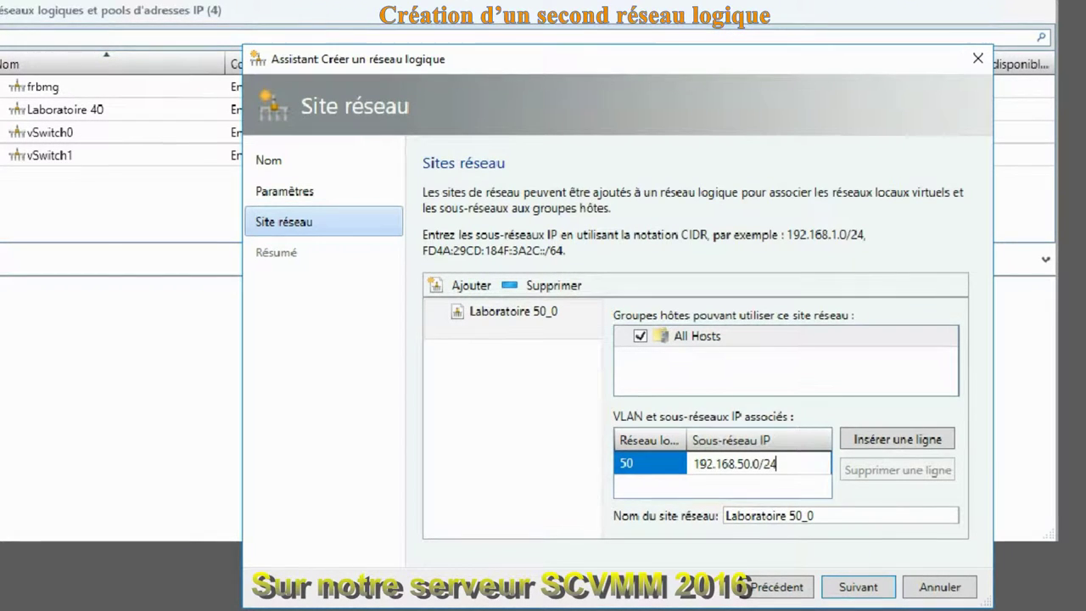
pyautogui.click(858, 594)
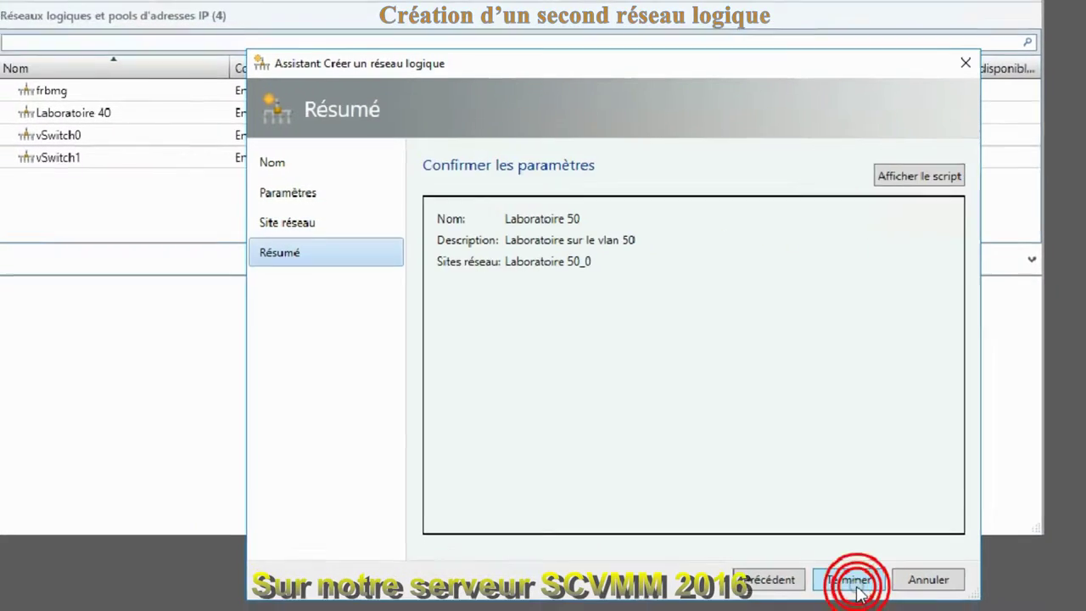
pyautogui.click(782, 526)
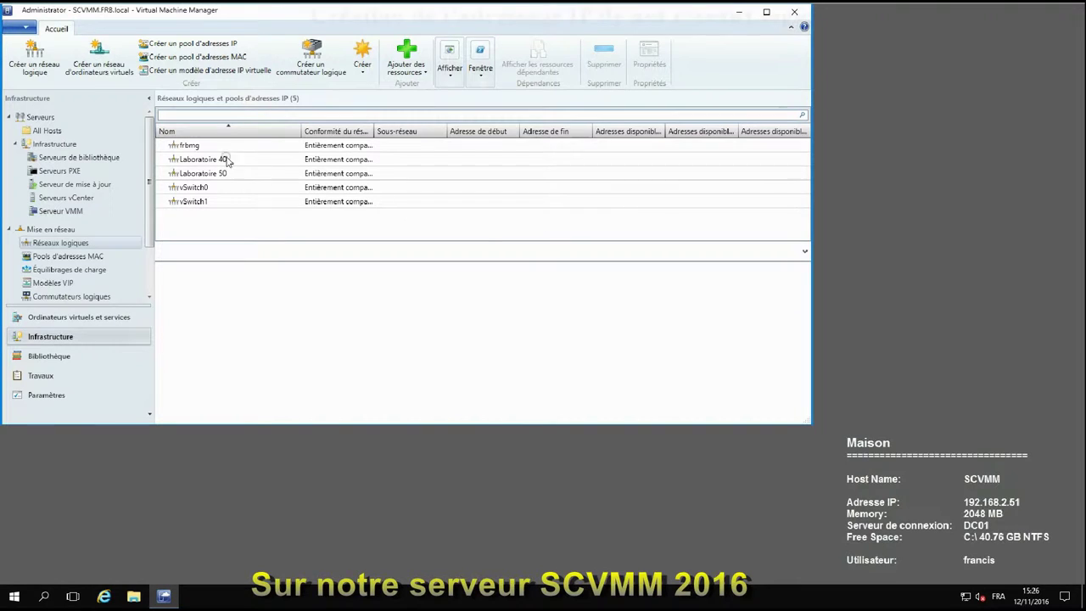
# Step: Start a static IP address pool for Laboratoire 40 named "IP_Reseau 40" with the description "IP_Reseau laboratoire 40"
pyautogui.click(196, 159)
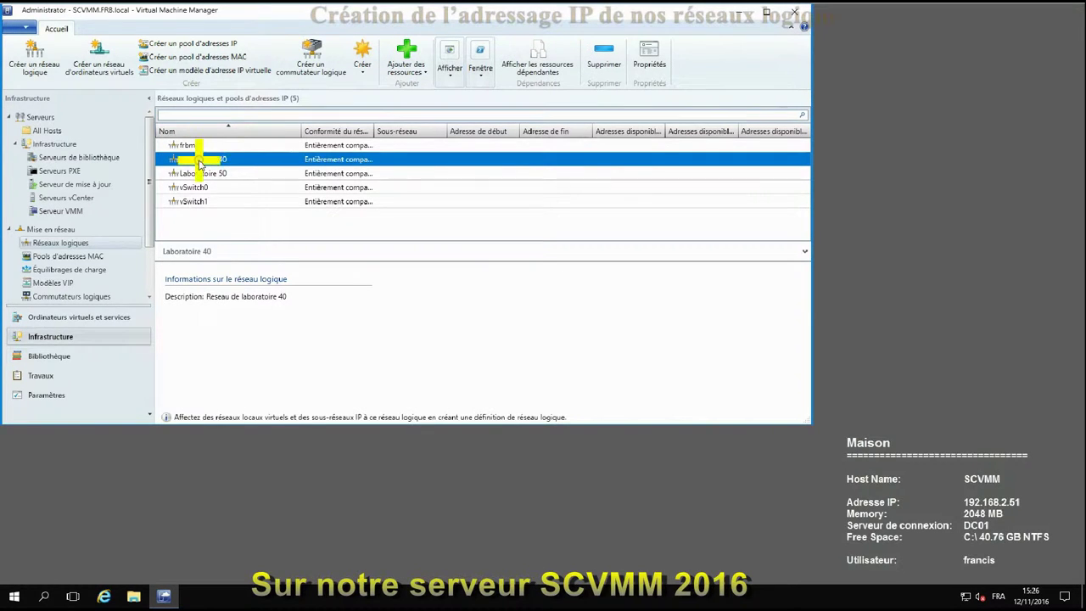
pyautogui.rightClick(200, 163)
pyautogui.click(262, 170)
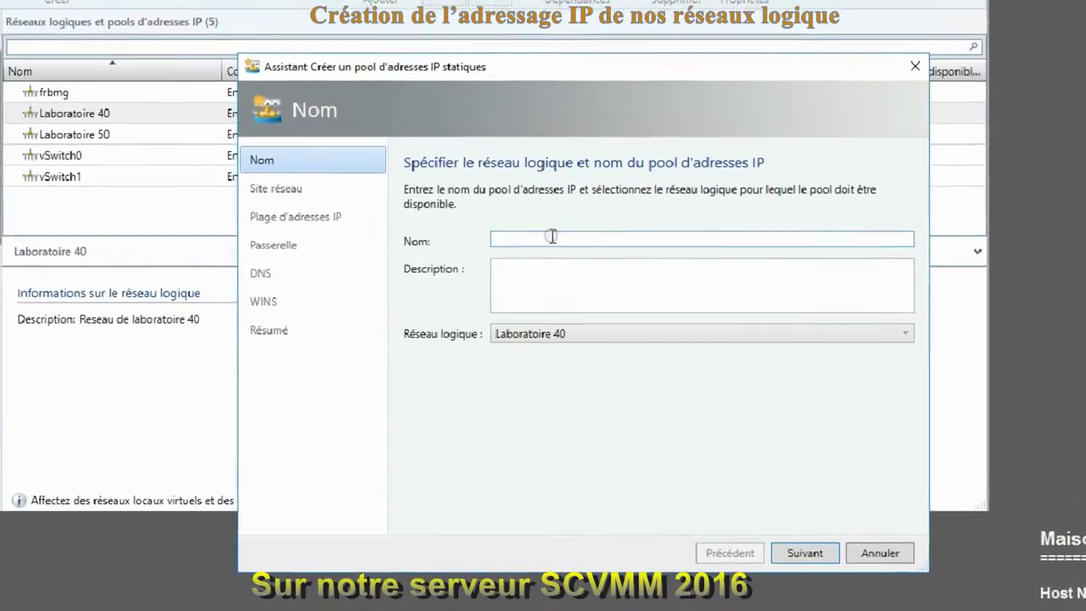
pyautogui.write('IP_Reseau 40')
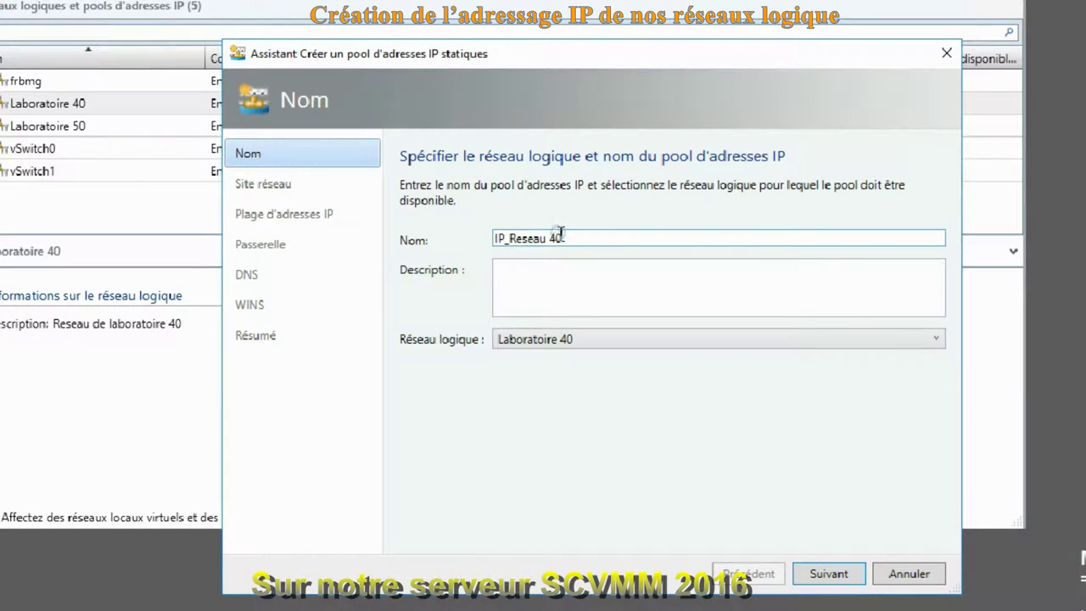
pyautogui.moveTo(586, 236); pyautogui.dragTo(496, 240)
pyautogui.hotkey('ctrl', 'c')
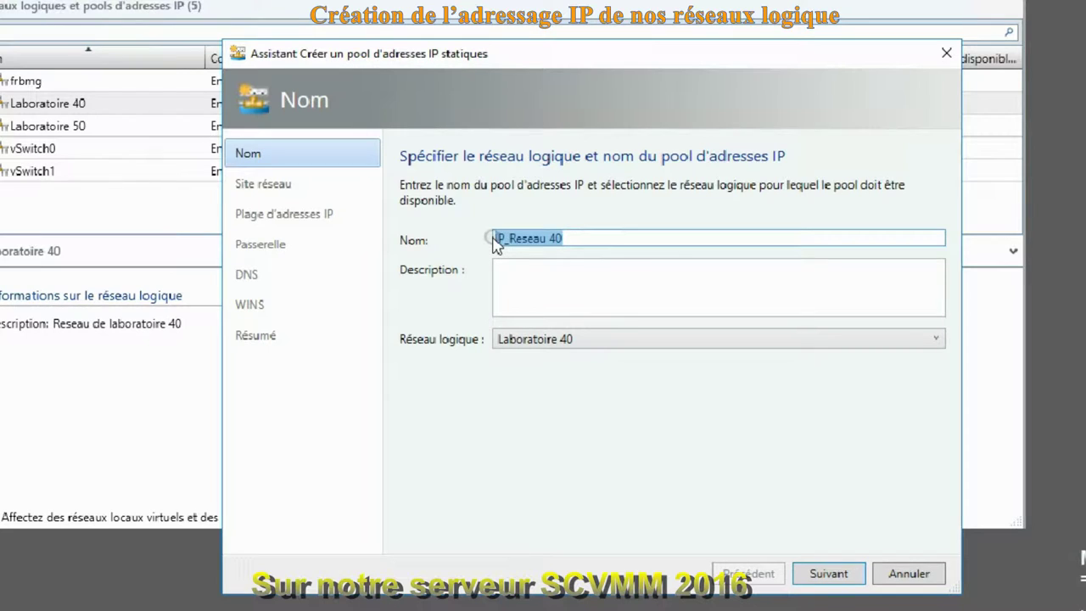
pyautogui.click(557, 277)
pyautogui.hotkey('ctrl', 'v')
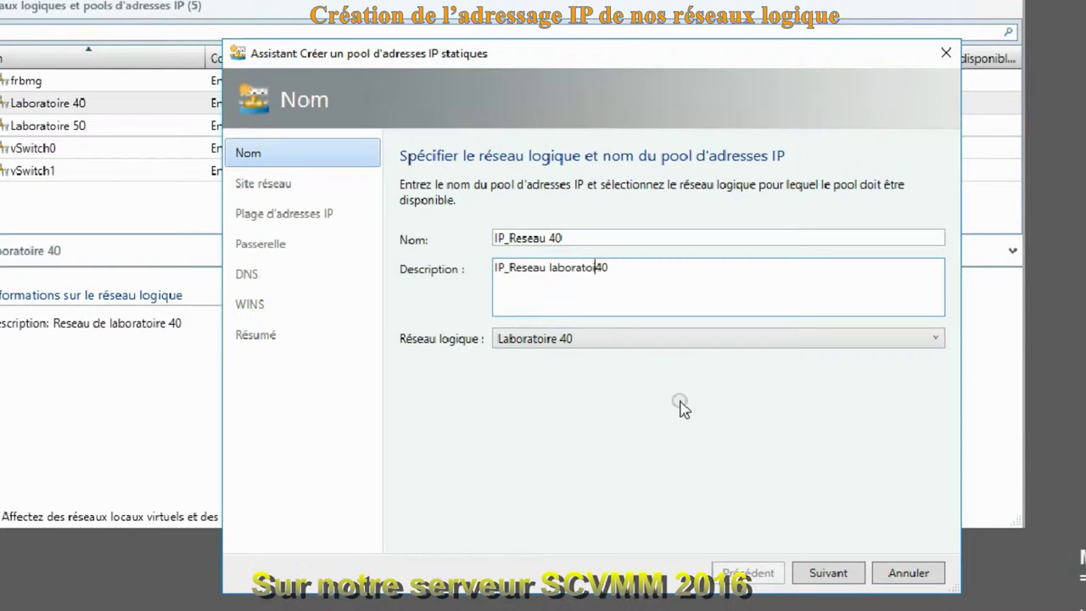
pyautogui.click(825, 575)
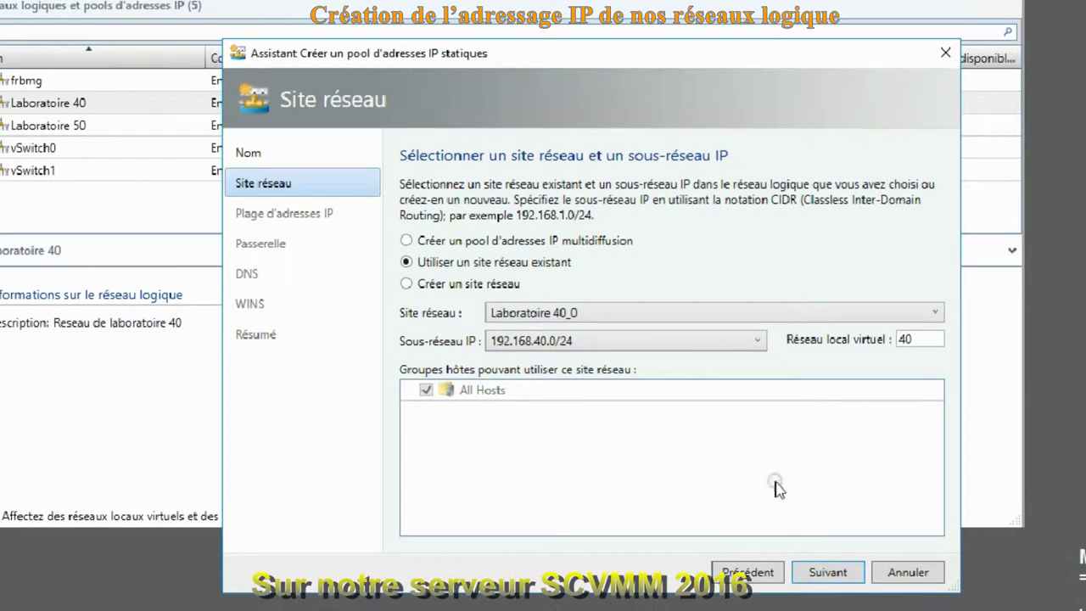
# Step: Use the existing network site Laboratoire 40_0 with subnet 192.168.40.0/24 for the pool
pyautogui.click(488, 288)
pyautogui.click(484, 262)
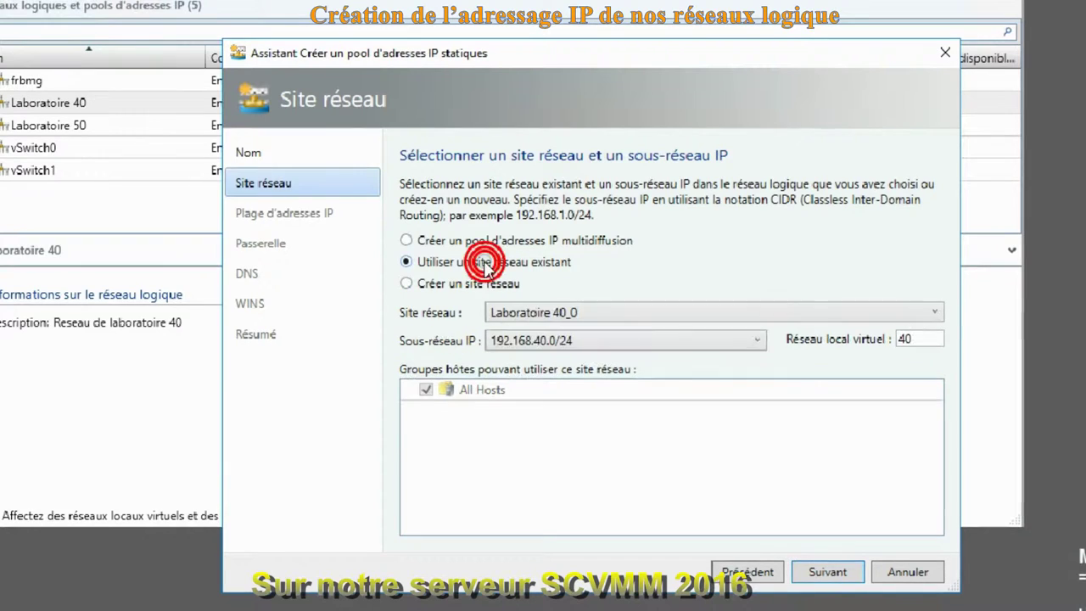
pyautogui.click(827, 574)
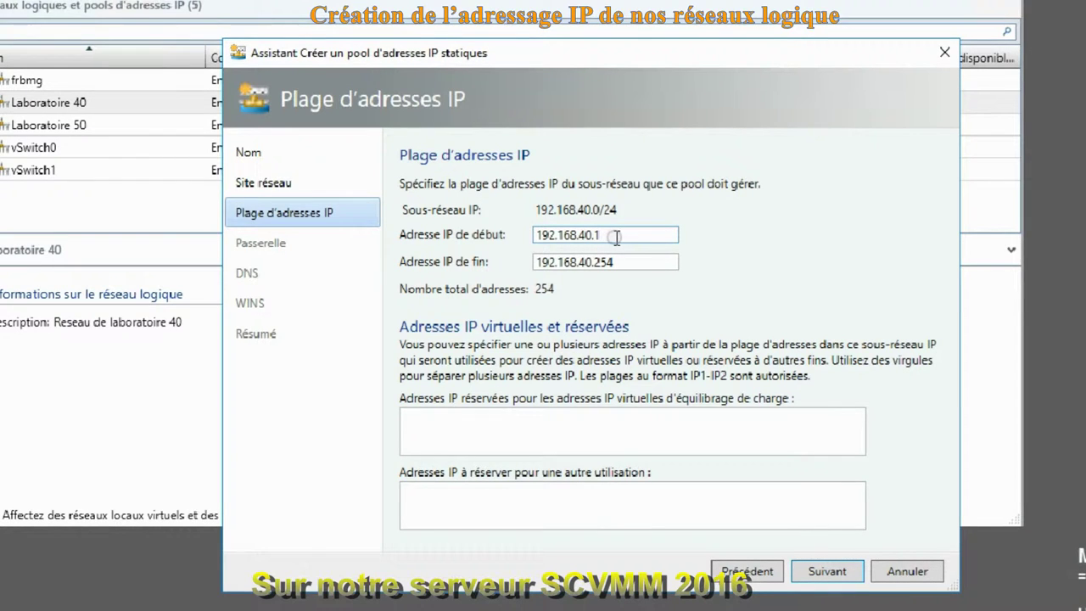
# Step: Set the pool's address range from 192.168.40.10 to 192.168.40.100, without reserving any addresses
pyautogui.click(616, 239)
pyautogui.write('0')
pyautogui.moveTo(625, 261); pyautogui.dragTo(595, 261)
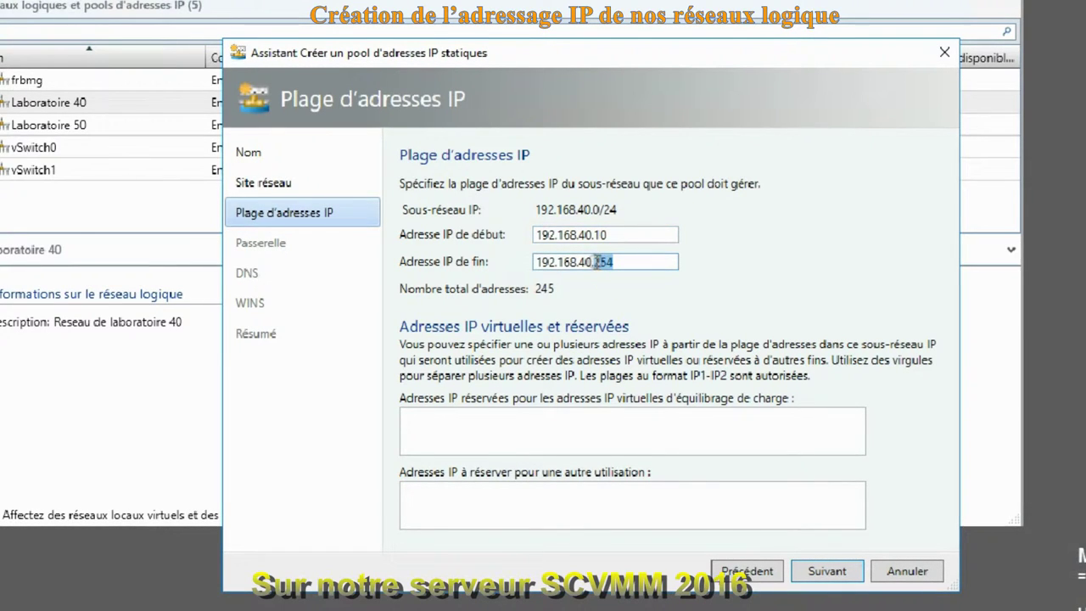
pyautogui.write('100')
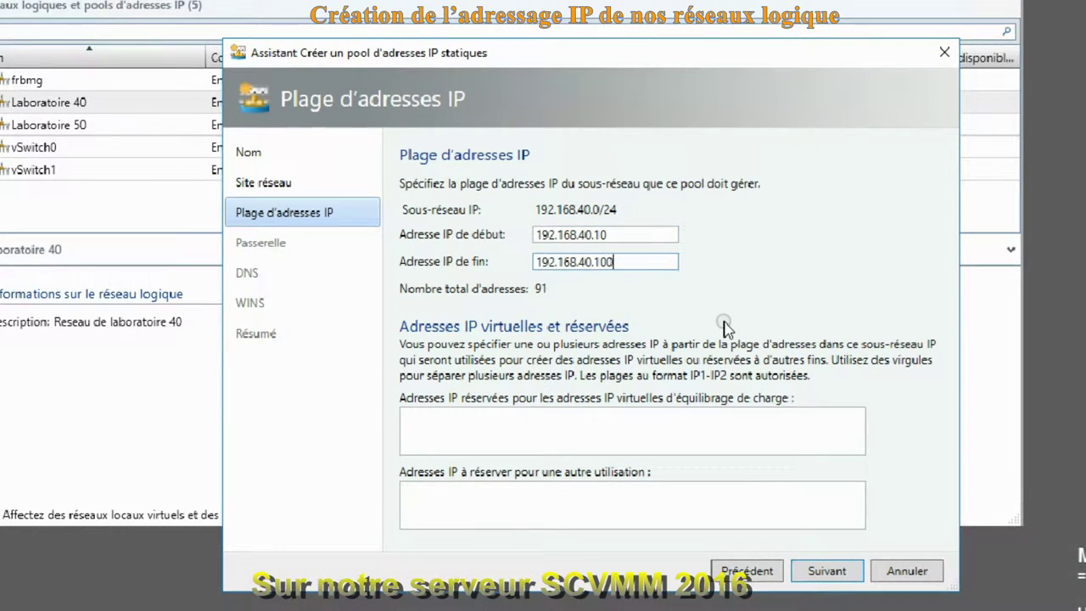
pyautogui.click(593, 434)
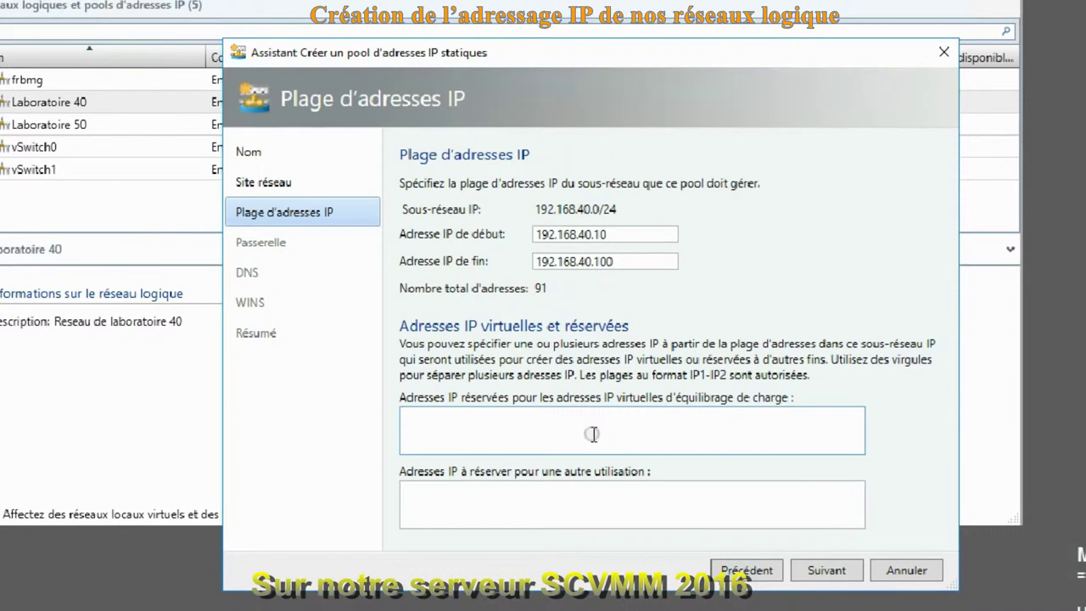
pyautogui.click(836, 574)
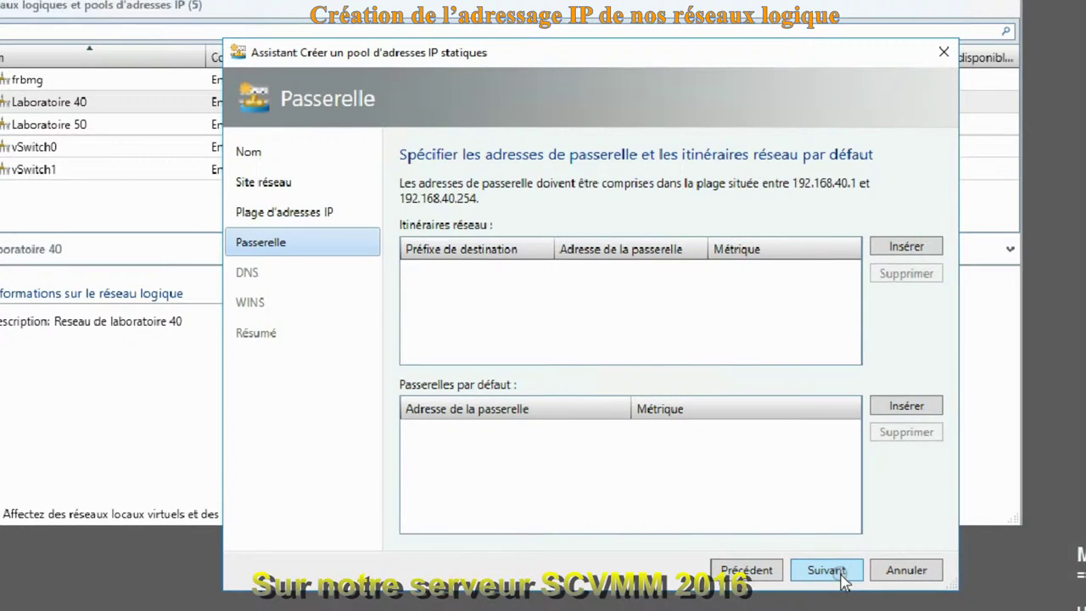
# Step: Add the default gateway 192.168.40.1 with automatic metric and finish creating the pool without DNS or WINS servers
pyautogui.click(905, 251)
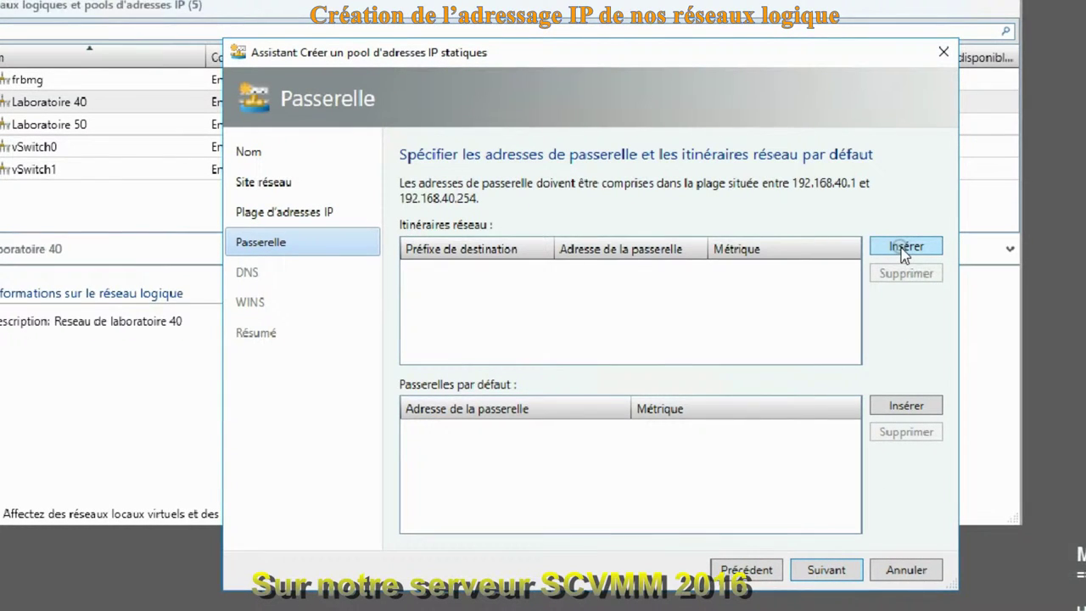
pyautogui.click(906, 405)
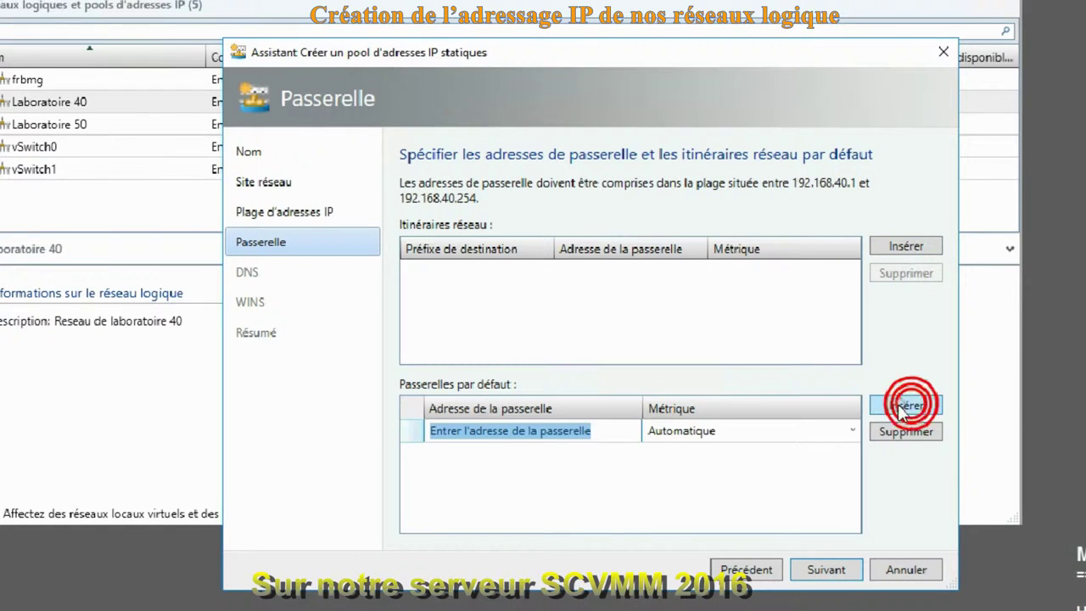
pyautogui.write('192')
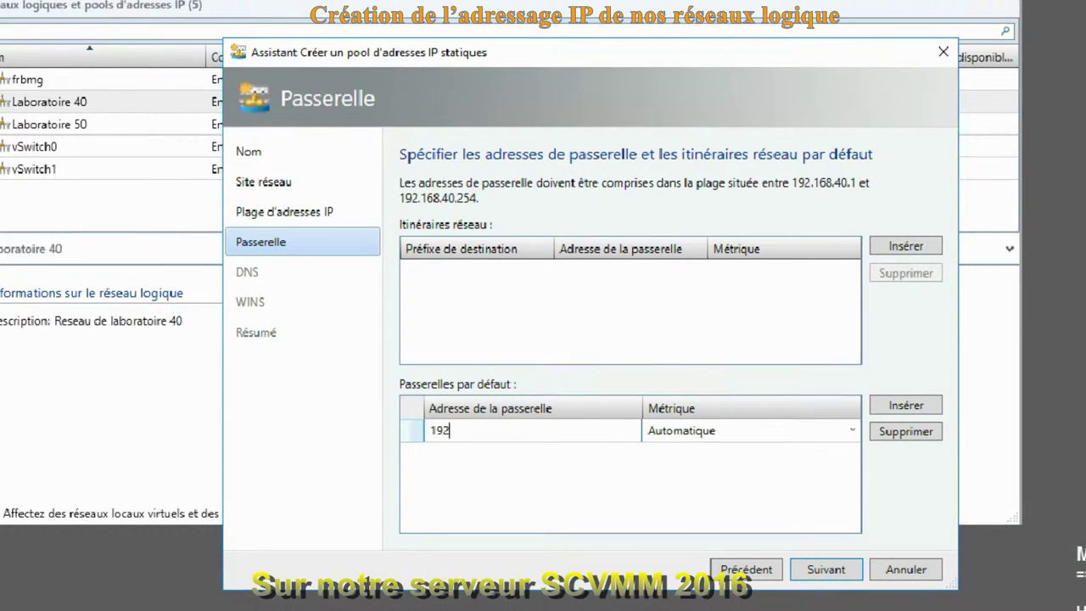
pyautogui.write('.168.40.1')
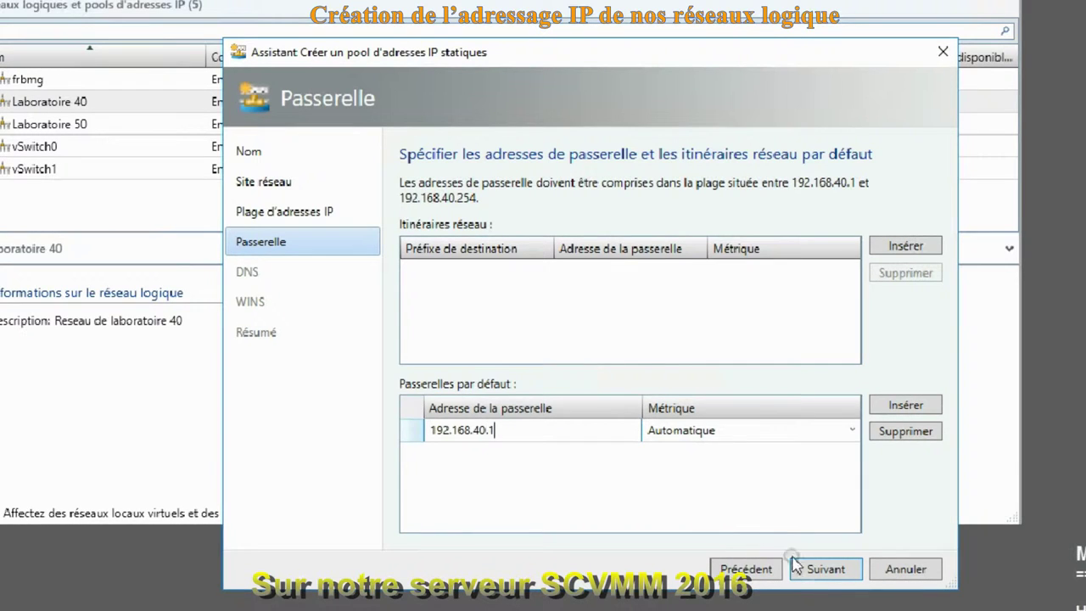
pyautogui.click(834, 570)
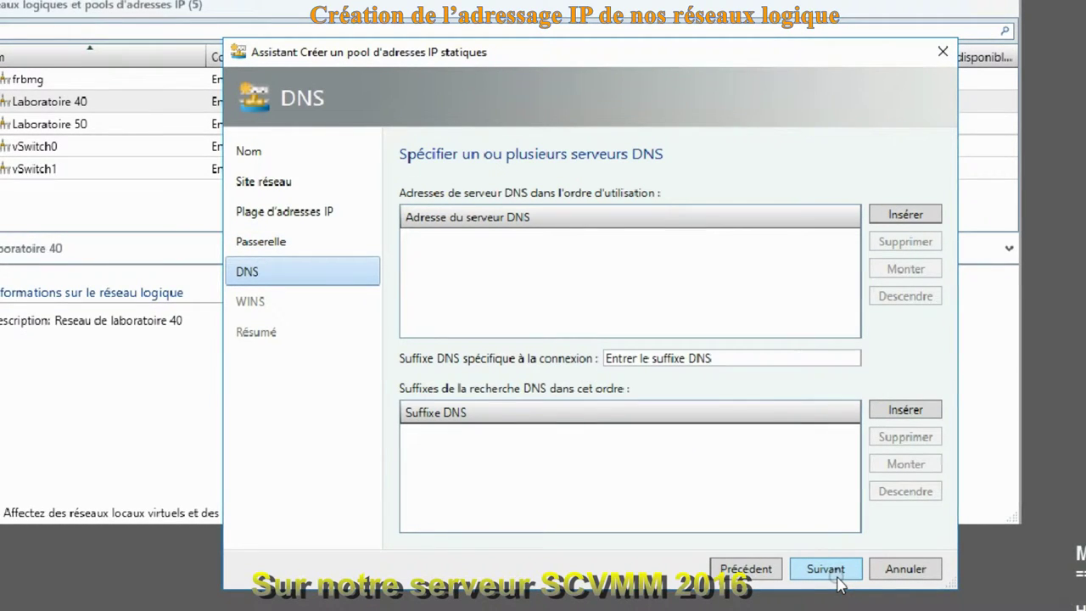
pyautogui.click(837, 575)
pyautogui.click(837, 575)
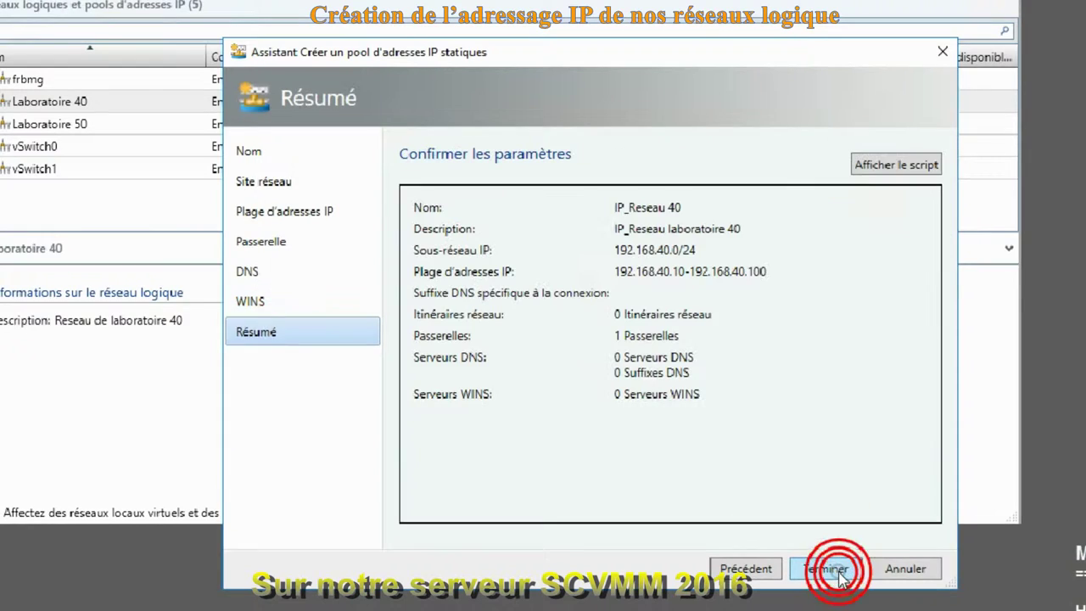
pyautogui.click(839, 574)
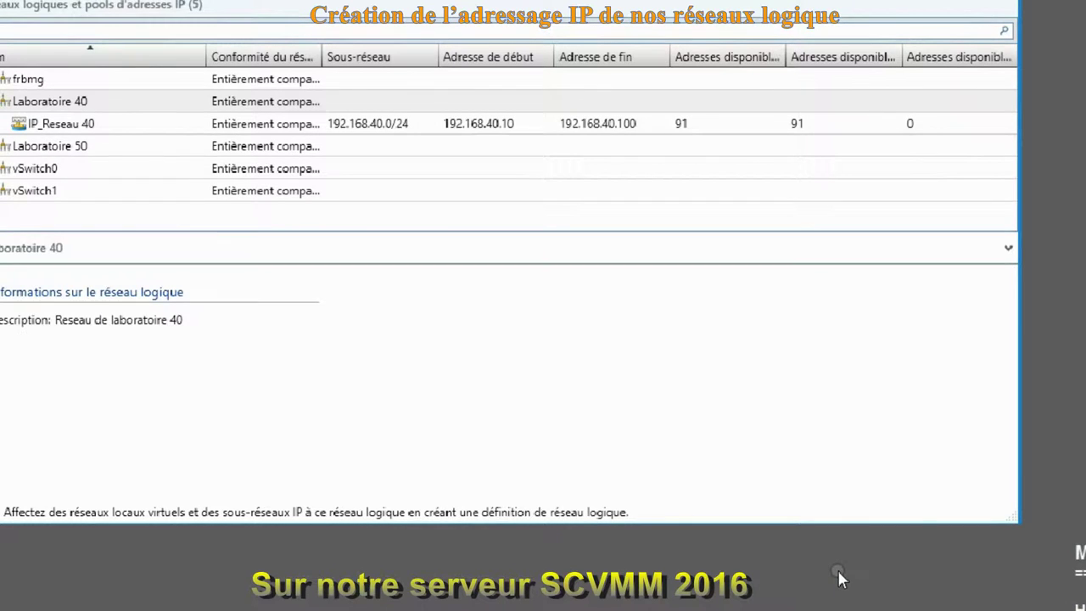
# Step: Start a static IP address pool for Laboratoire 50 named "IP_Reseau 50" with the description "Adressage IP pour le reseau 50"
pyautogui.click(75, 146)
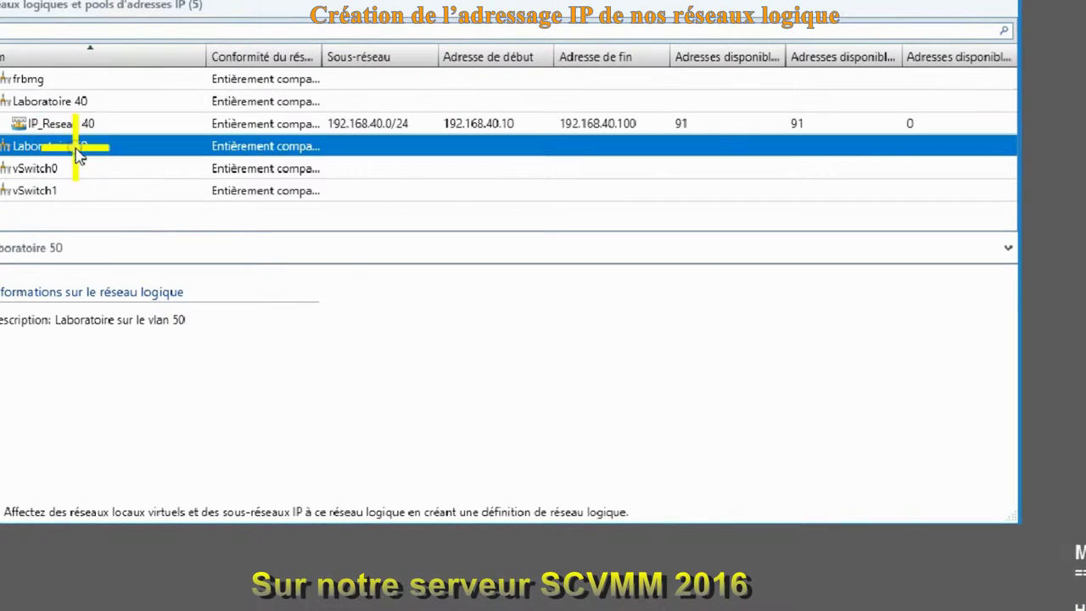
pyautogui.rightClick(75, 147)
pyautogui.click(158, 165)
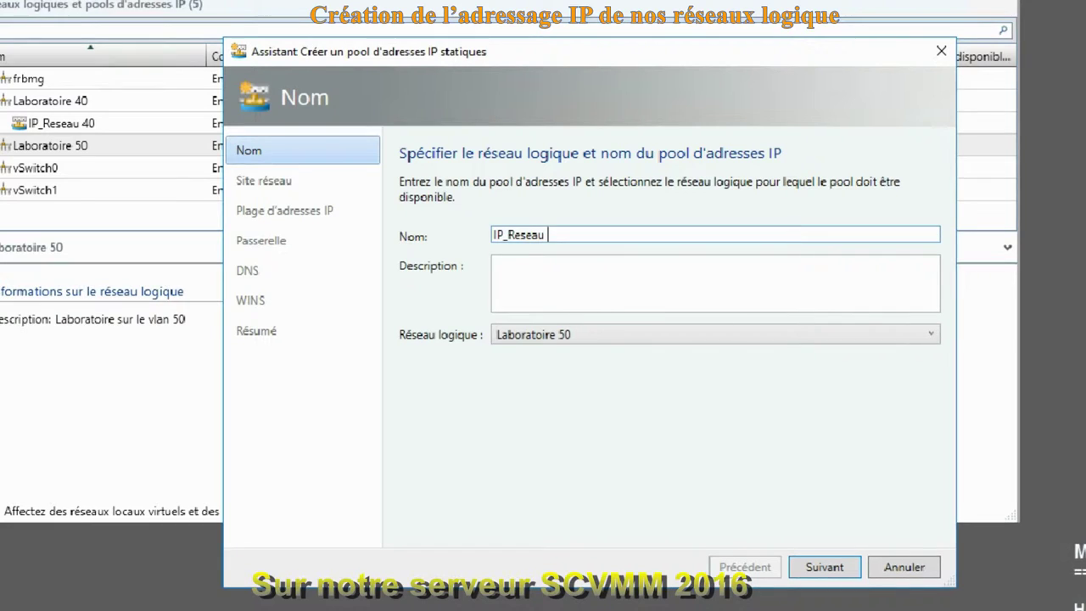
pyautogui.click(558, 274)
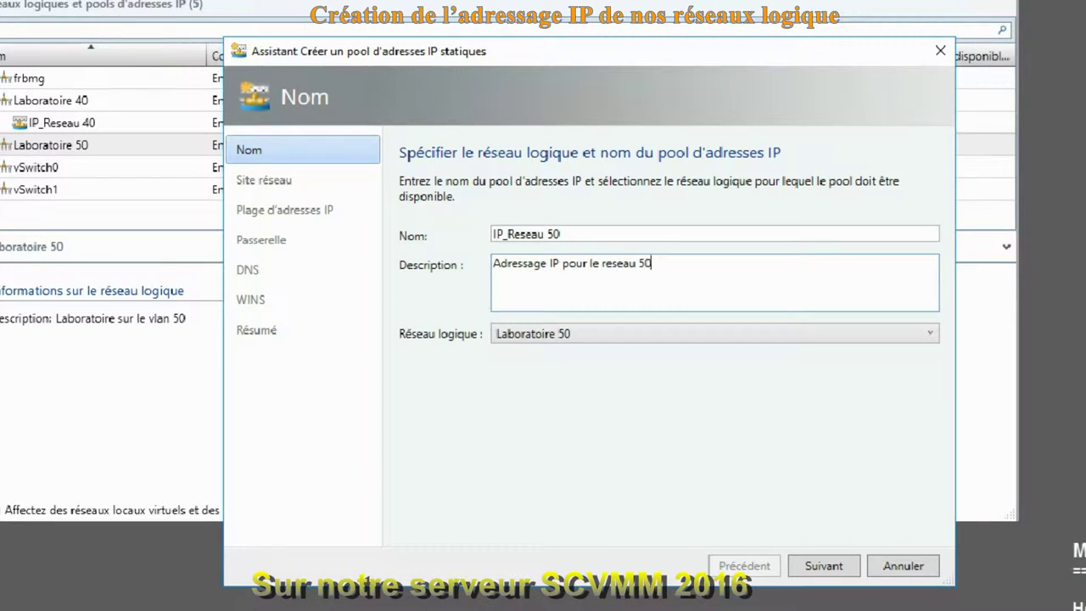
pyautogui.click(834, 565)
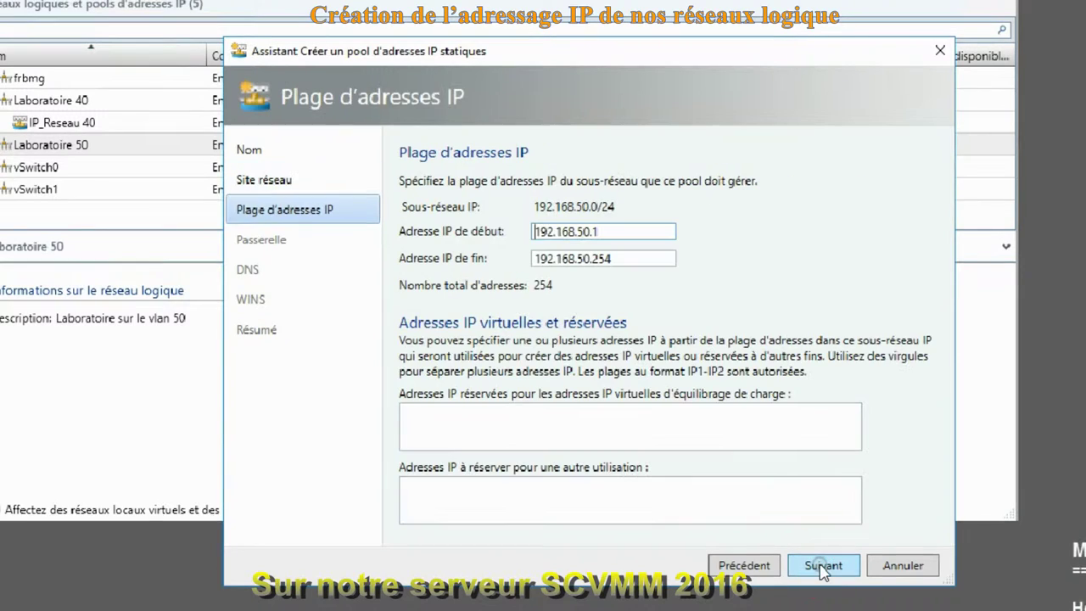
# Step: Set the start address of the Laboratoire 50 pool's range to 192.168.50.10 and accept the address range
pyautogui.click(622, 232)
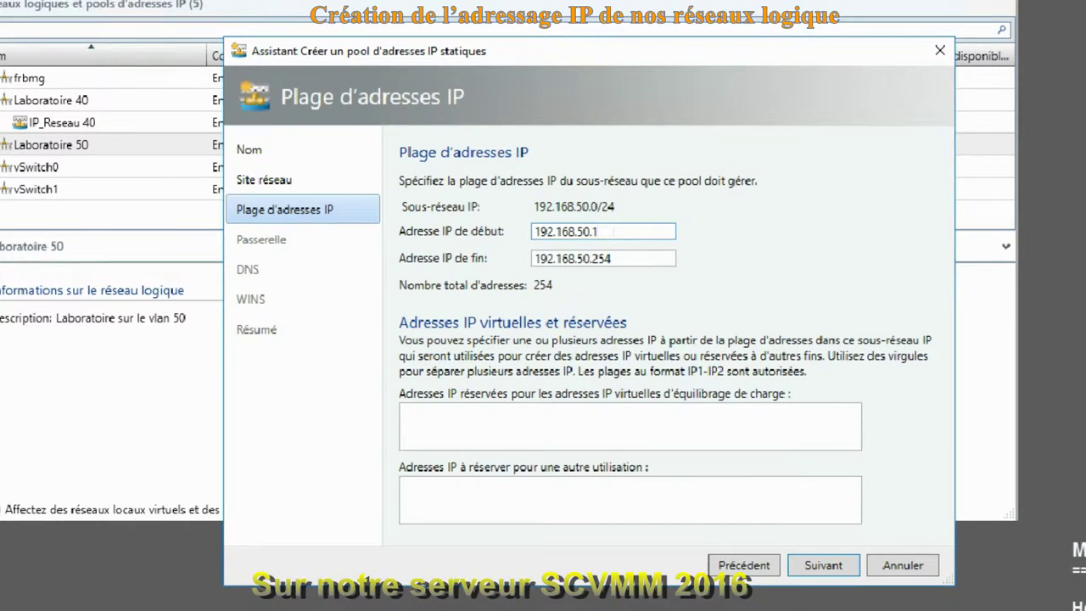
pyautogui.click(642, 257)
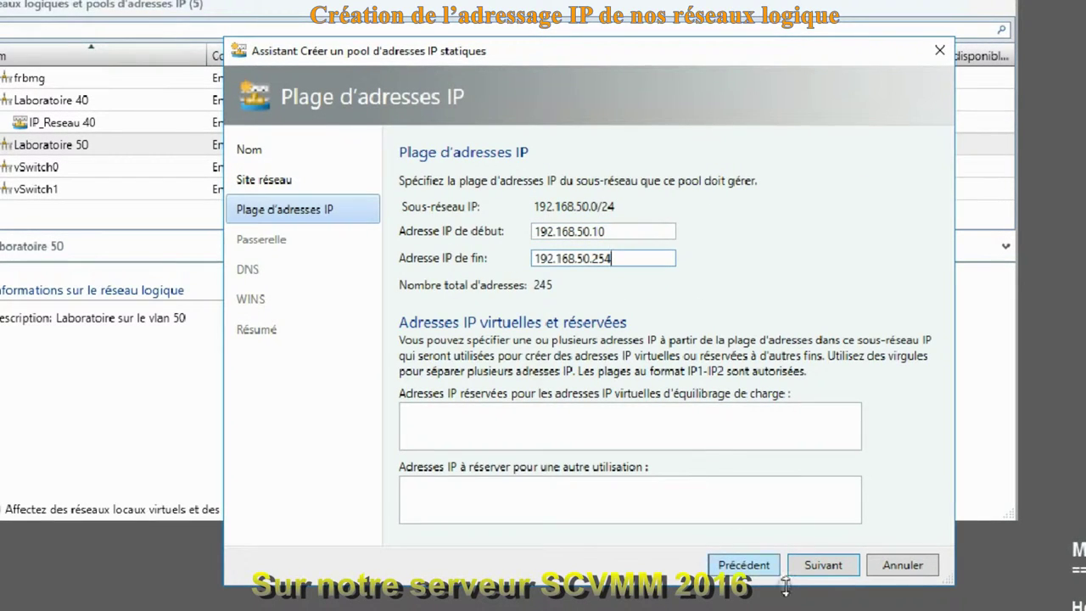
pyautogui.click(823, 565)
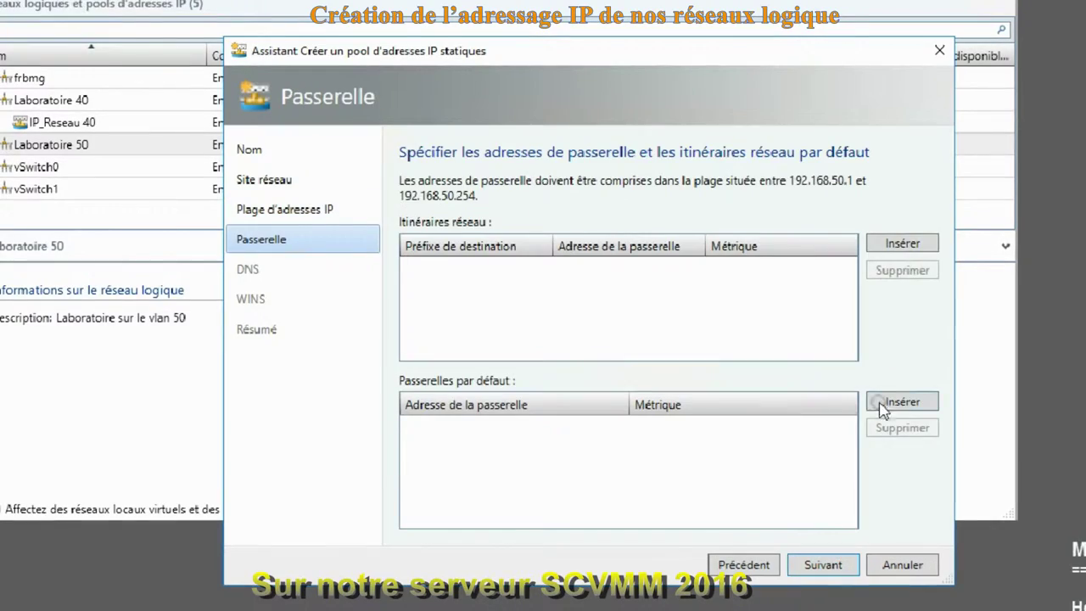
# Step: Add the default gateway 192.168.50.1 with automatic metric and finish creating the Laboratoire 50 pool without DNS or WINS servers
pyautogui.click(904, 405)
pyautogui.write('192.168')
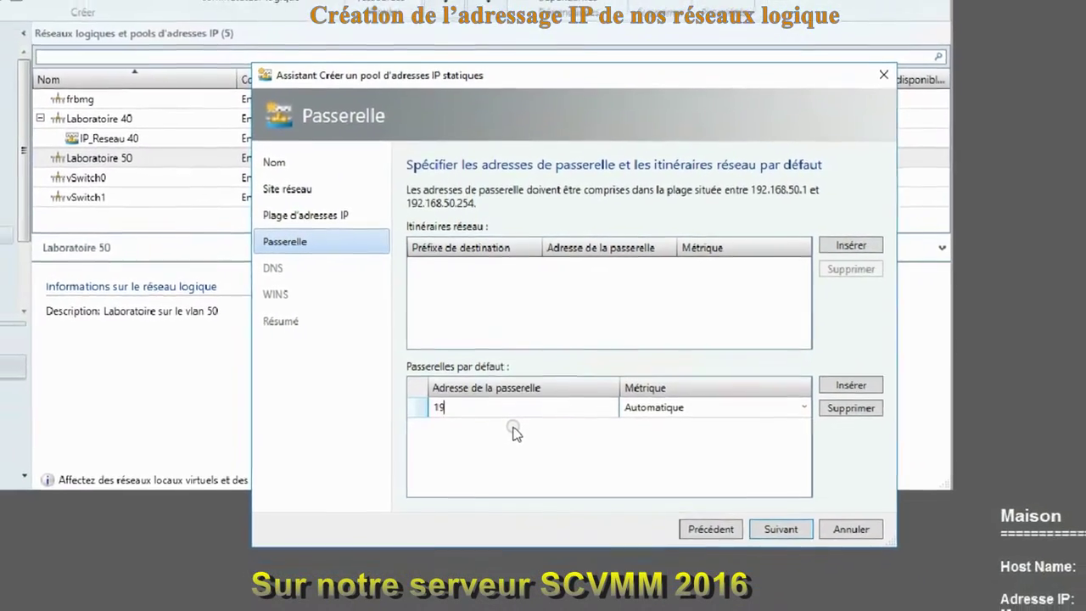
pyautogui.write('.50.1')
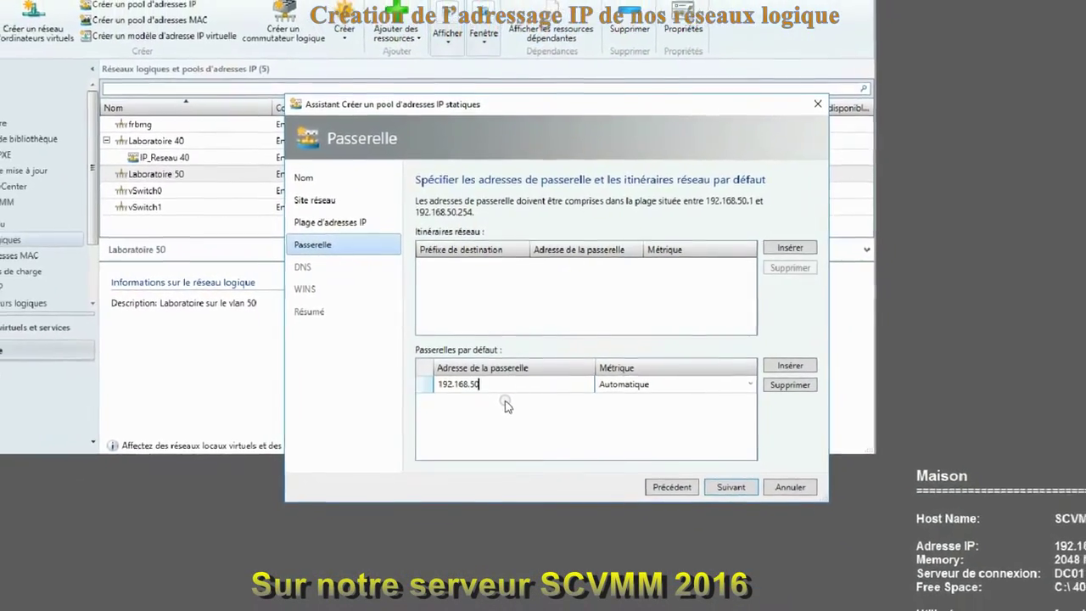
pyautogui.click(704, 470)
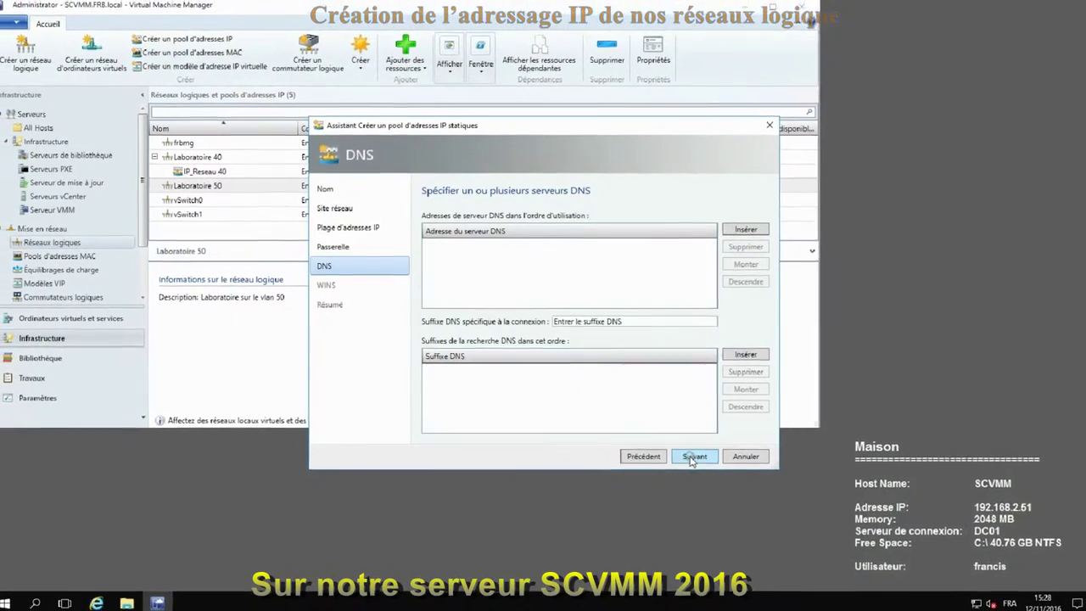
pyautogui.click(690, 453)
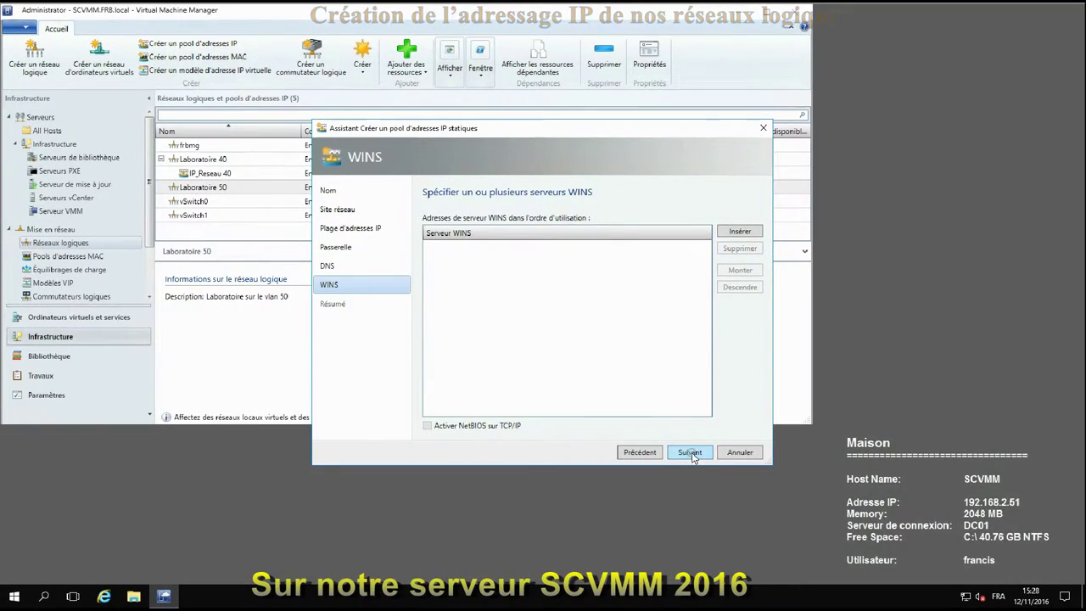
pyautogui.click(691, 453)
pyautogui.click(690, 453)
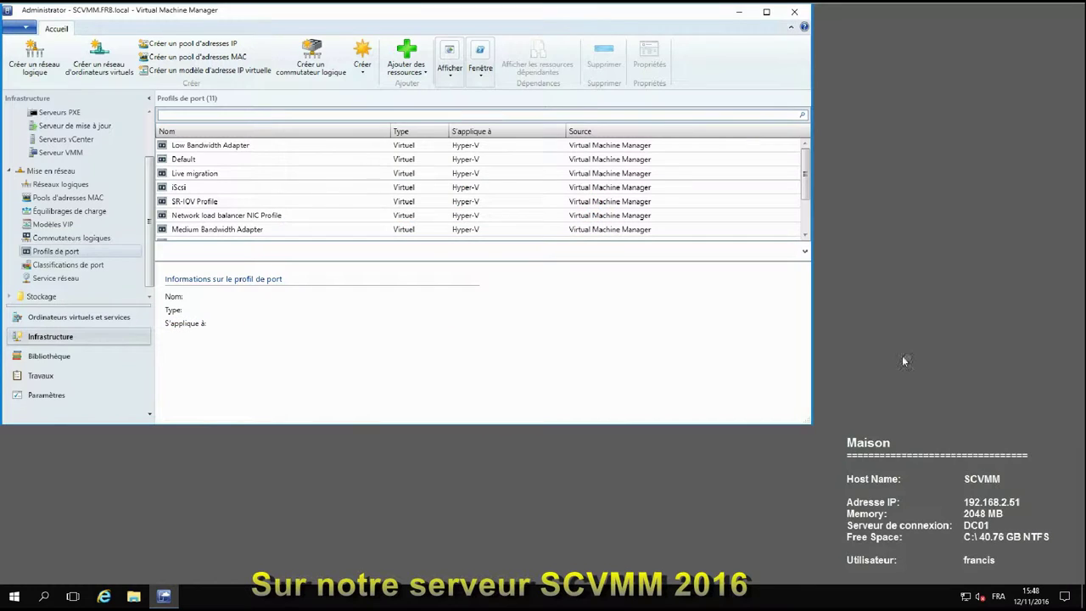
# Step: Start a Hyper-V uplink port profile named "Laboratoire" with the Dynamique load-balancing algorithm and switch-independent teaming mode
pyautogui.rightClick(66, 256)
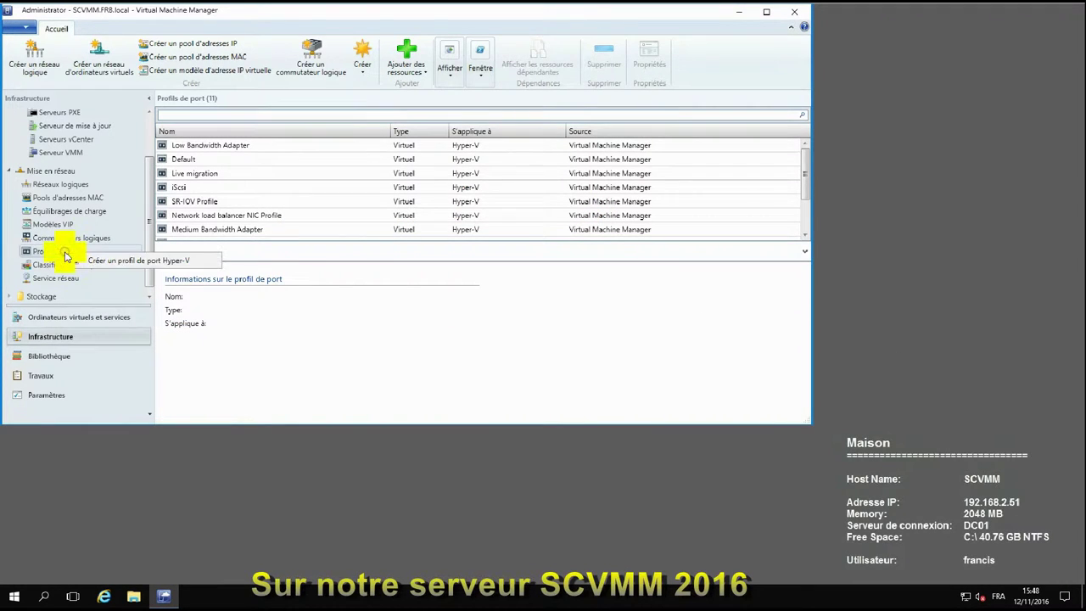
pyautogui.click(132, 261)
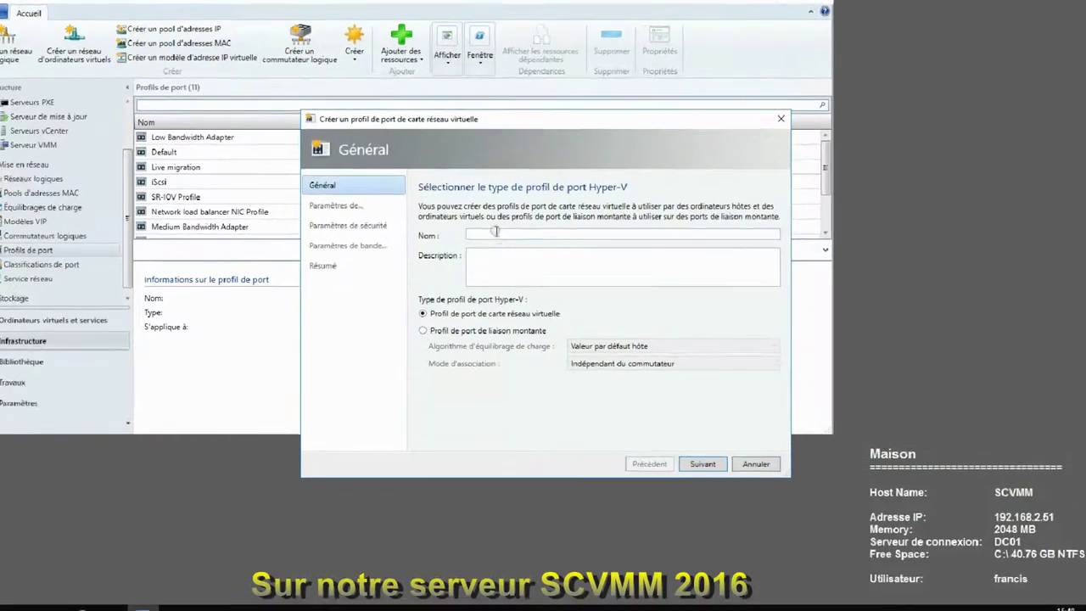
pyautogui.click(496, 237)
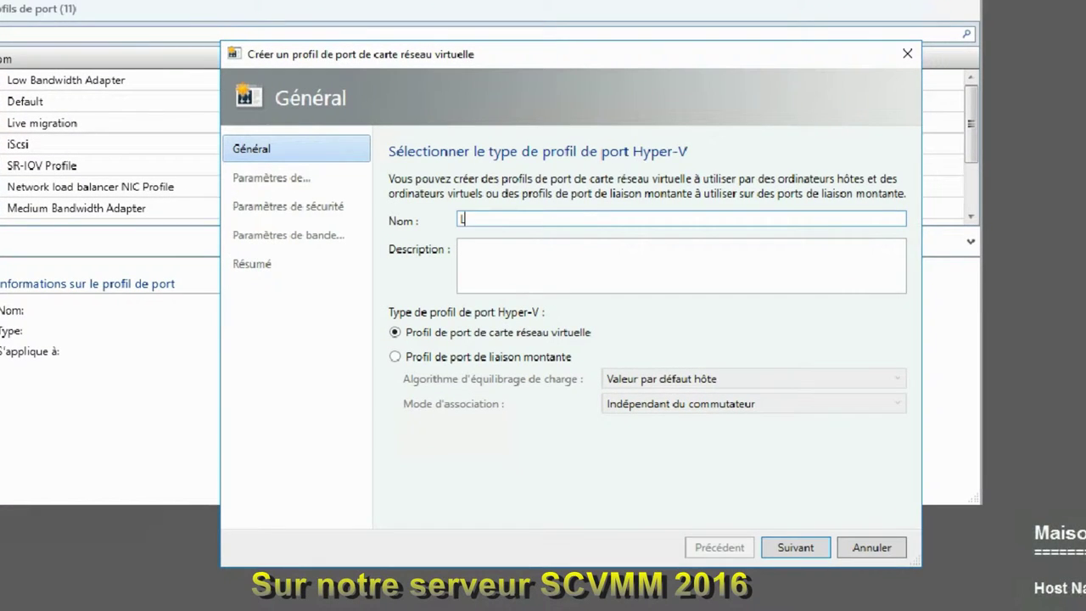
pyautogui.write('Labora')
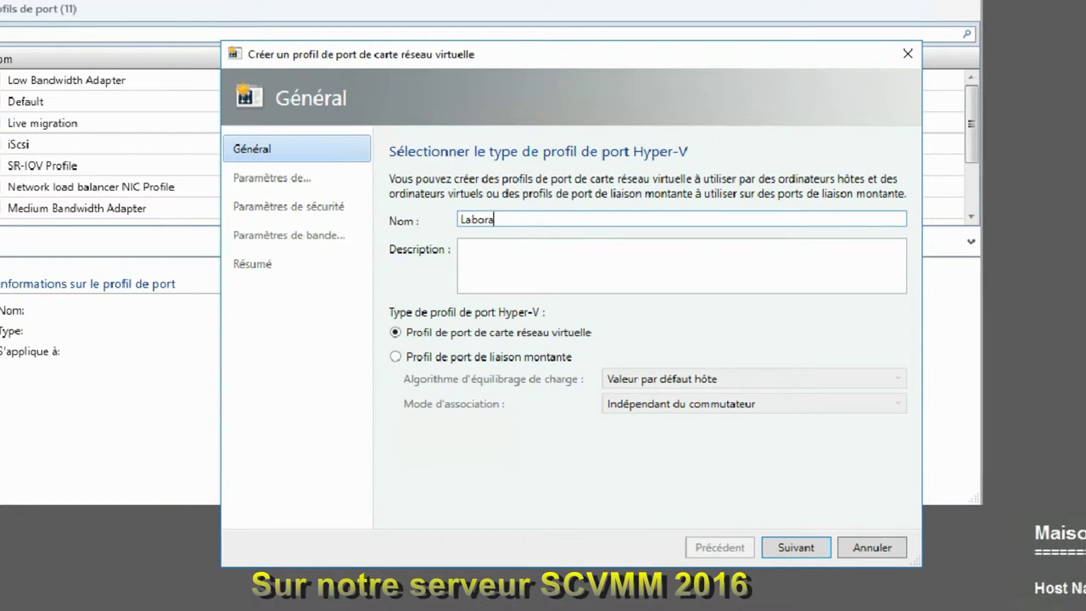
pyautogui.write('toire')
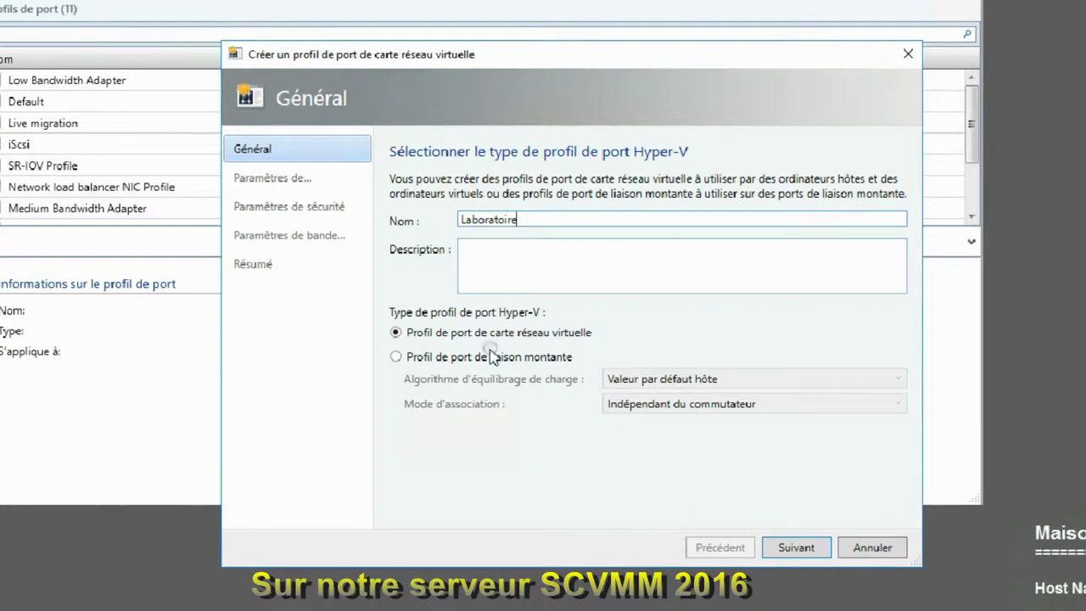
pyautogui.click(462, 357)
pyautogui.click(633, 381)
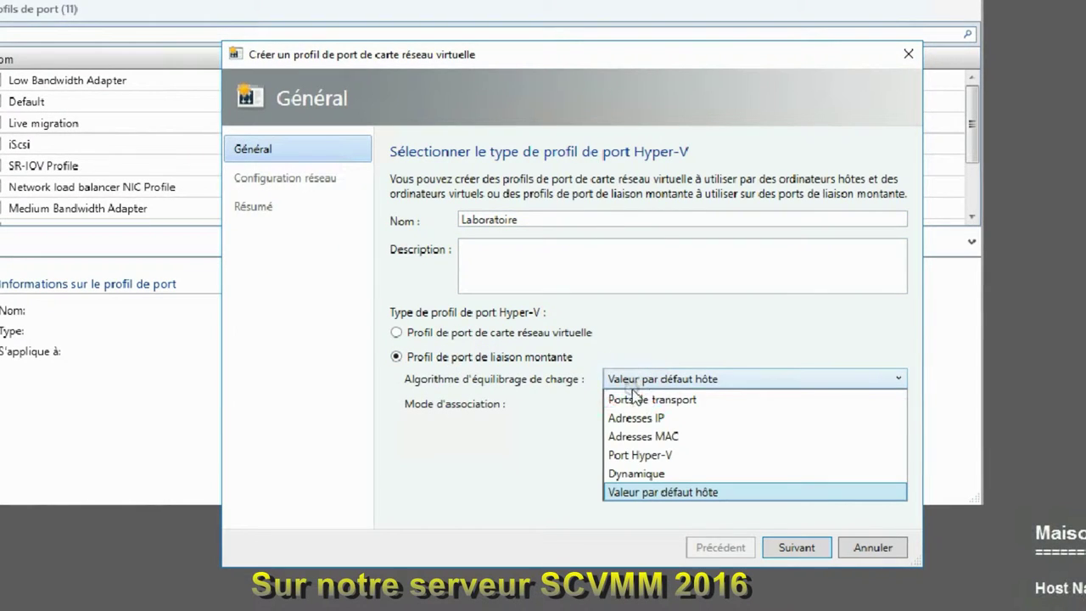
pyautogui.click(665, 474)
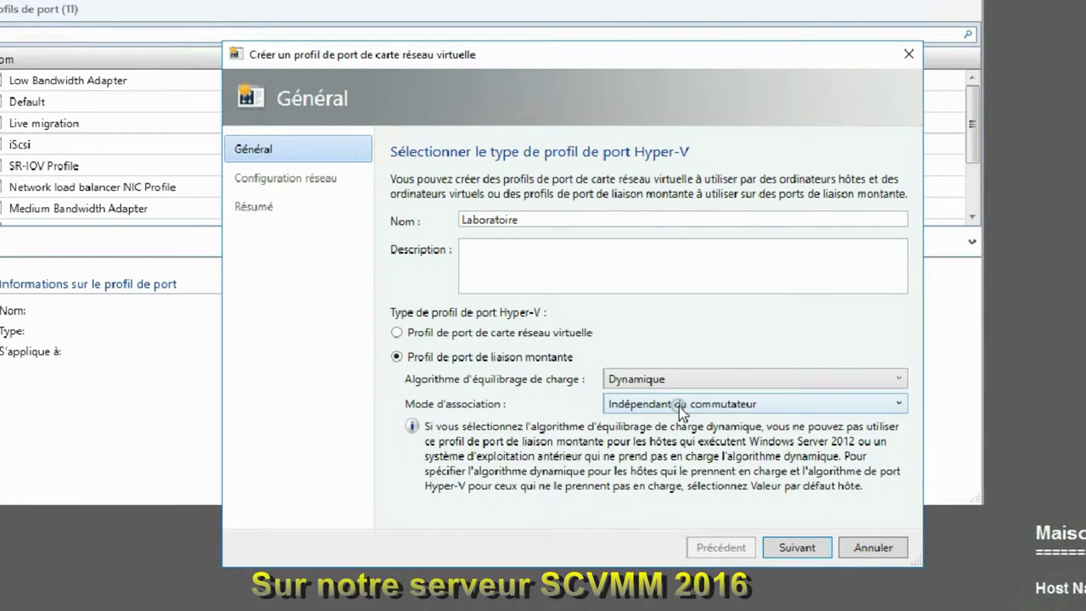
pyautogui.click(801, 548)
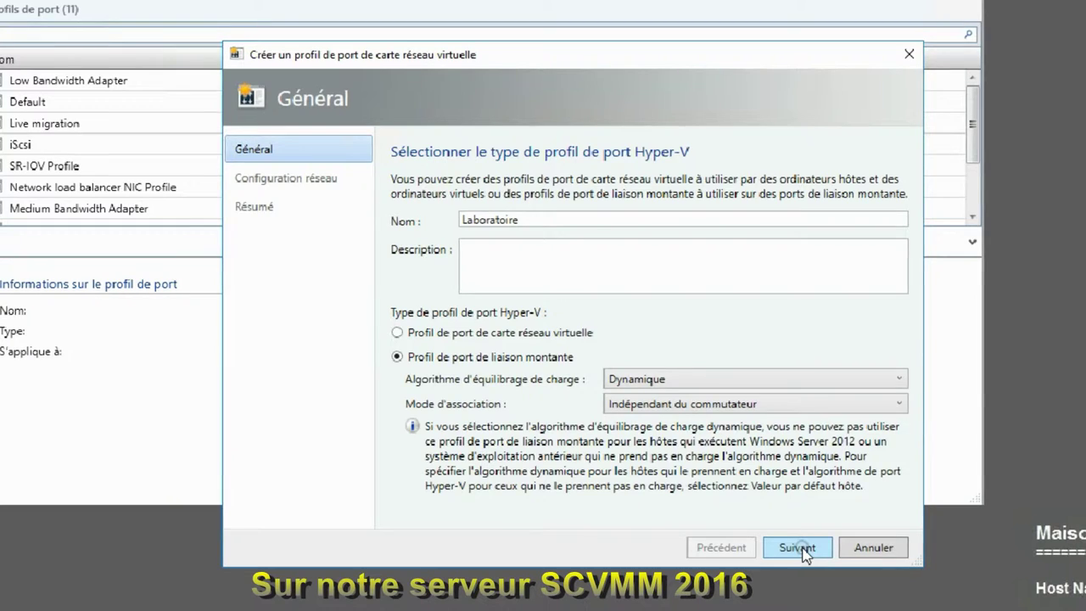
# Step: Include the network sites Laboratoire 40_0 and Laboratoire 50_0, enable Hyper-V network virtualization, and finish creating the port profile
pyautogui.click(402, 255)
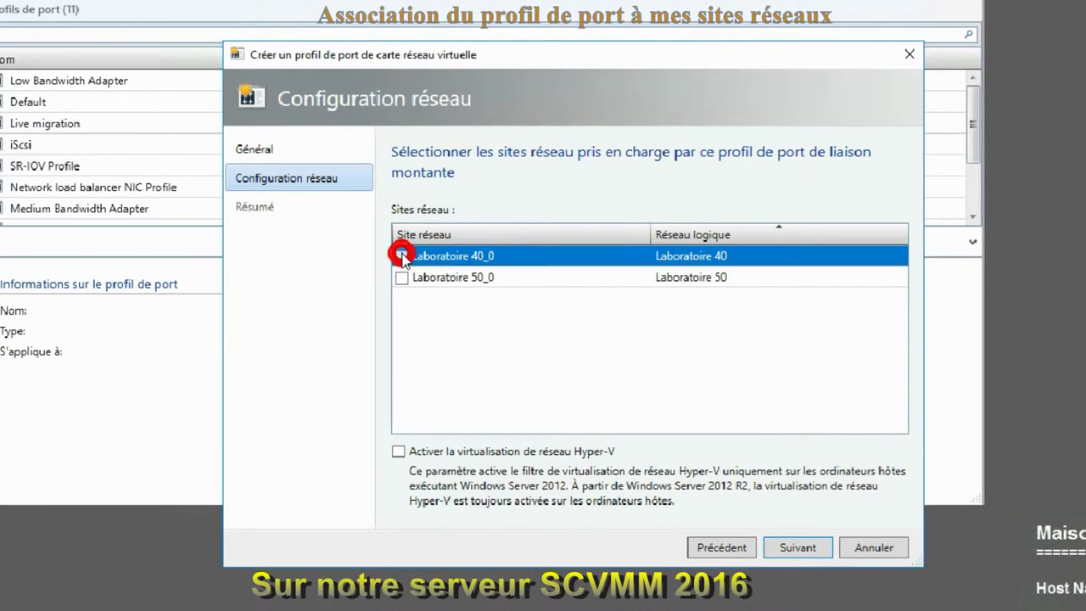
pyautogui.click(402, 285)
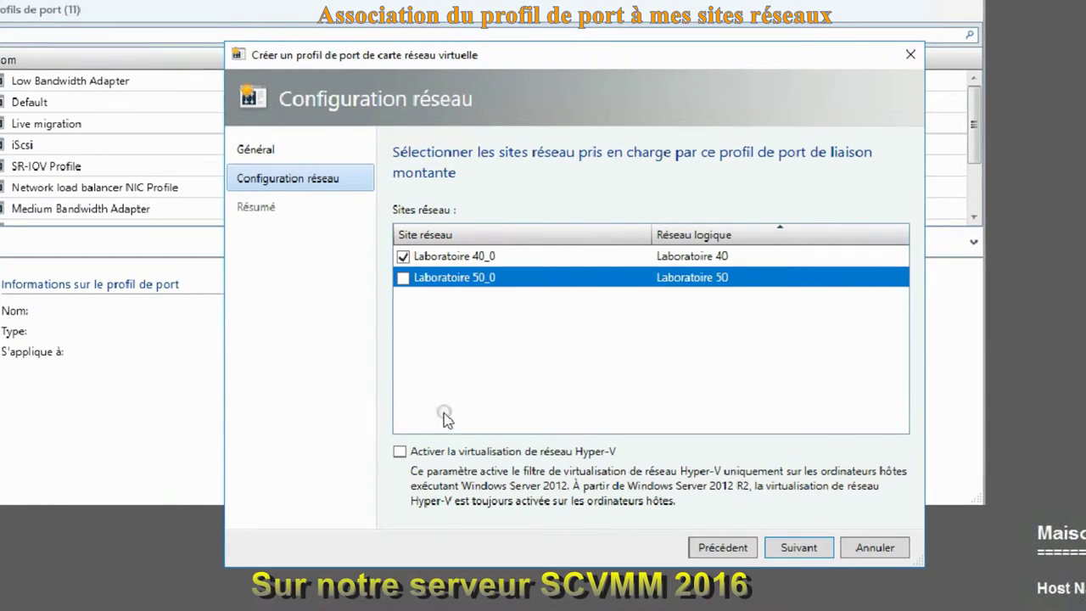
pyautogui.click(404, 452)
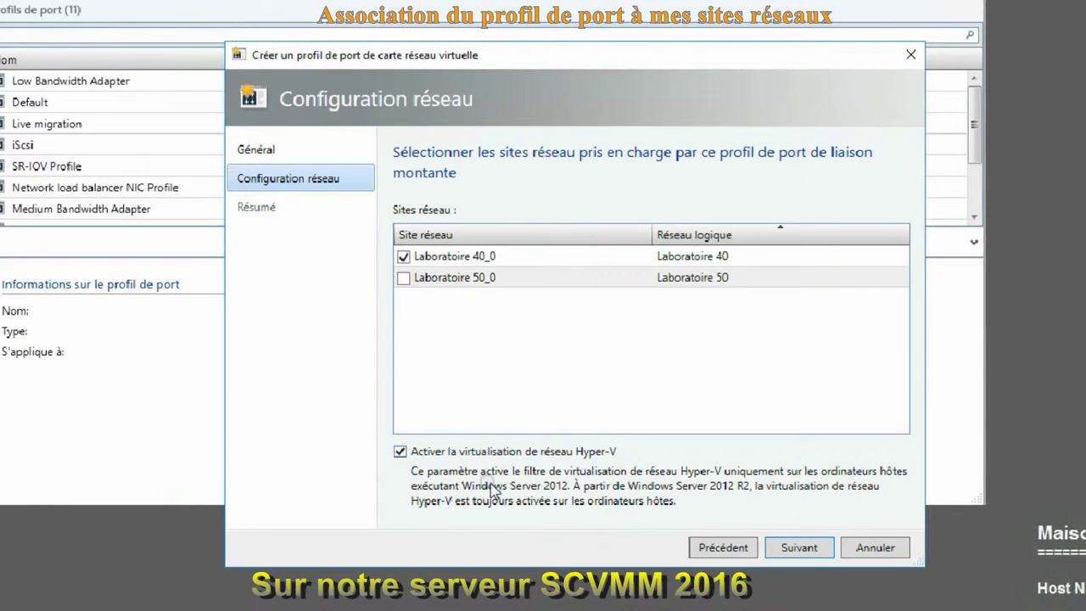
pyautogui.click(404, 278)
pyautogui.click(780, 544)
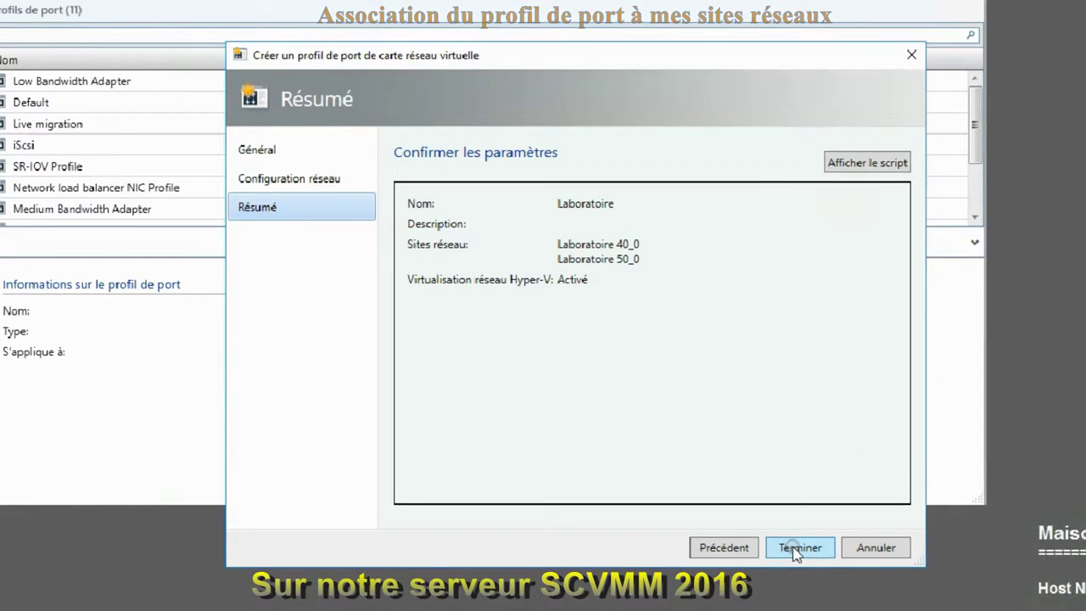
pyautogui.click(792, 547)
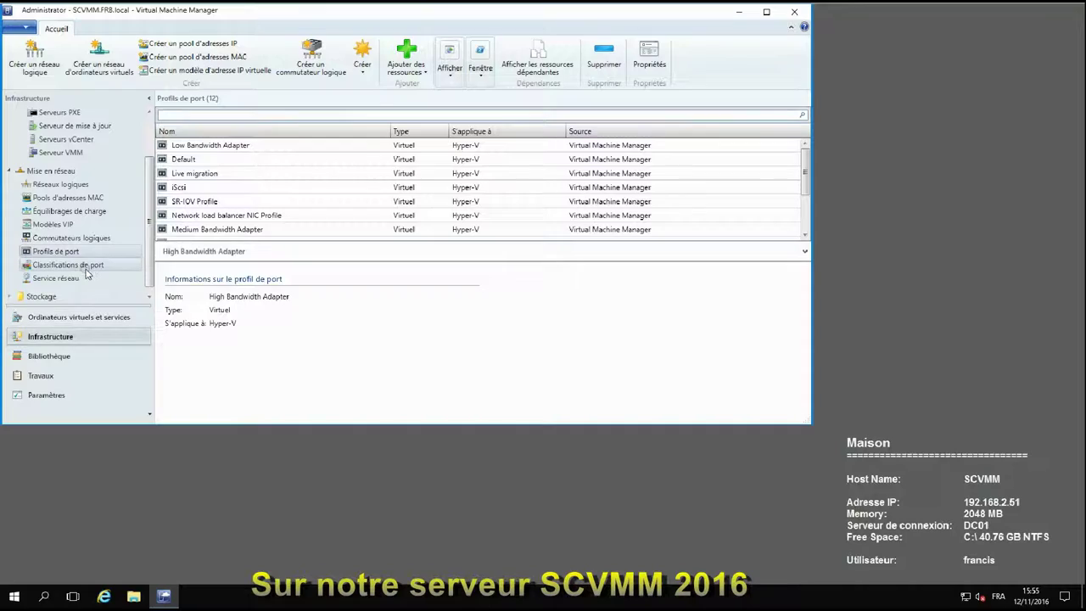
# Step: Create a port classification named "Labo_classification de port" without a description and locate it in the list of classifications
pyautogui.click(71, 266)
pyautogui.rightClick(71, 266)
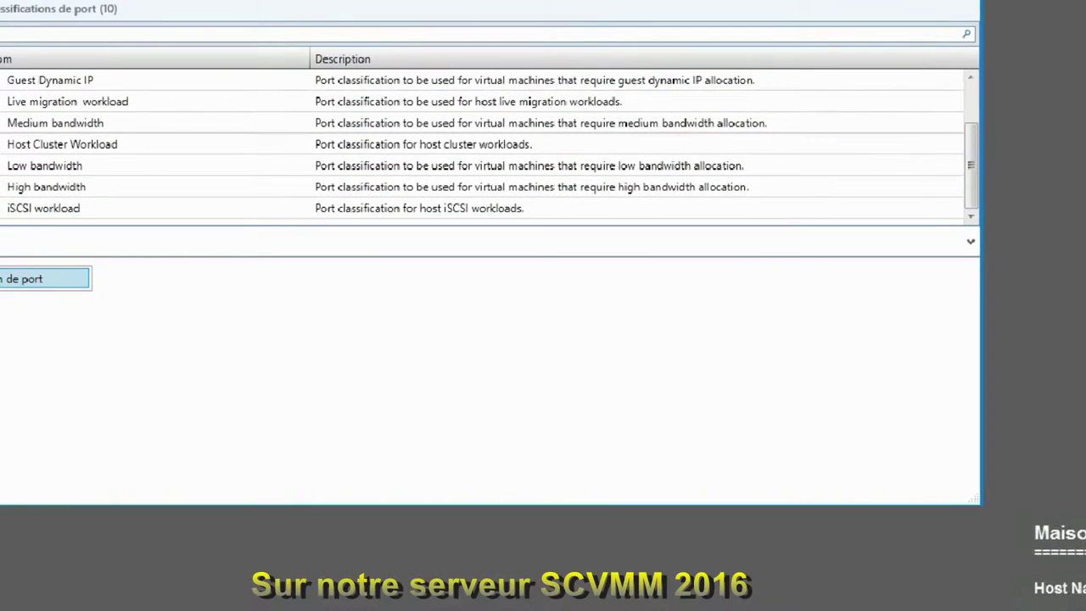
pyautogui.click(195, 276)
pyautogui.click(336, 121)
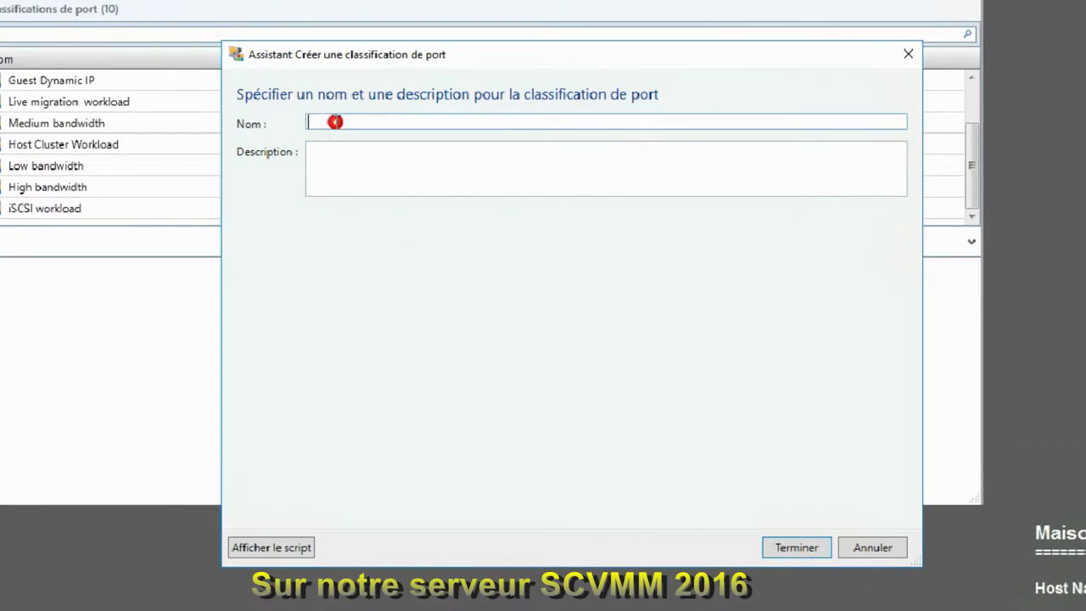
pyautogui.write('La')
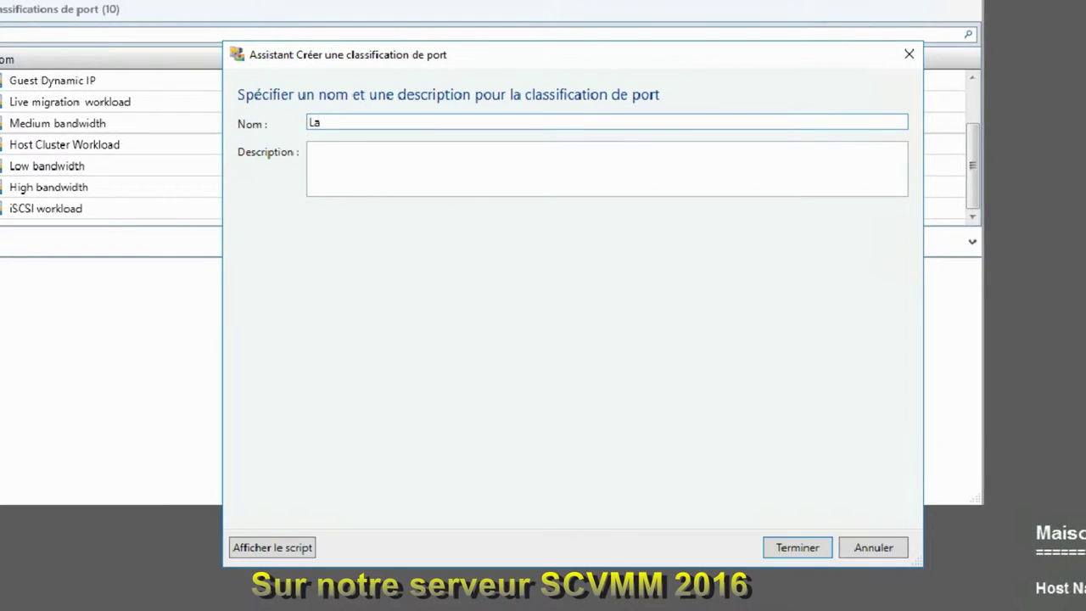
pyautogui.write('bo_cla')
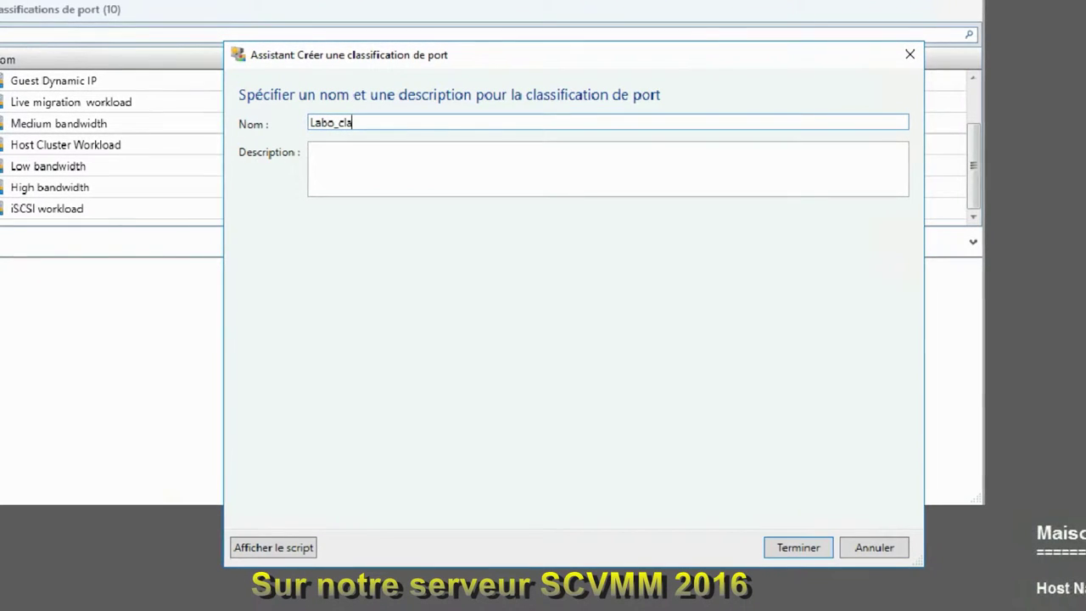
pyautogui.write('ssification de por')
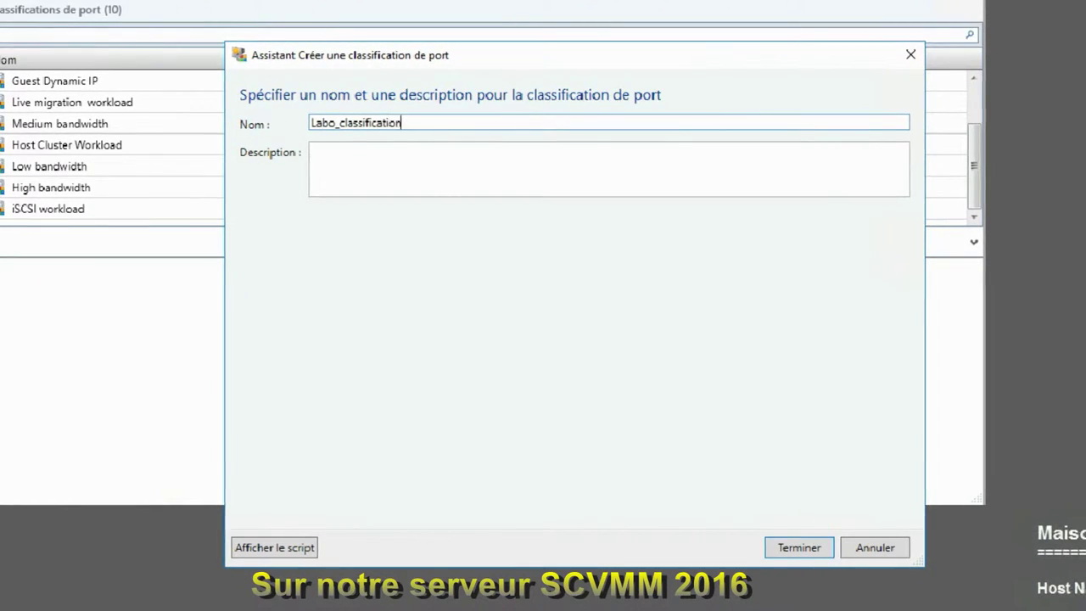
pyautogui.write('t')
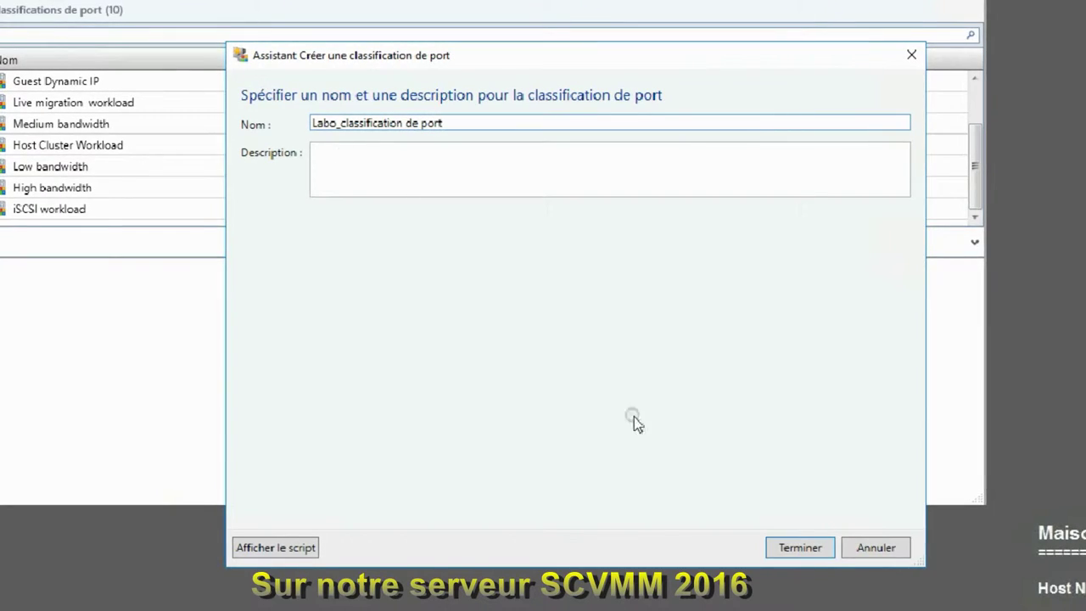
pyautogui.click(806, 549)
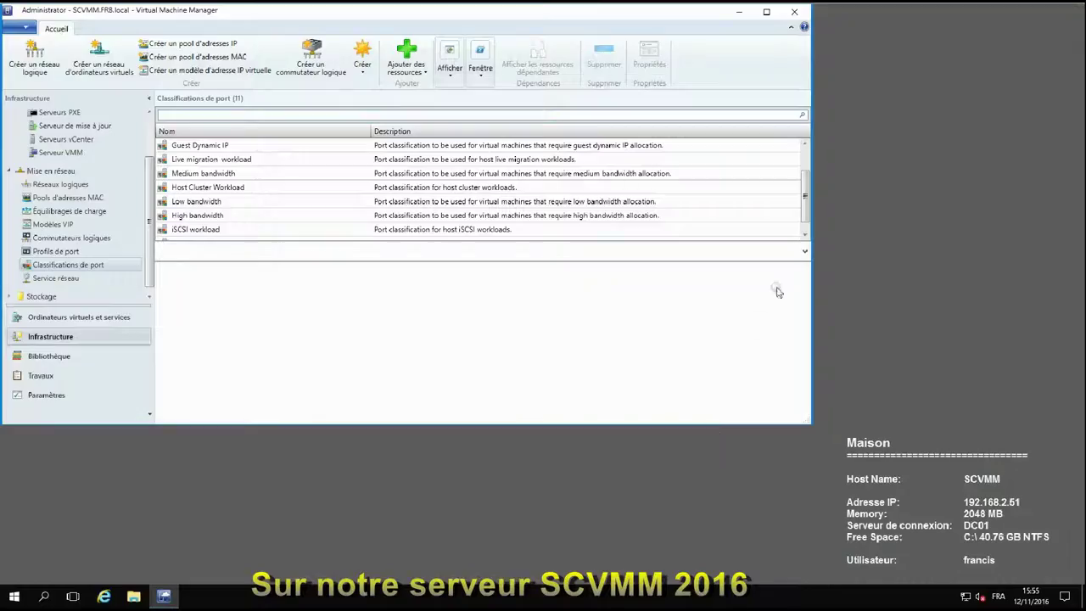
pyautogui.click(806, 230)
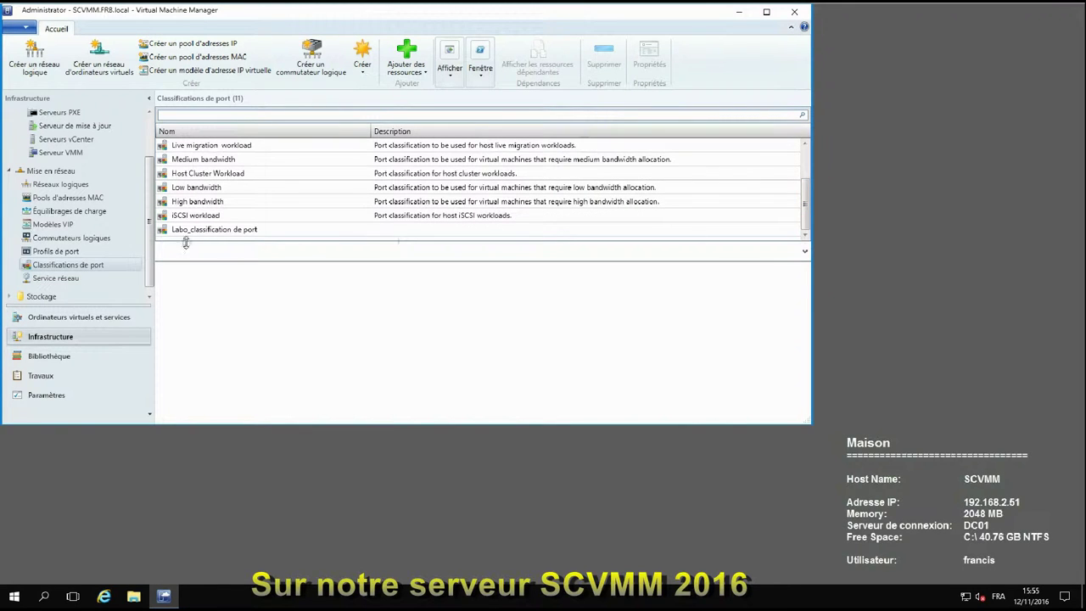
# Step: Start a logical switch named "Vswitch_laboratoire" without uplink teaming, keeping the default settings and extensions
pyautogui.click(68, 238)
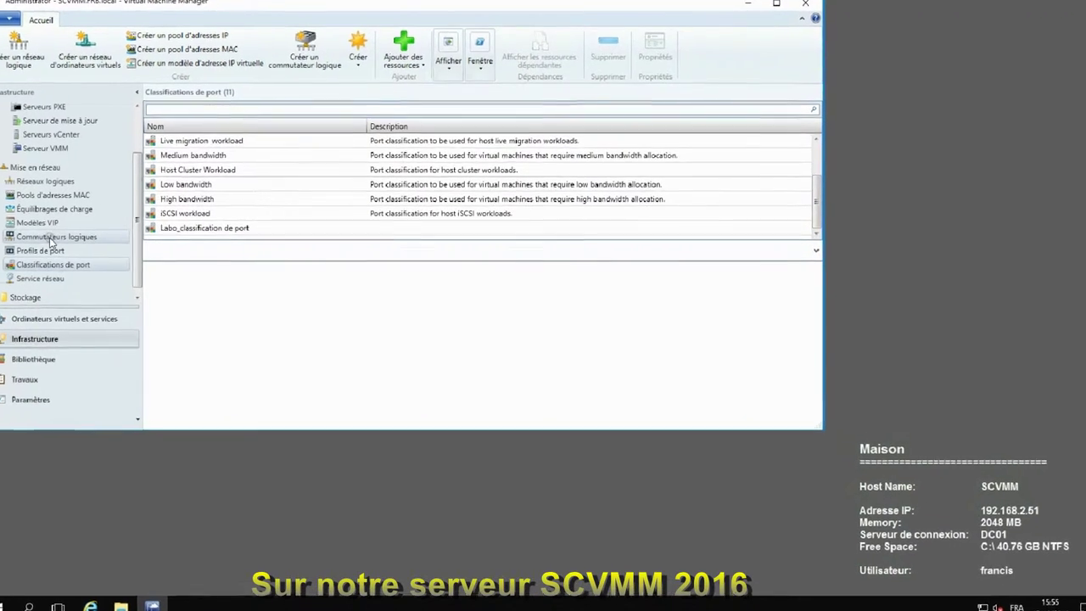
pyautogui.rightClick(8, 241)
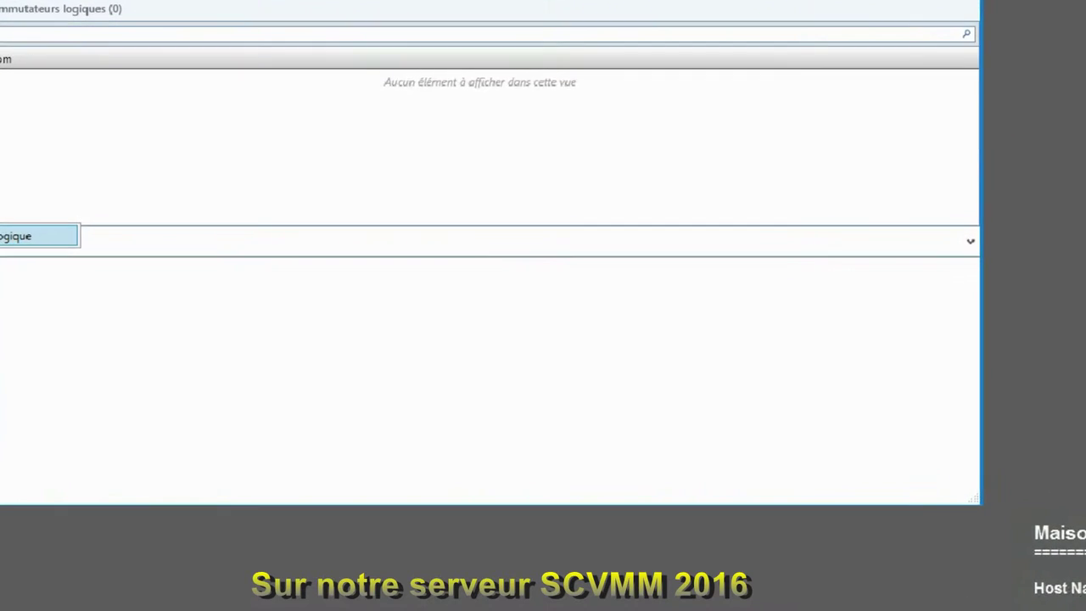
pyautogui.click(93, 247)
pyautogui.click(794, 548)
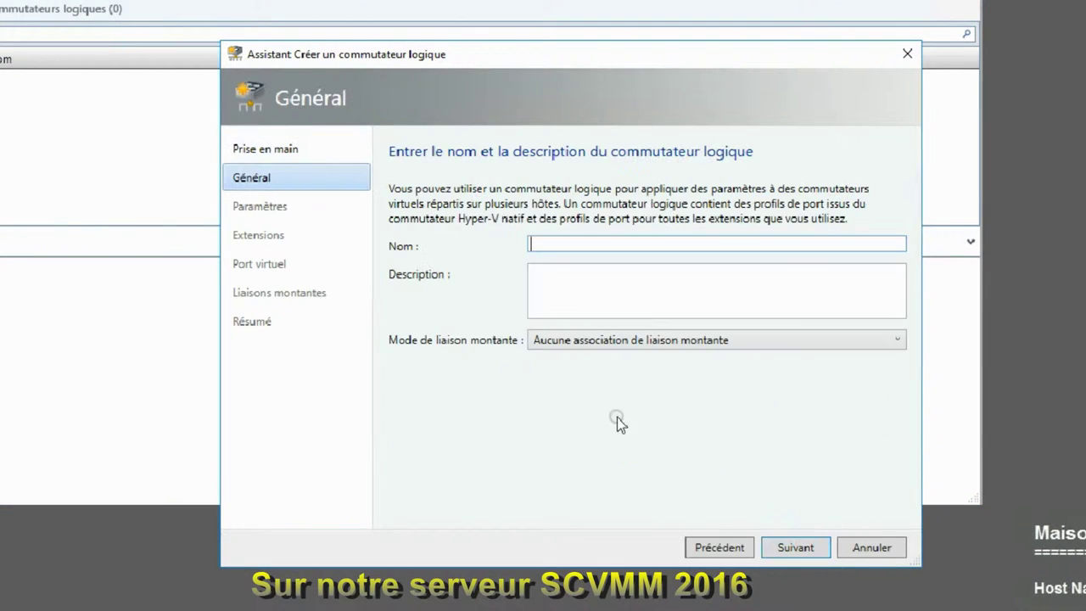
pyautogui.click(558, 244)
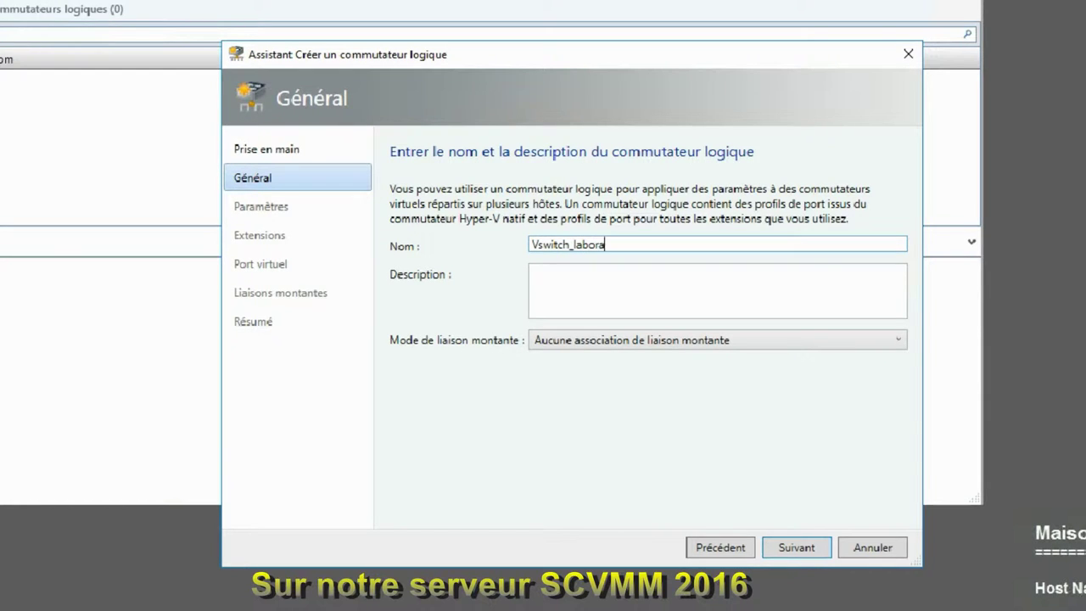
pyautogui.click(594, 298)
pyautogui.click(808, 547)
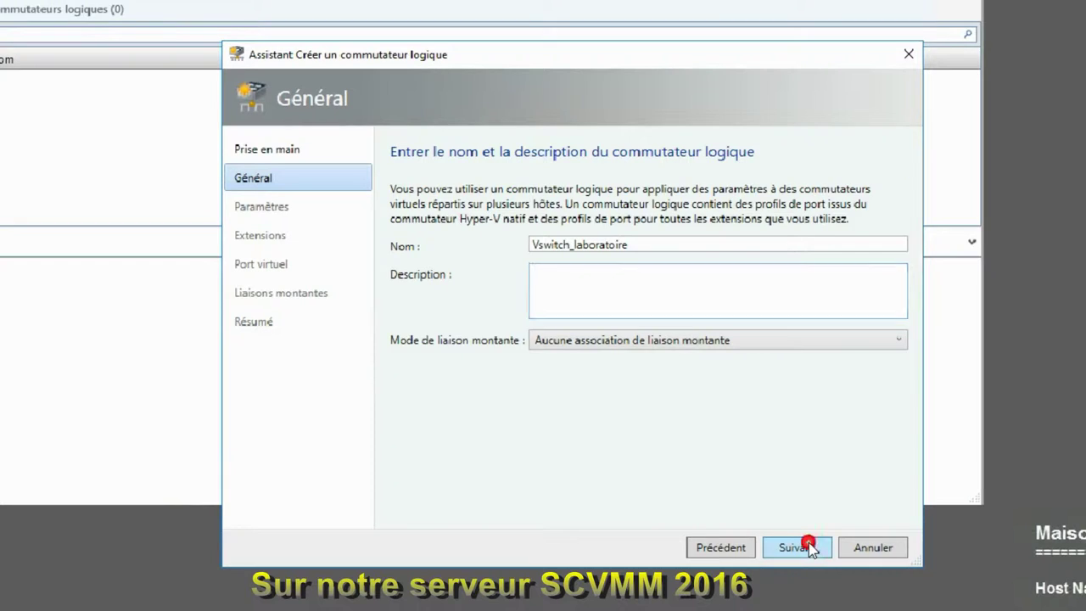
pyautogui.click(792, 548)
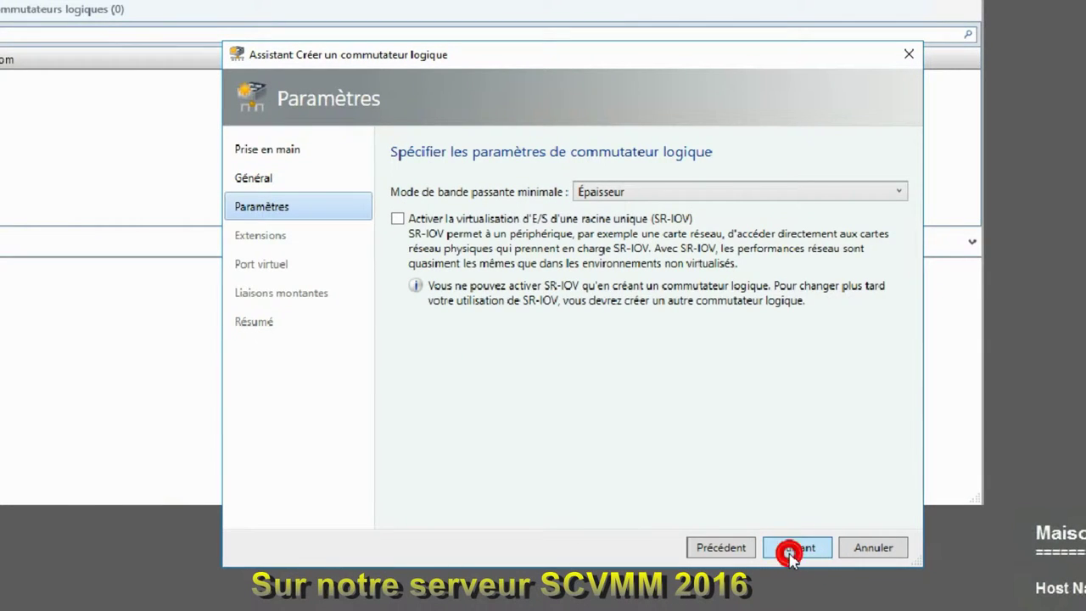
pyautogui.click(800, 548)
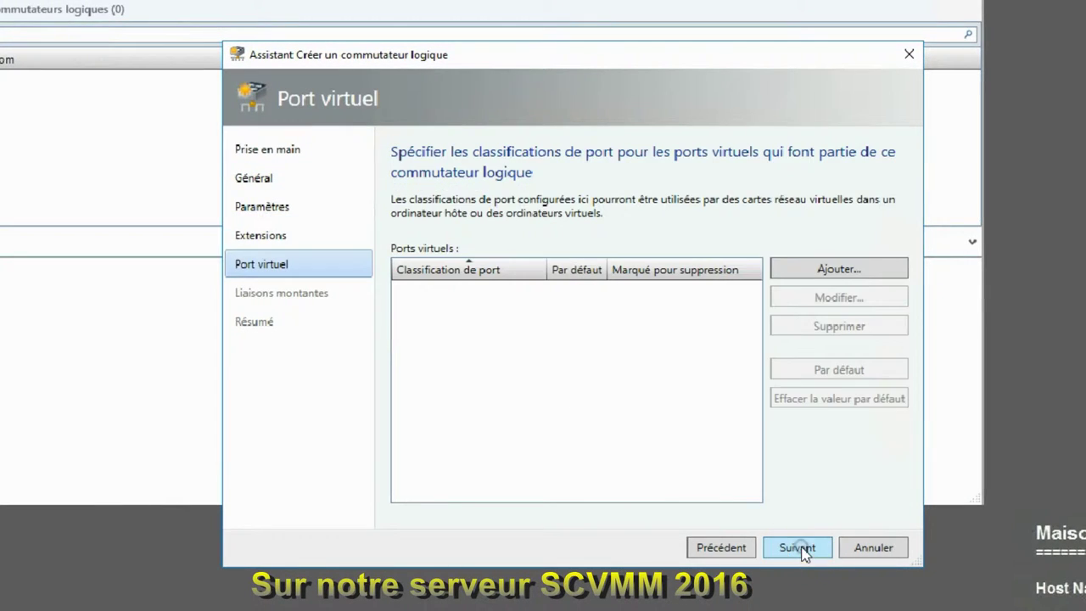
# Step: Start a virtual port for the logical switch and assign it the "Labo_classification de port" classification
pyautogui.click(852, 270)
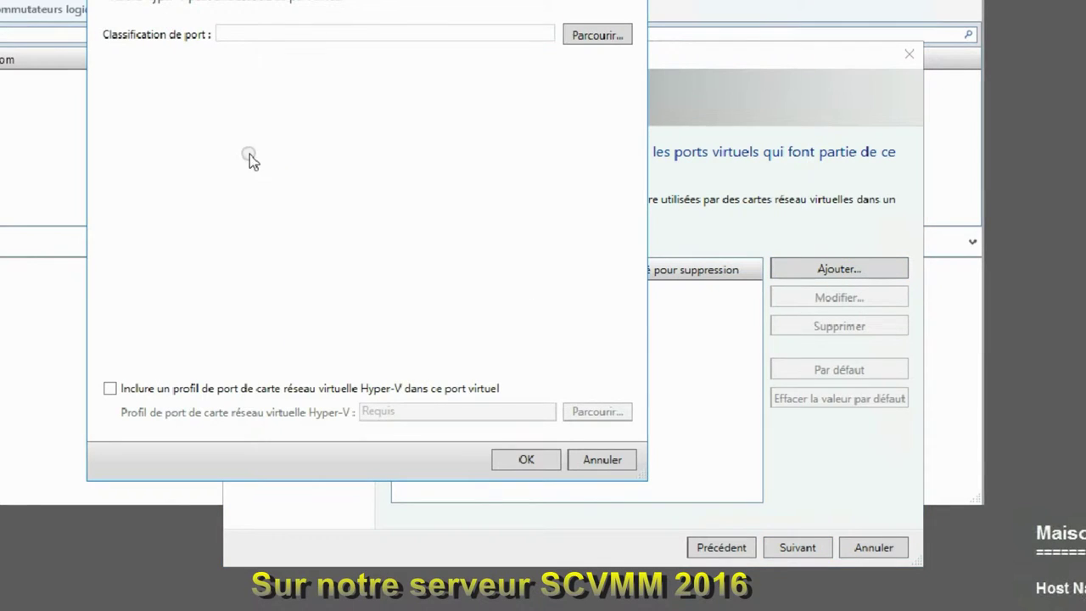
pyautogui.click(619, 35)
pyautogui.click(616, 37)
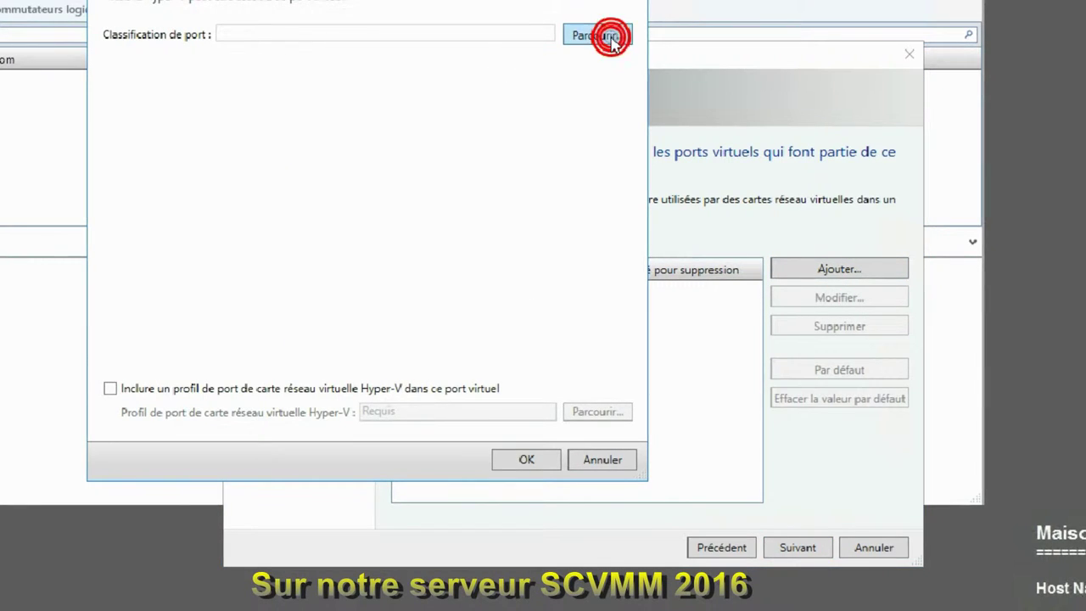
pyautogui.click(133, 226)
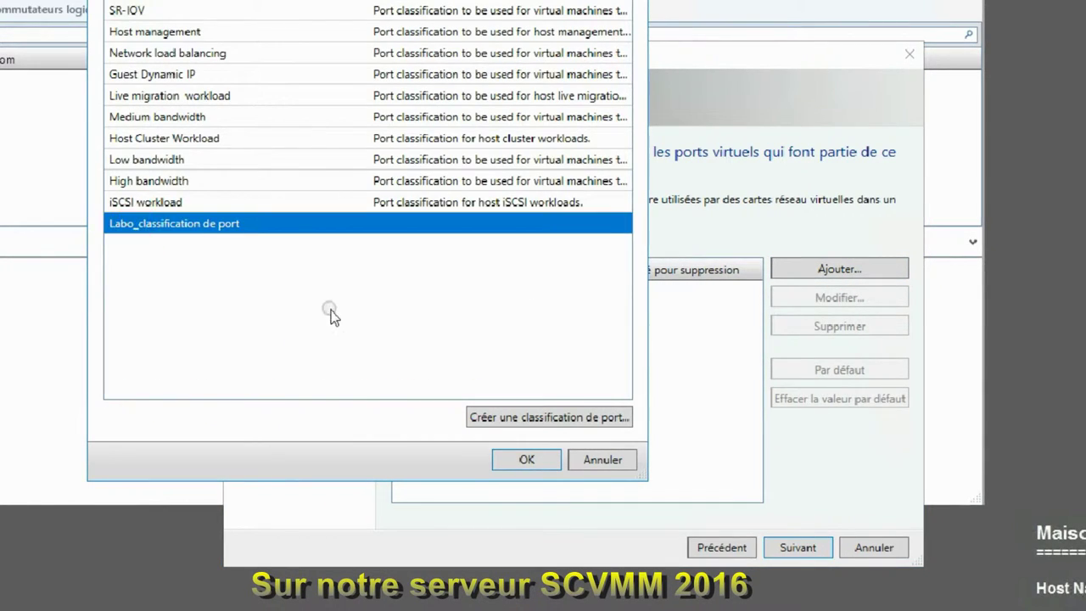
pyautogui.click(540, 461)
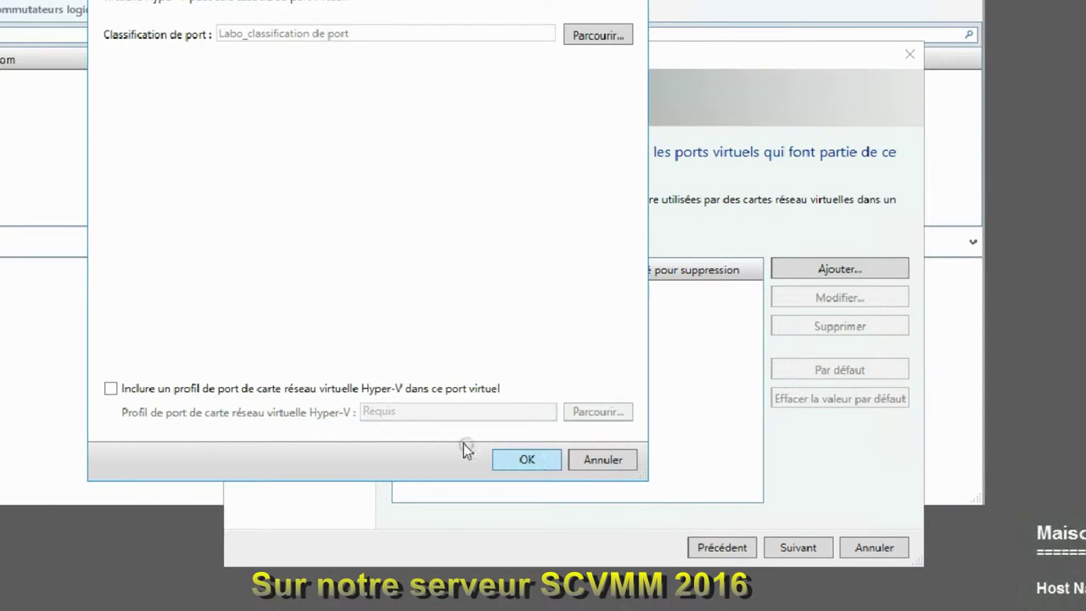
# Step: Include the Medium Bandwidth Adapter virtual network adapter port profile in the virtual port and finish adding the port
pyautogui.click(180, 391)
pyautogui.click(601, 416)
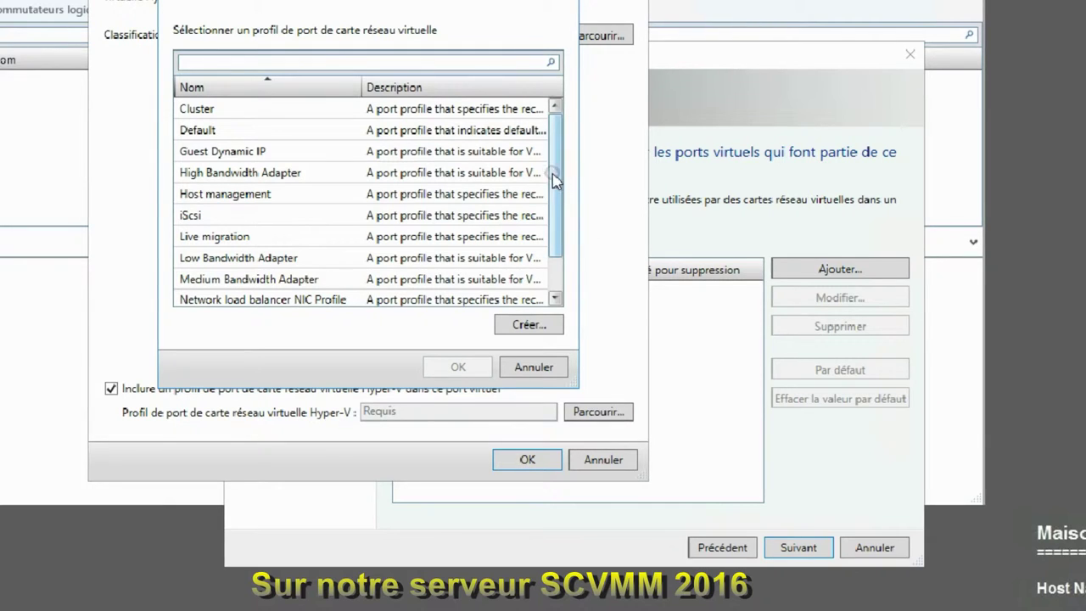
pyautogui.moveTo(557, 180)
pyautogui.mouseDown()
pyautogui.moveTo(560, 239)
pyautogui.moveTo(564, 182)
pyautogui.mouseUp()
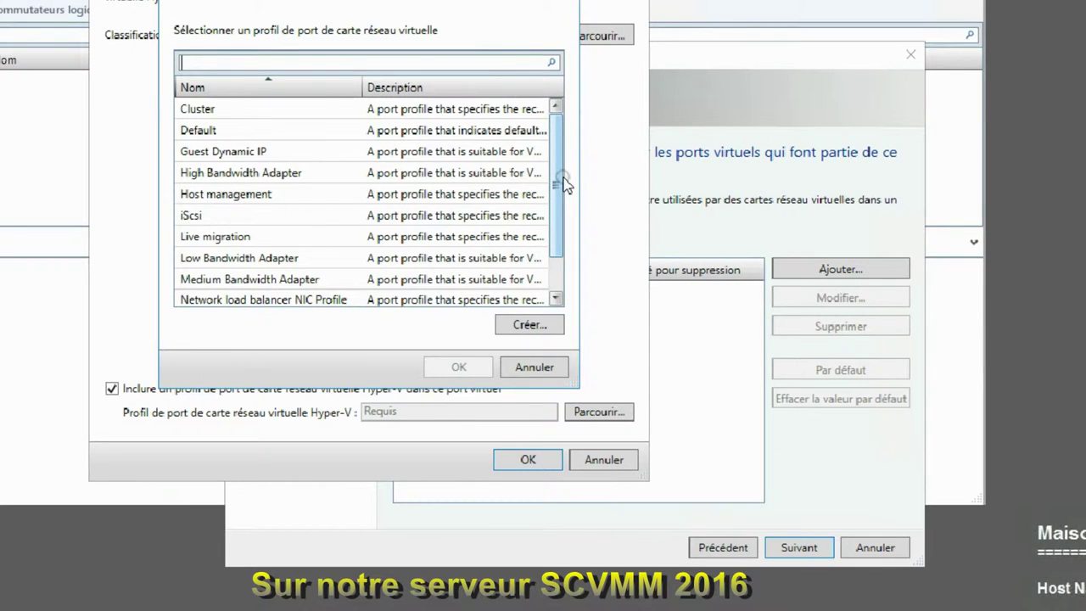
pyautogui.click(386, 278)
pyautogui.click(459, 367)
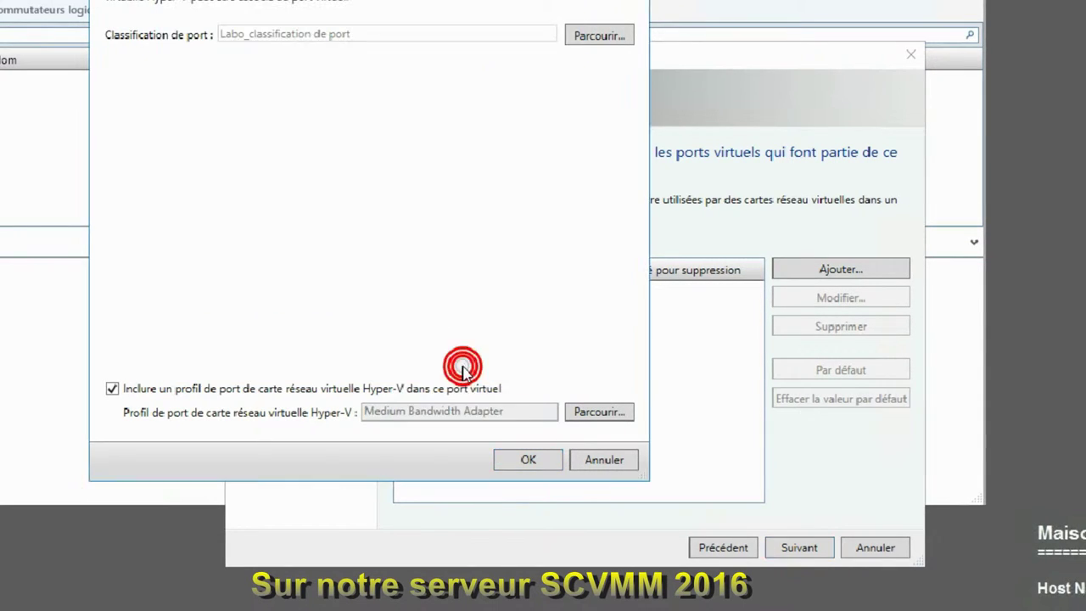
pyautogui.click(512, 459)
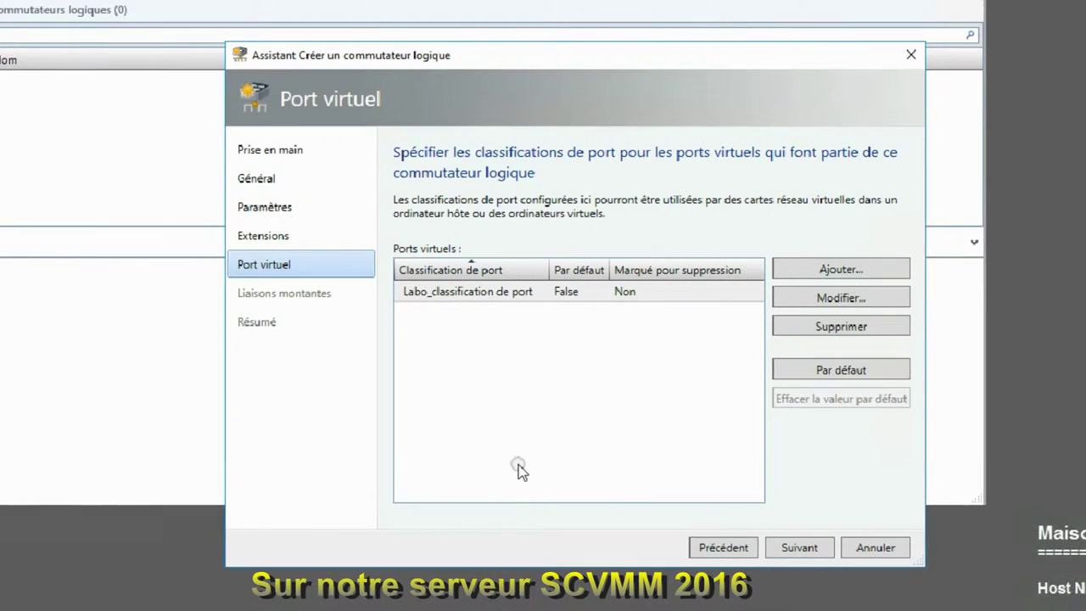
# Step: Add the existing uplink port profile Laboratoire to the logical switch and proceed to create the switch
pyautogui.click(800, 548)
pyautogui.click(428, 160)
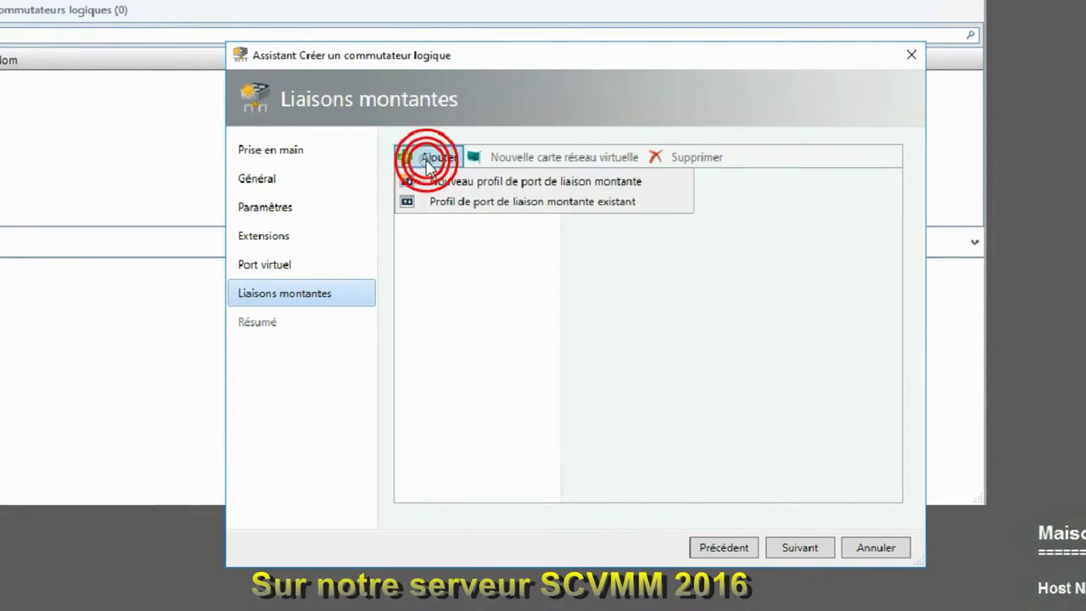
pyautogui.click(480, 201)
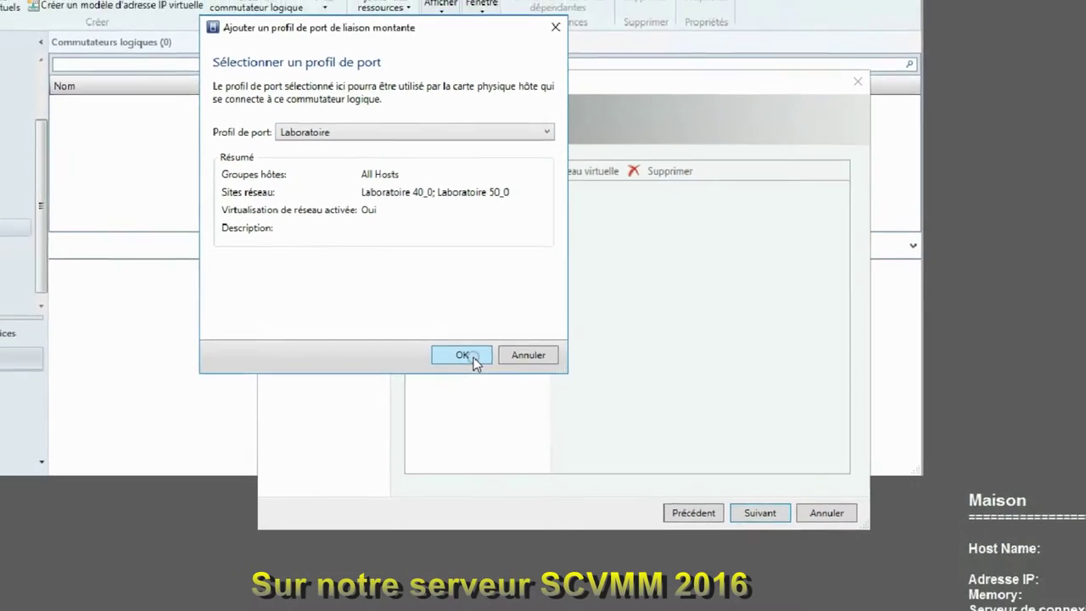
pyautogui.click(475, 362)
pyautogui.click(761, 513)
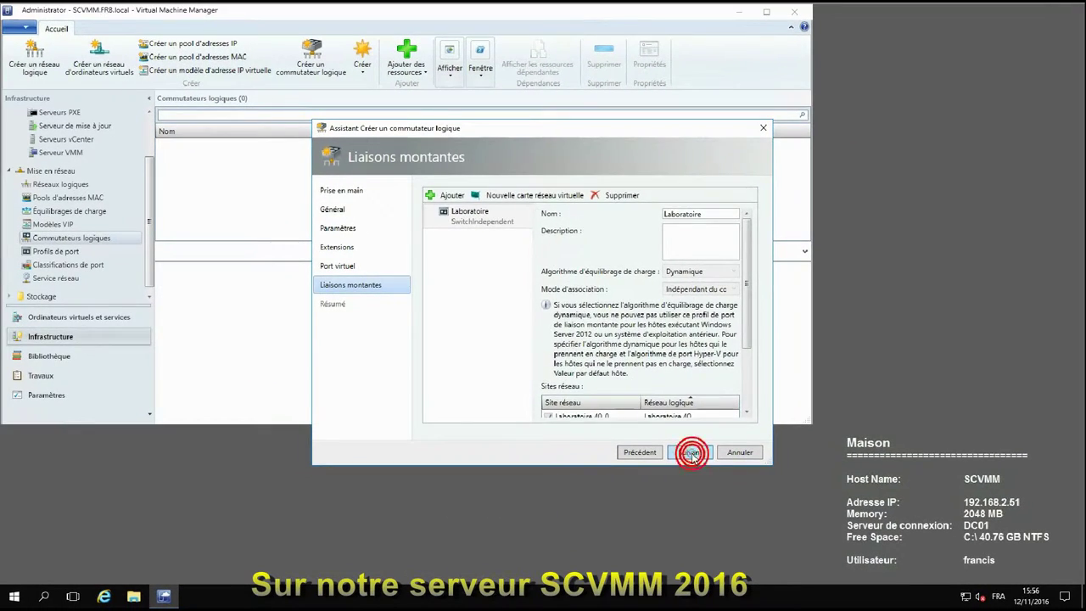
pyautogui.click(691, 454)
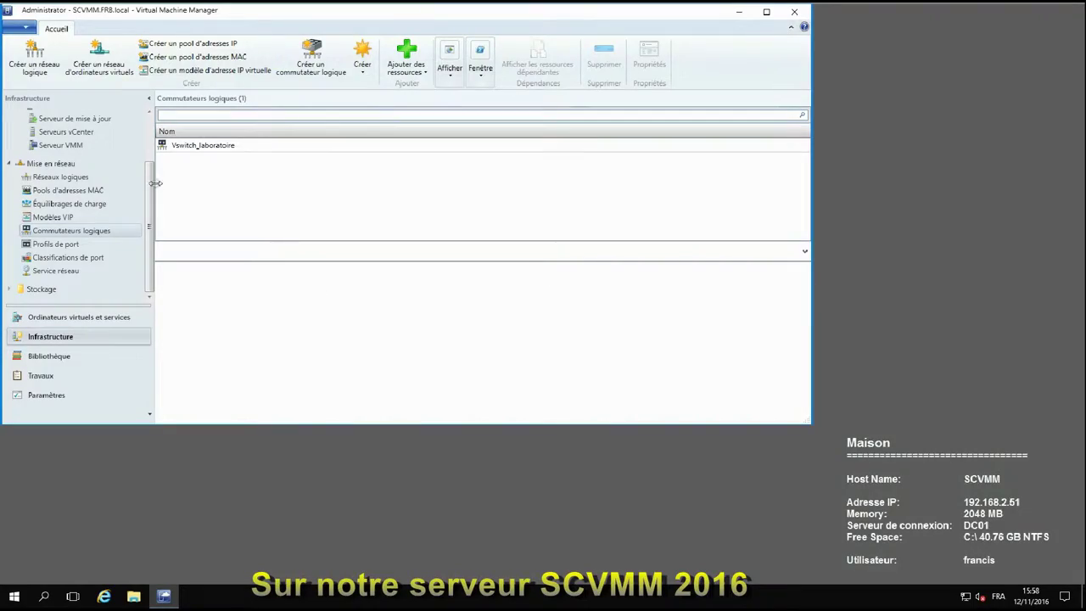
# Step: Open the properties of the host hpv03.frb.local from the All Hosts group
pyautogui.click(150, 141)
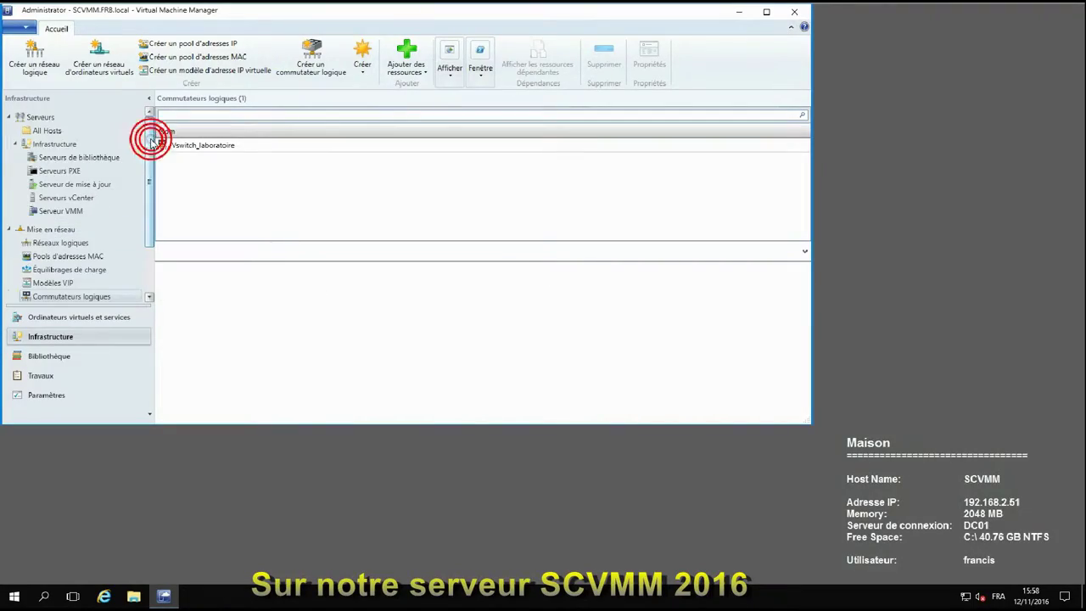
pyautogui.click(37, 131)
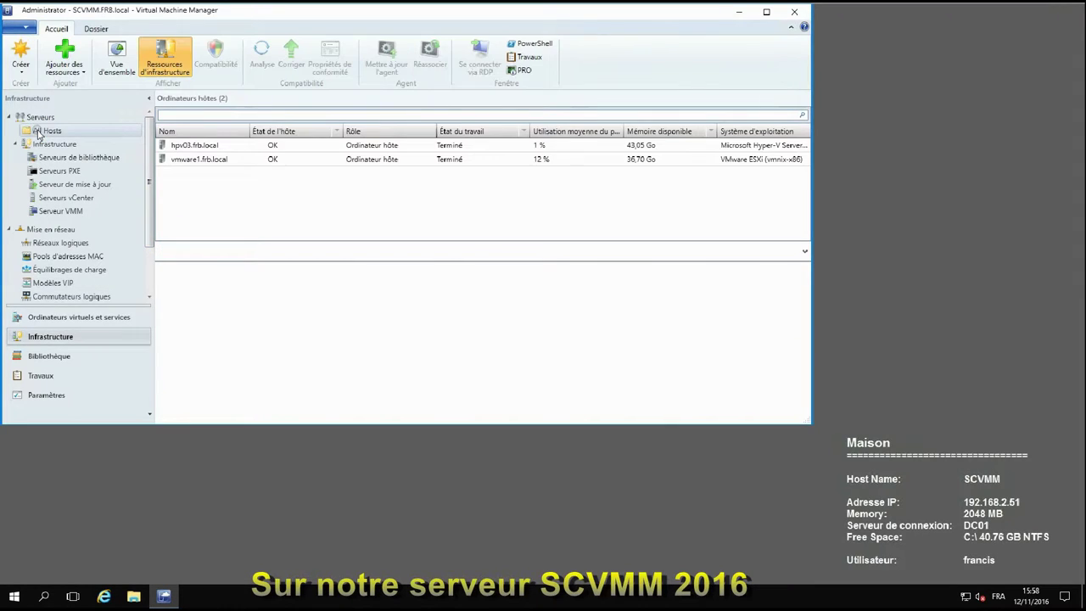
pyautogui.click(192, 145)
pyautogui.rightClick(192, 146)
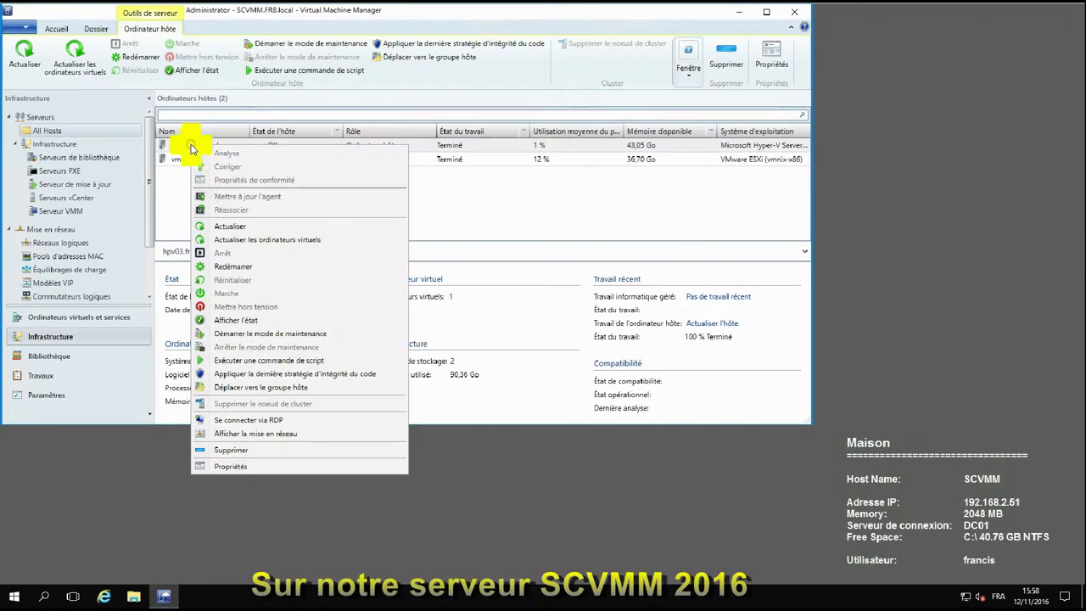
pyautogui.click(266, 468)
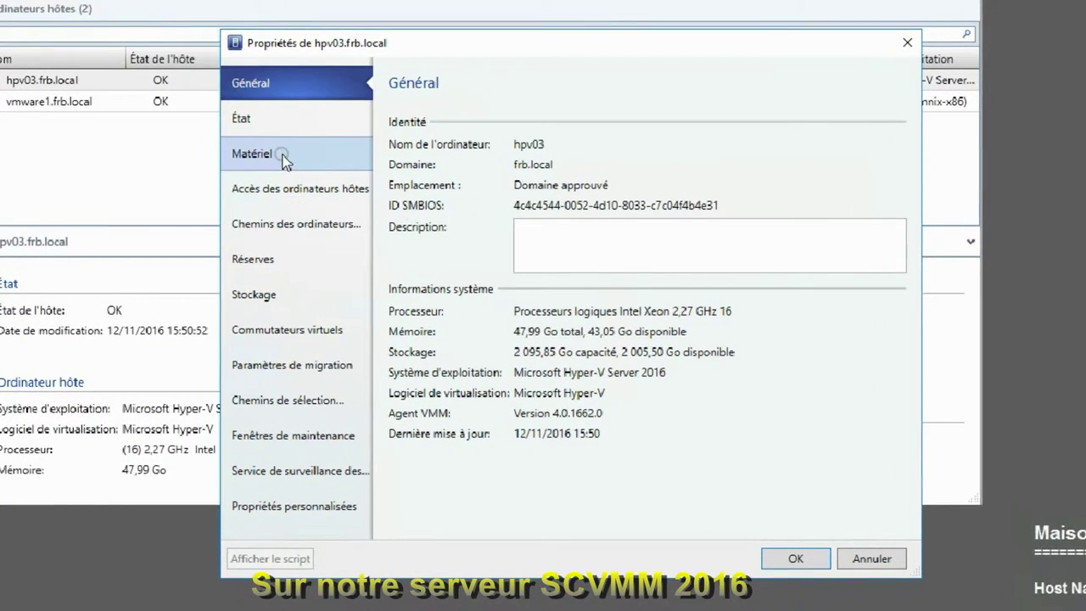
# Step: Examine the details of the physical network adapters Ethernet 4 and Ethernet 3 in the host's hardware
pyautogui.click(283, 158)
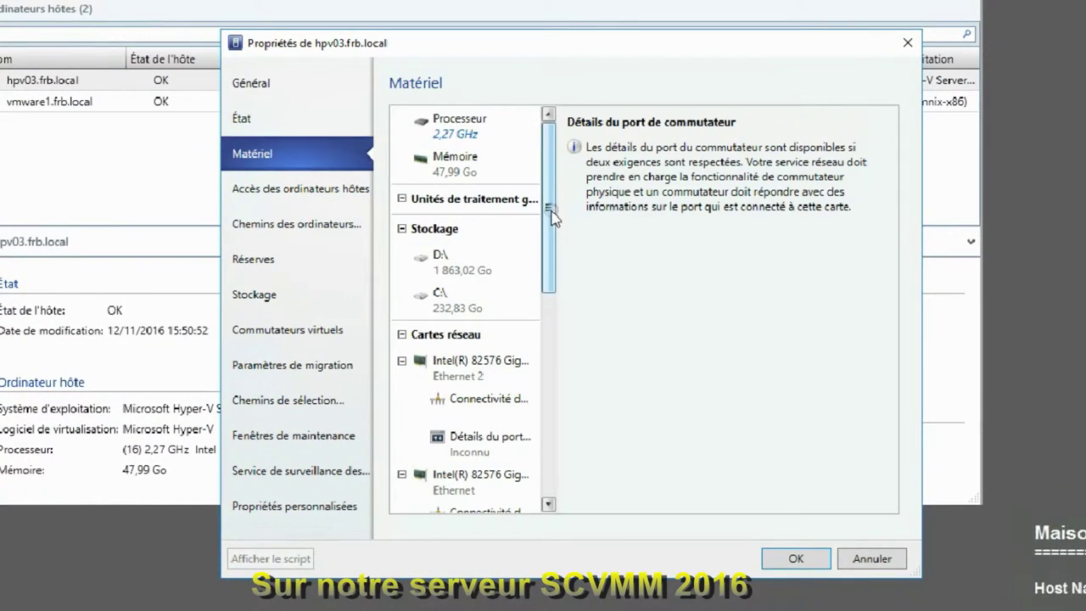
pyautogui.moveTo(553, 208); pyautogui.dragTo(551, 406)
pyautogui.click(462, 385)
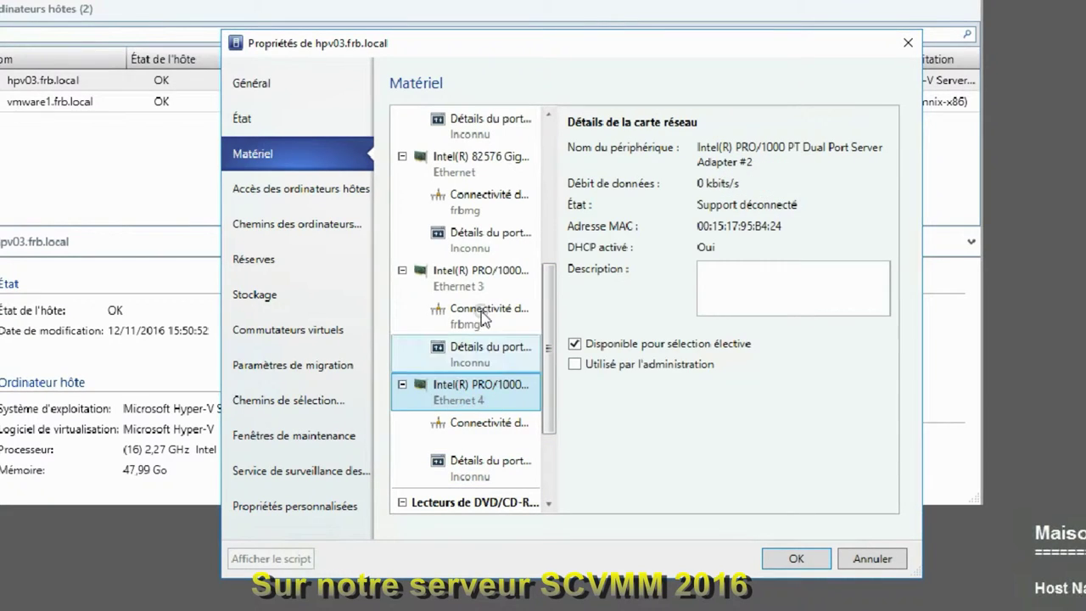
pyautogui.click(475, 280)
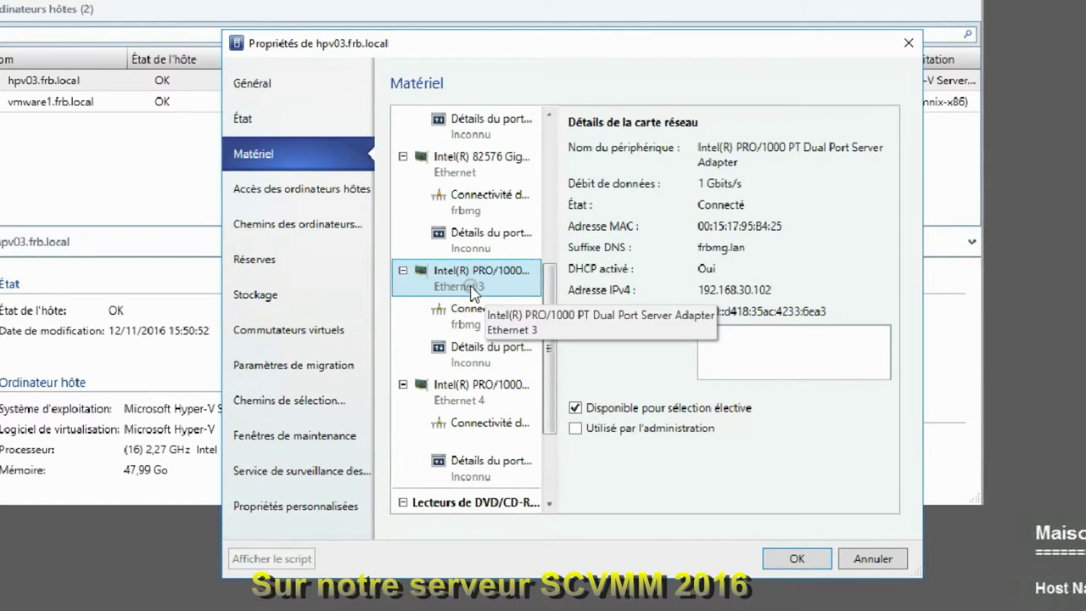
# Step: Add the logical switch Vswitch_laboratoire to the host on the Ethernet 3 adapter with the Laboratoire uplink profile, and apply the changes
pyautogui.click(244, 331)
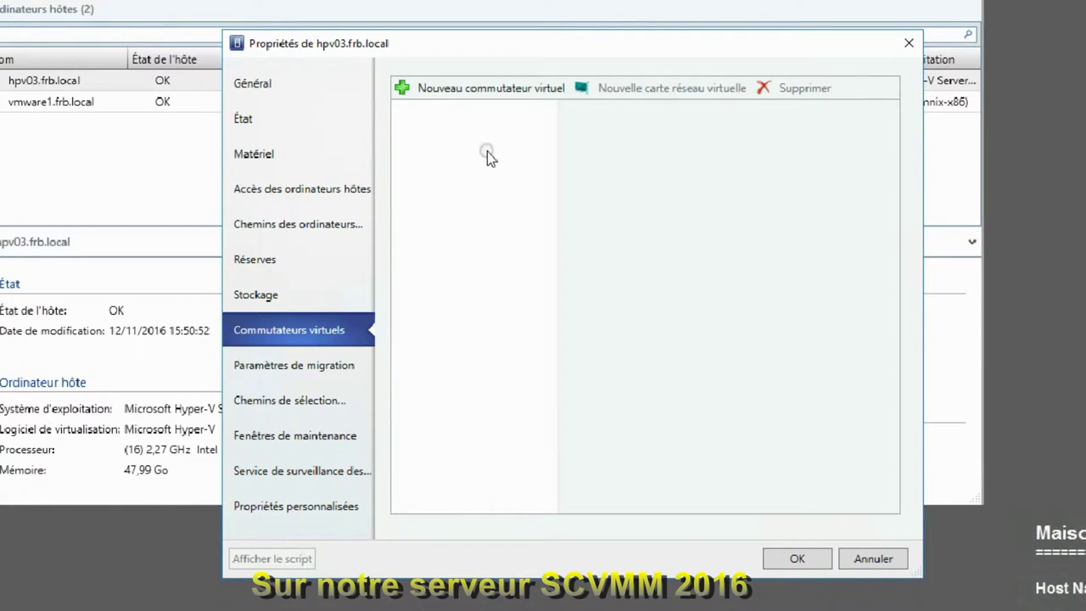
pyautogui.click(504, 97)
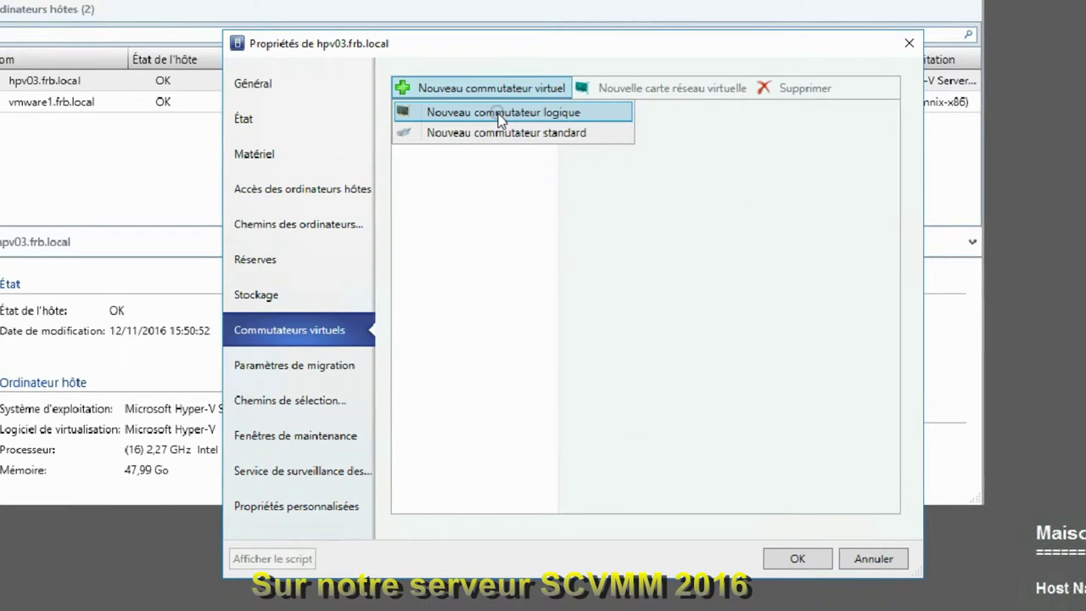
pyautogui.click(498, 113)
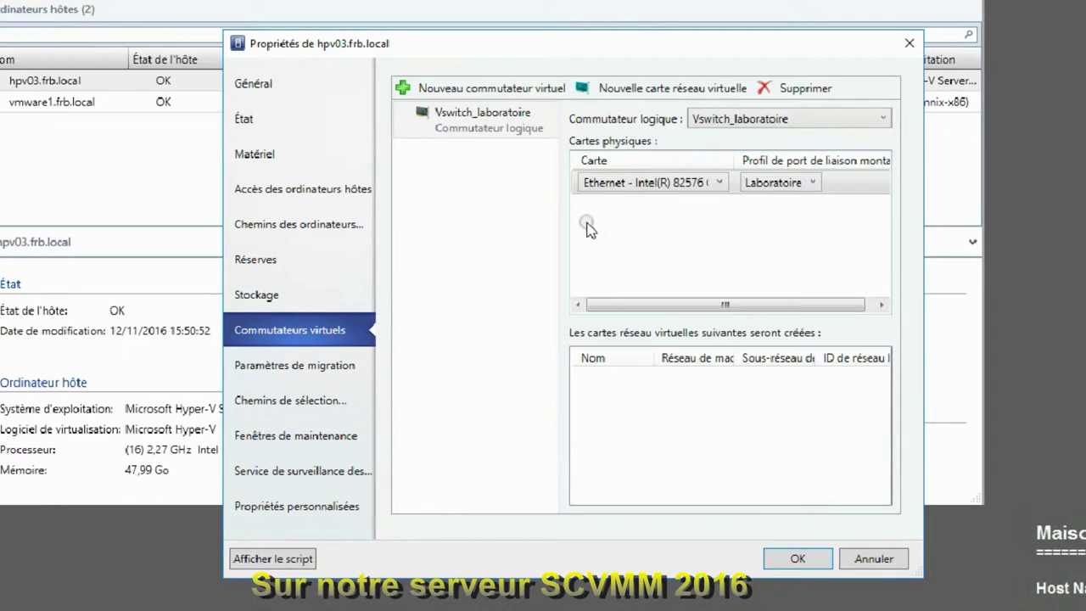
pyautogui.click(770, 121)
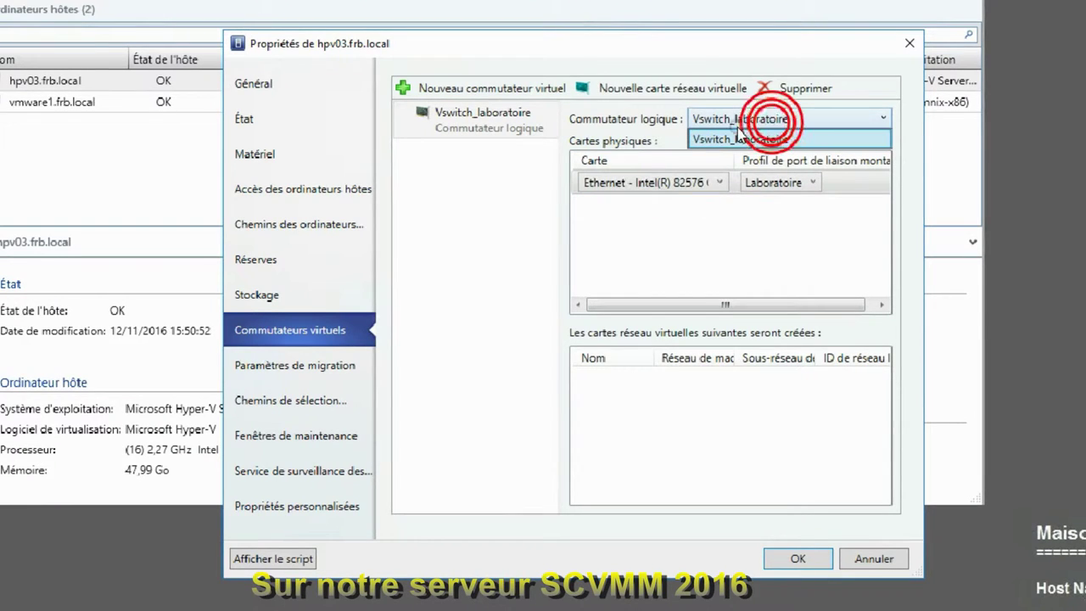
pyautogui.click(681, 233)
pyautogui.click(697, 187)
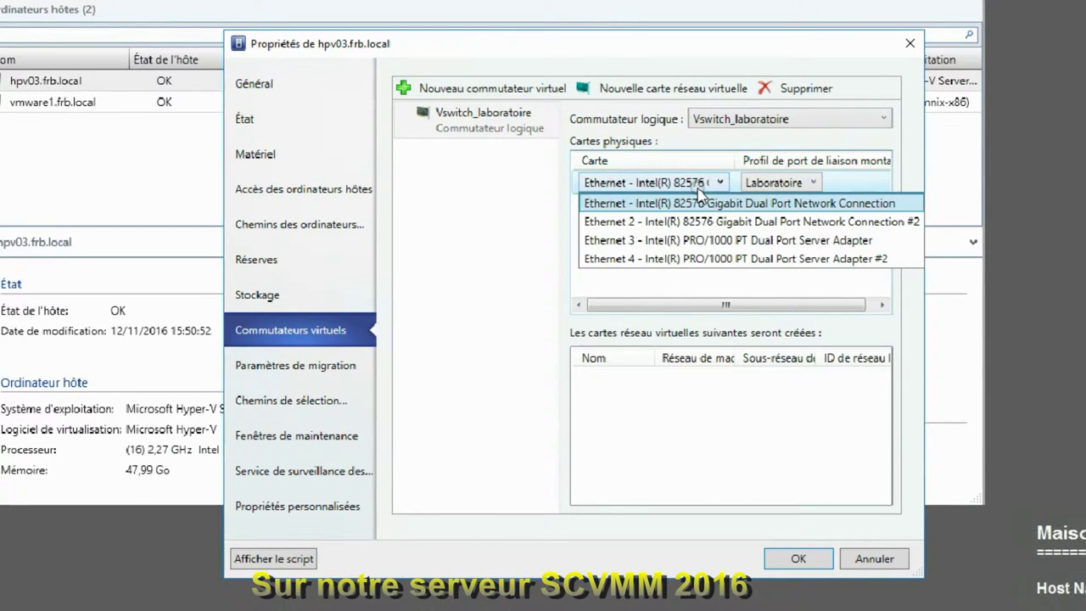
pyautogui.click(703, 240)
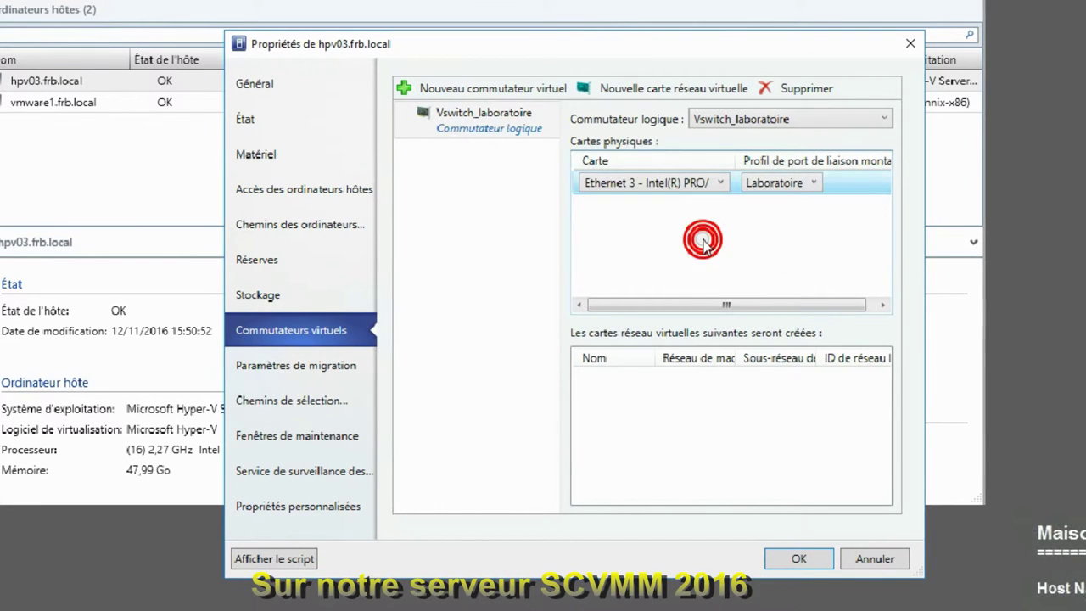
pyautogui.click(798, 560)
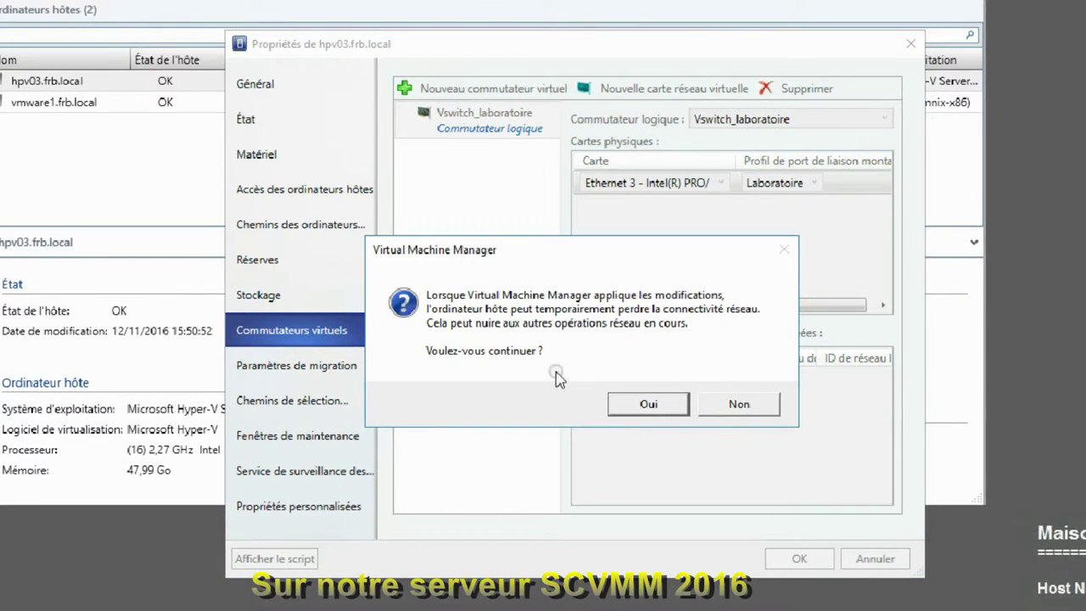
pyautogui.click(649, 405)
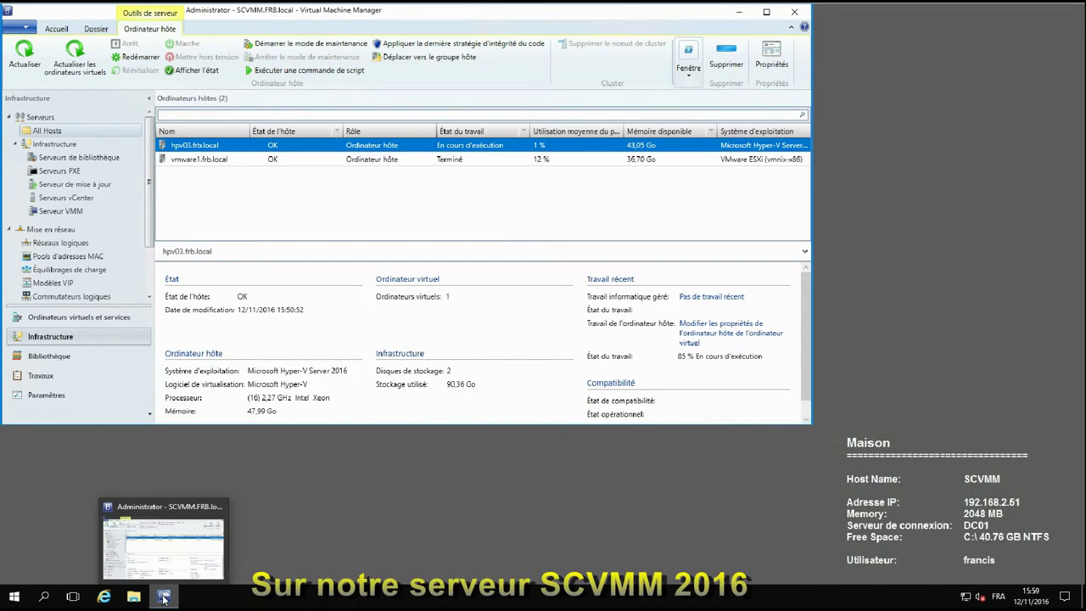
# Step: Check the running jobs for the host property change, and view the list of virtual machine networks
pyautogui.click(50, 377)
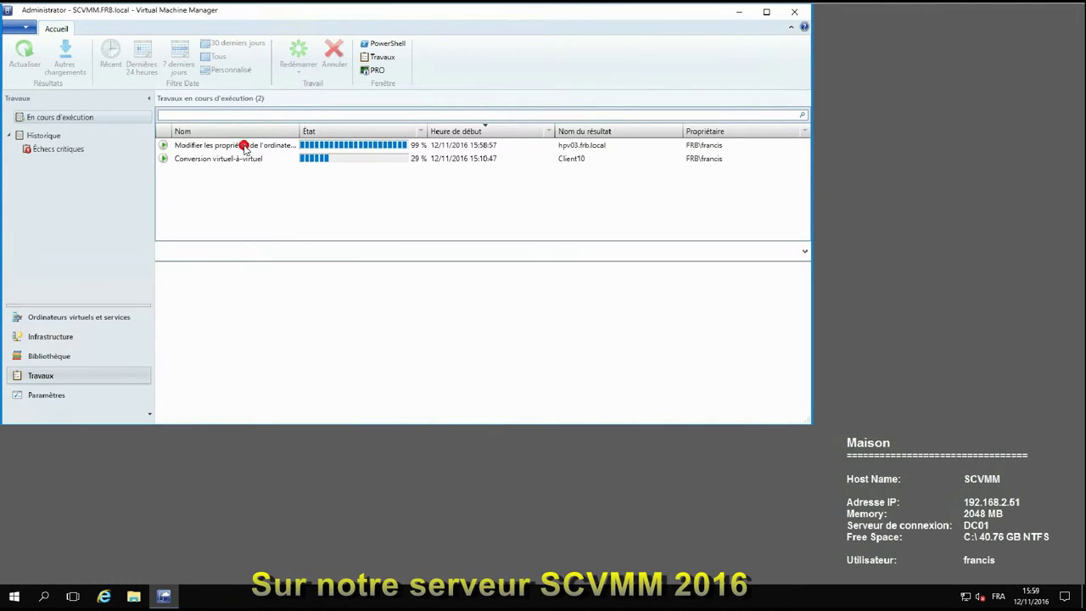
pyautogui.click(244, 148)
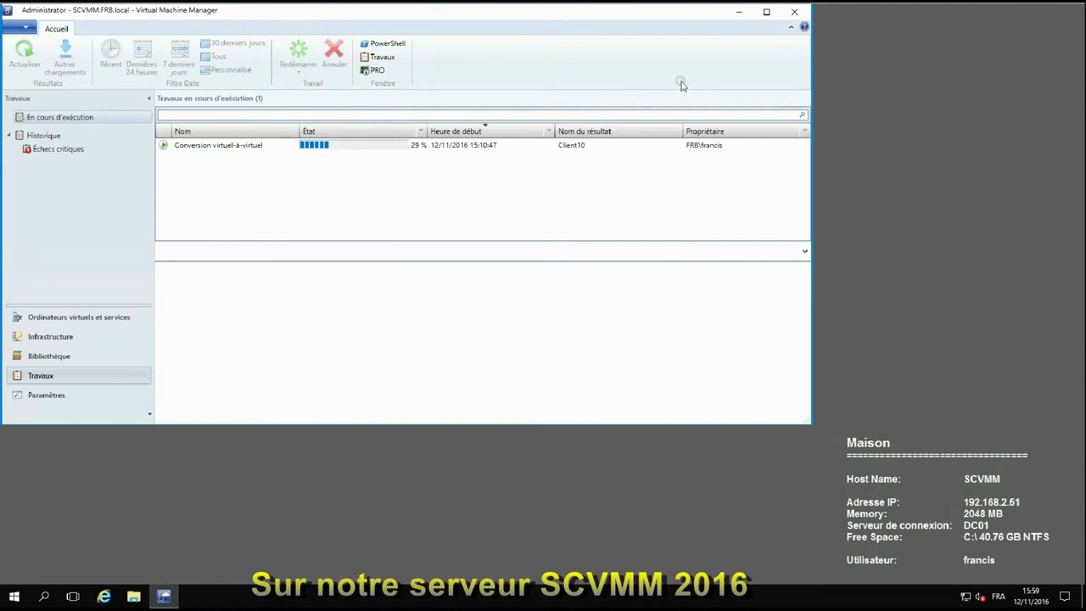
pyautogui.click(68, 317)
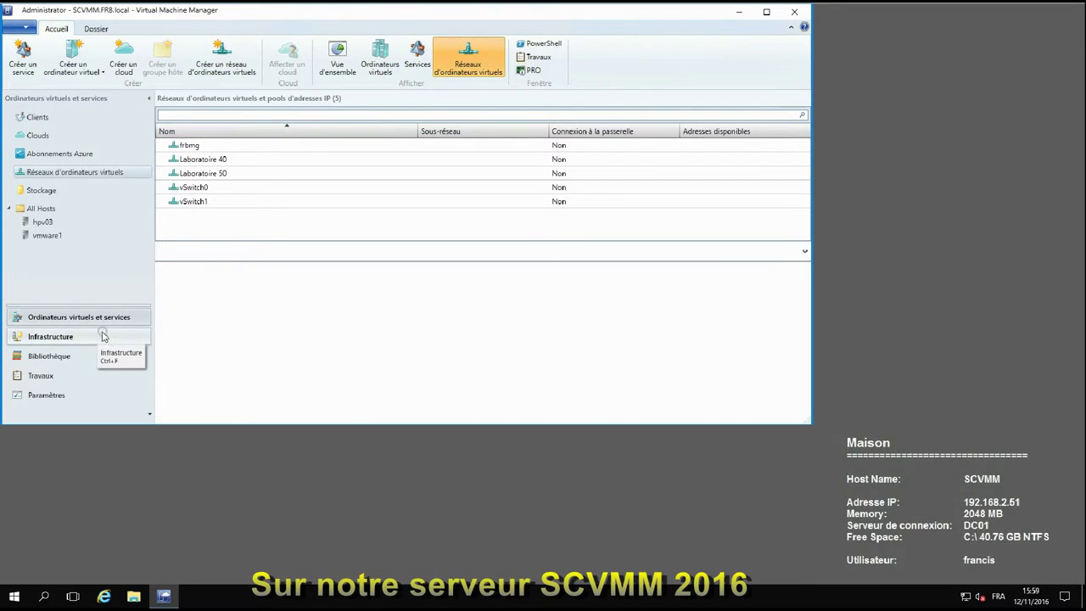
# Step: Add a new virtual network adapter under the logical switch Vswitch_laboratoire in the properties of host hpv03.frb.local
pyautogui.click(61, 339)
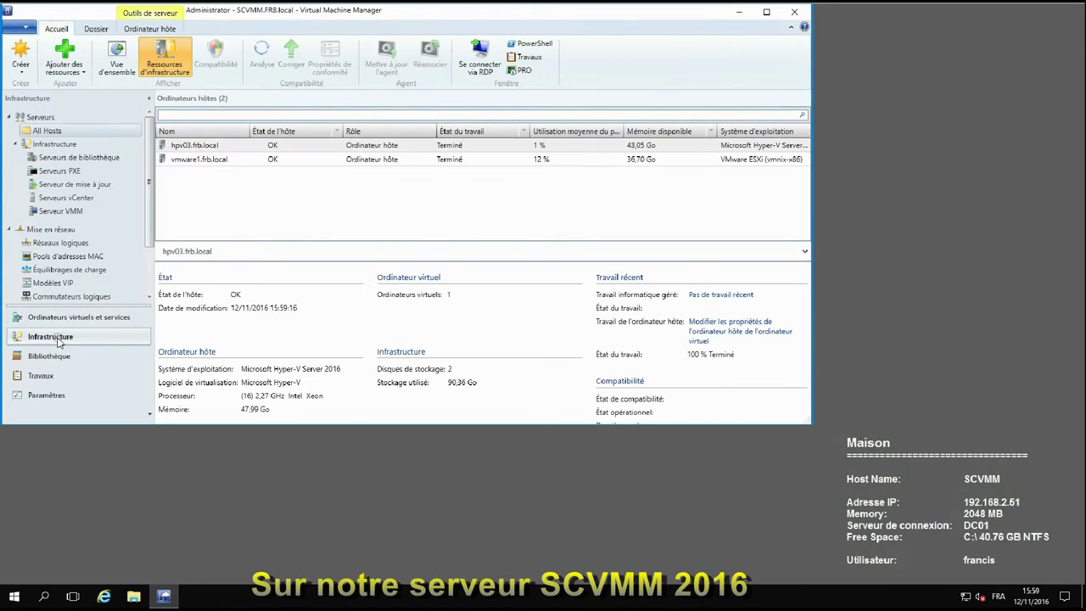
pyautogui.click(269, 147)
pyautogui.rightClick(269, 148)
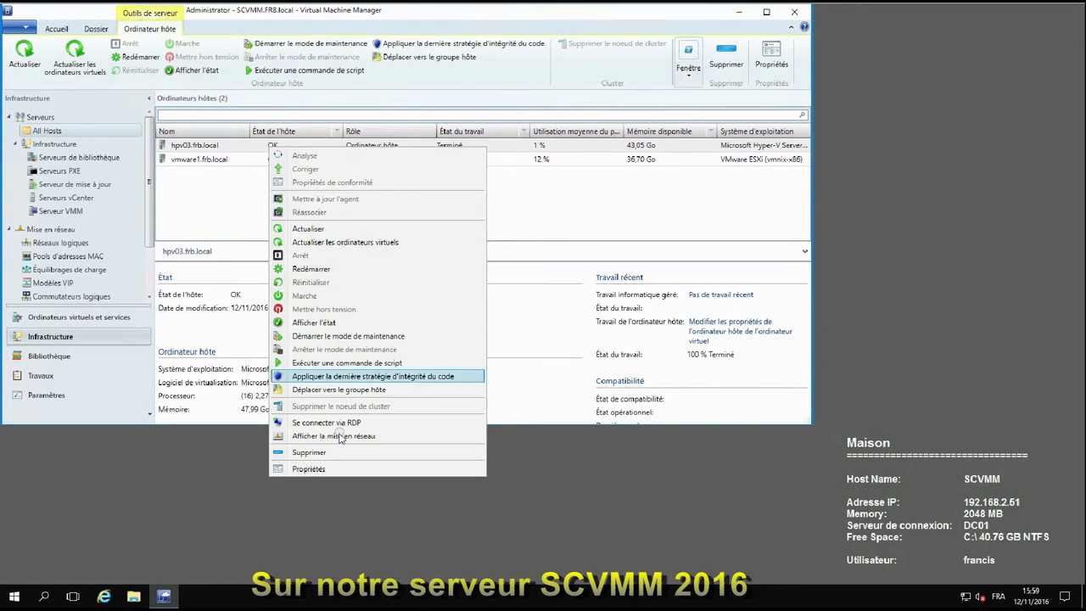
pyautogui.click(324, 471)
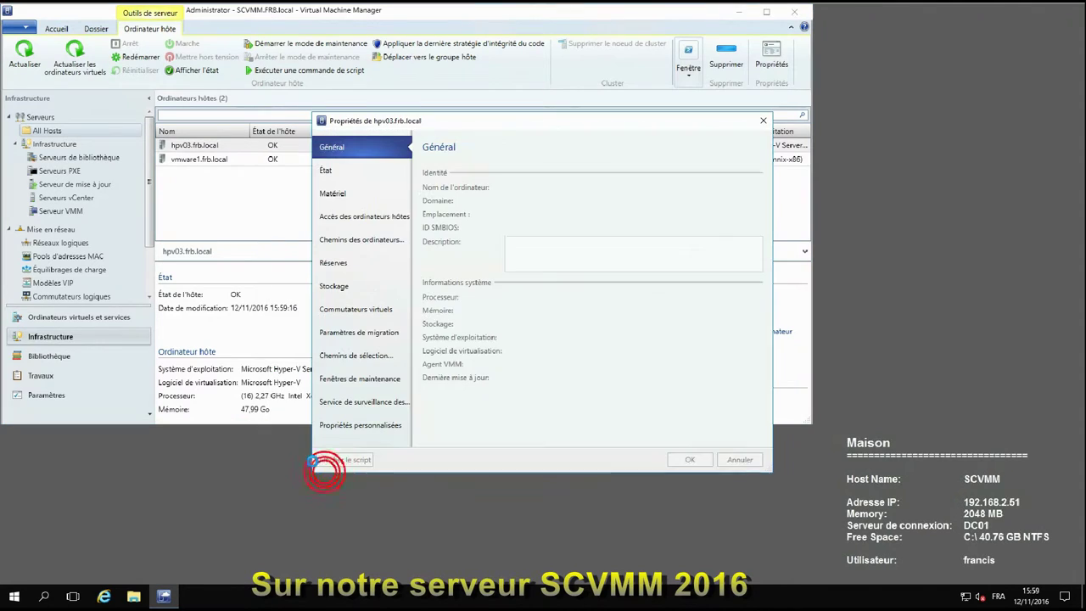
pyautogui.click(371, 313)
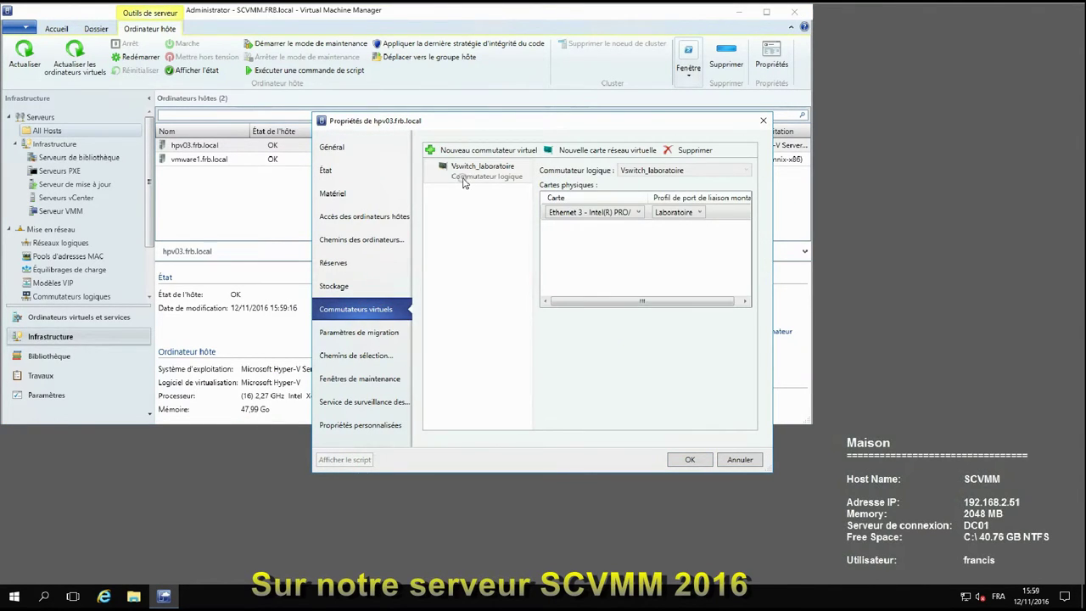
pyautogui.click(464, 182)
pyautogui.click(590, 151)
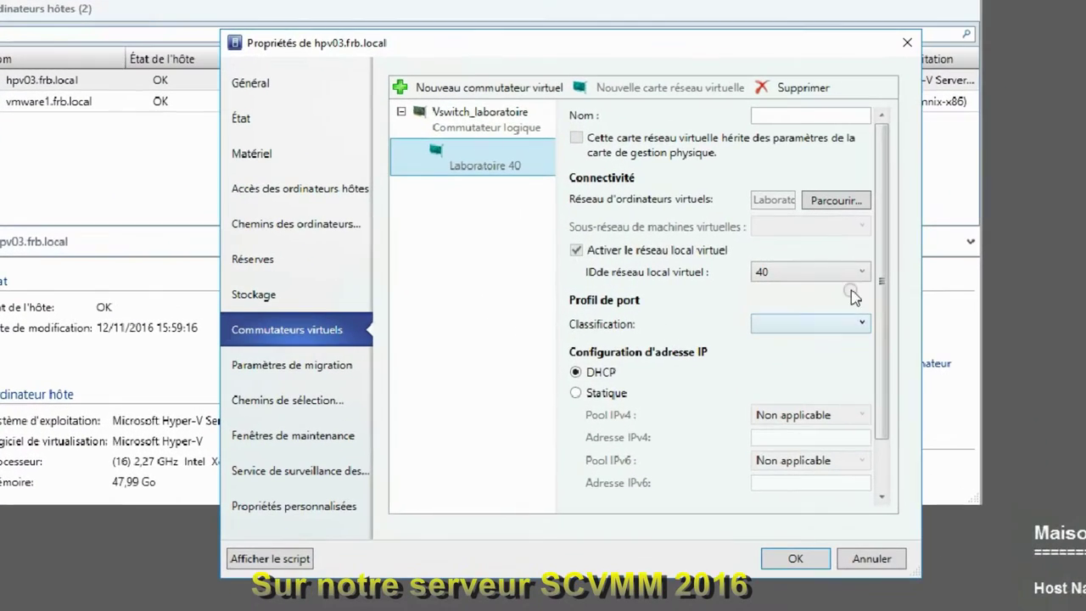
# Step: Connect the new virtual adapter to the virtual machine network Laboratoire 40 with VLAN ID 40
pyautogui.click(861, 272)
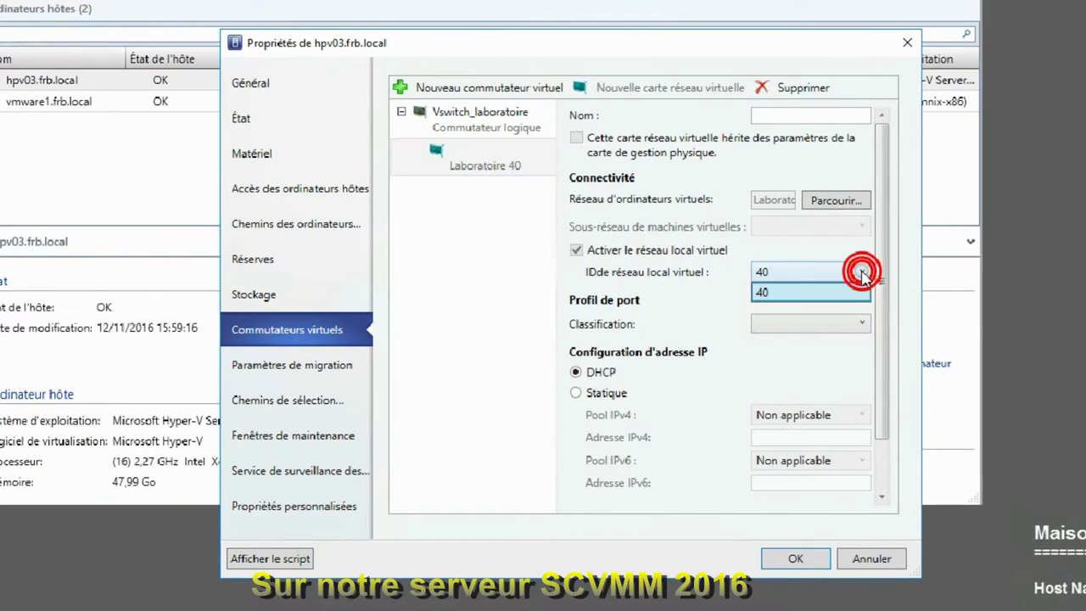
pyautogui.click(814, 291)
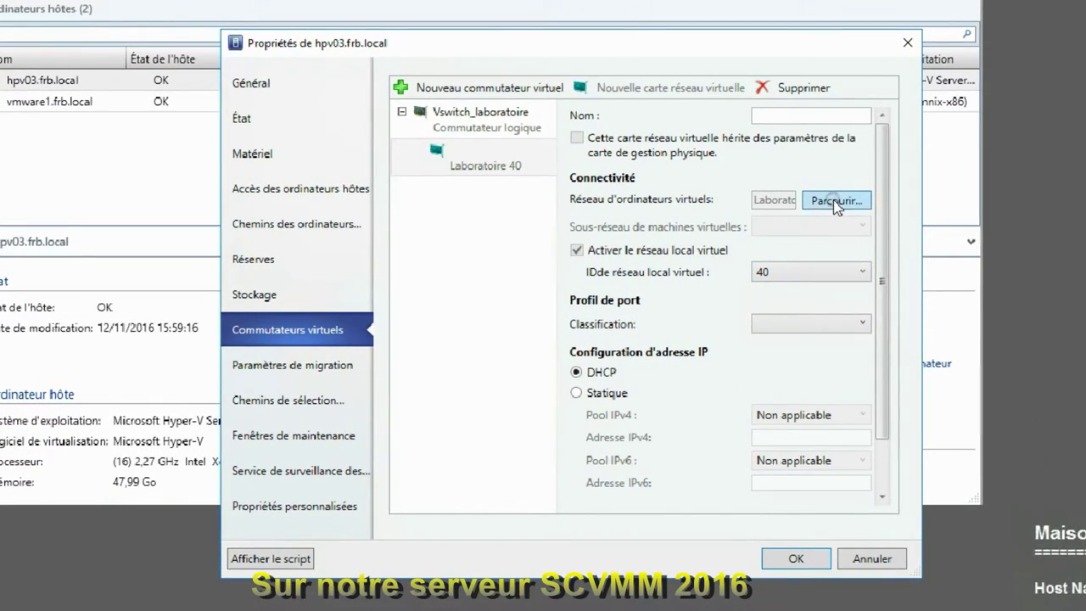
pyautogui.click(836, 200)
pyautogui.click(450, 262)
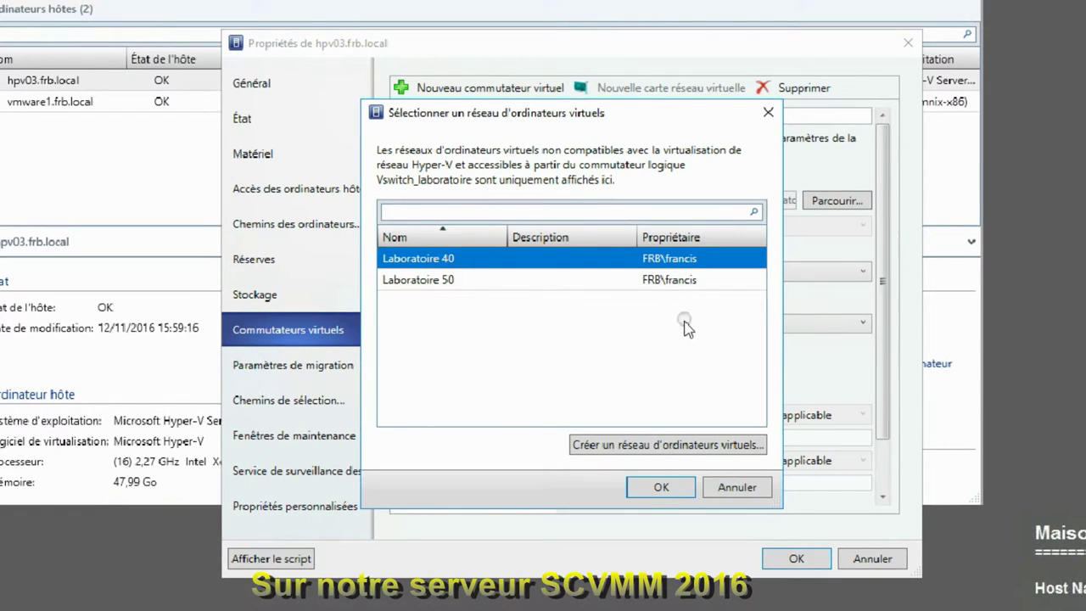
pyautogui.click(662, 485)
# Step: Name the virtual adapter Lab40 and assign it the Labo_classification de port port classification
pyautogui.click(780, 113)
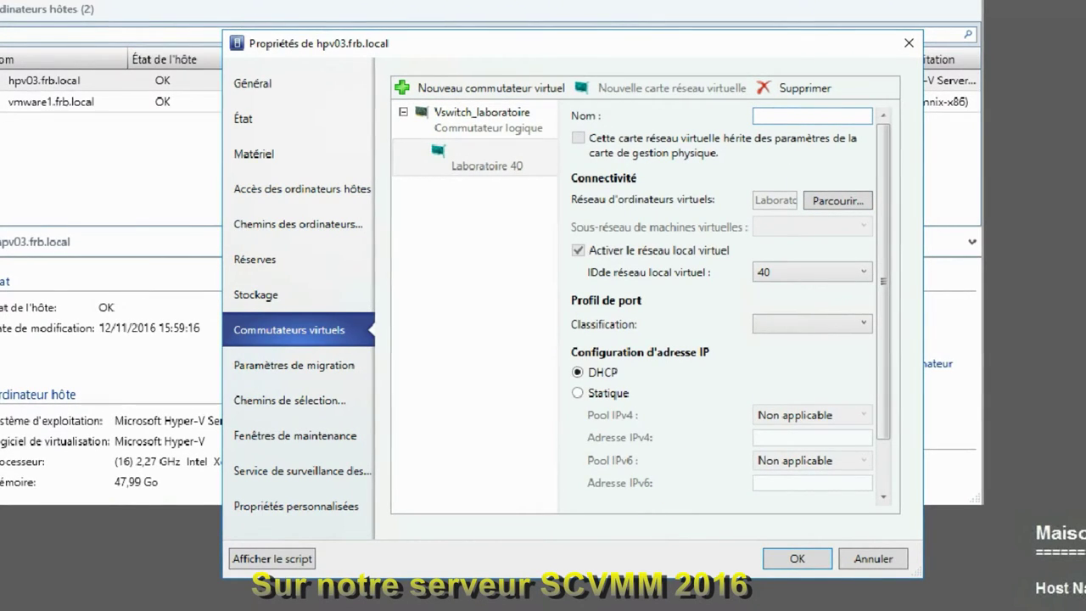
pyautogui.write('Lab40')
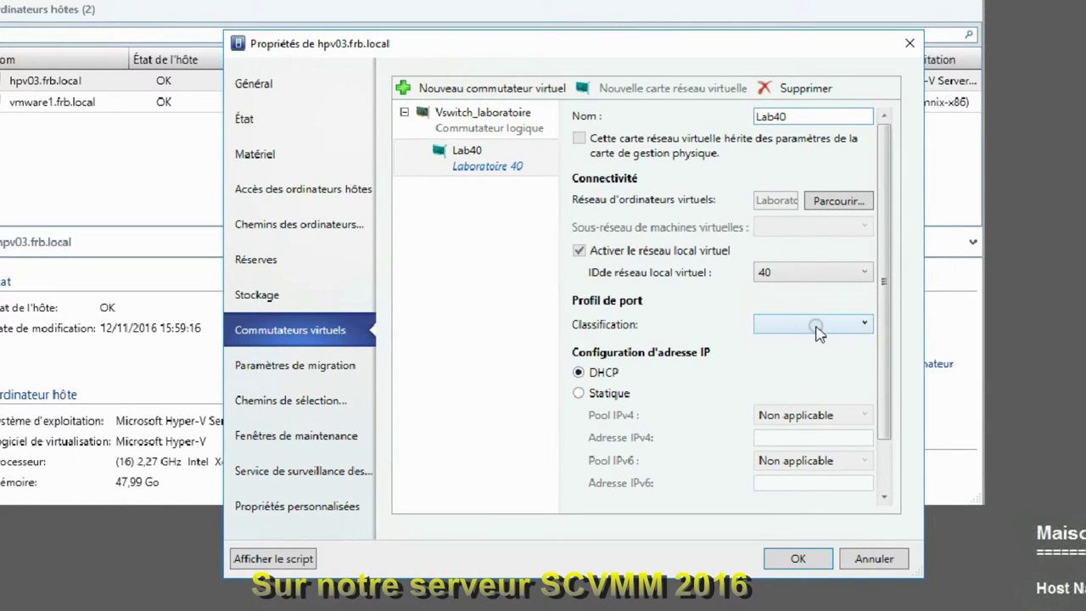
pyautogui.click(834, 324)
pyautogui.click(867, 326)
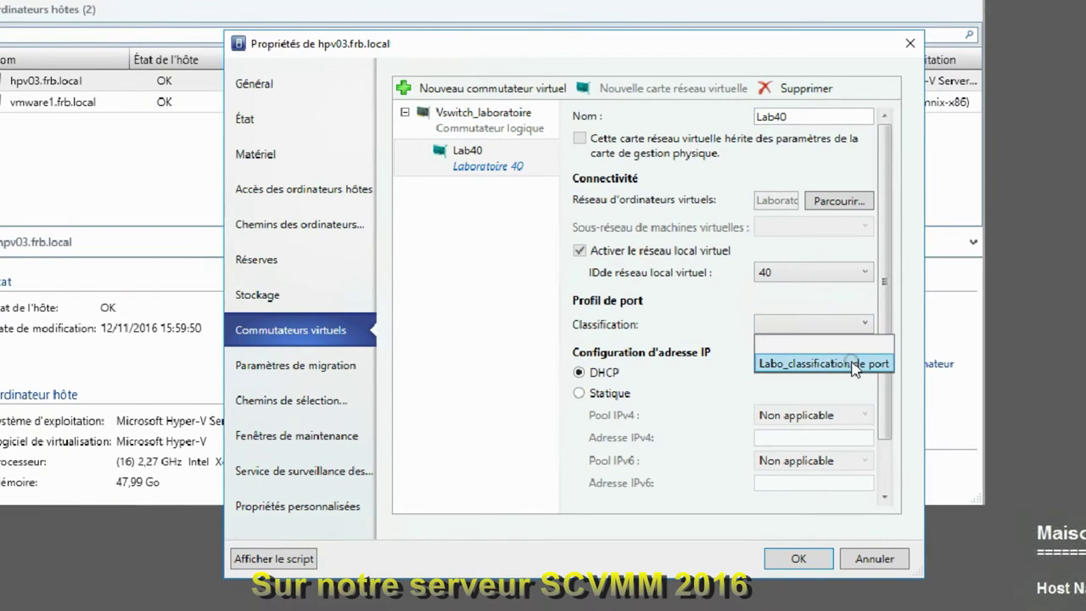
pyautogui.click(851, 363)
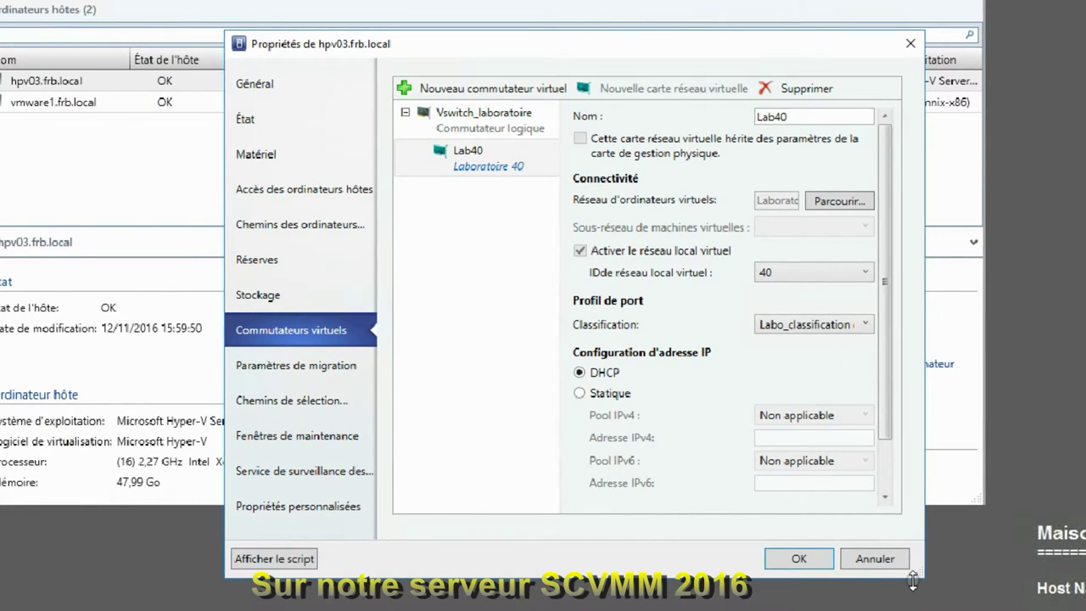
# Step: Apply the Lab40 adapter to the host, agreeing to continue despite the possible temporary loss of network connectivity
pyautogui.moveTo(916, 582); pyautogui.dragTo(921, 610)
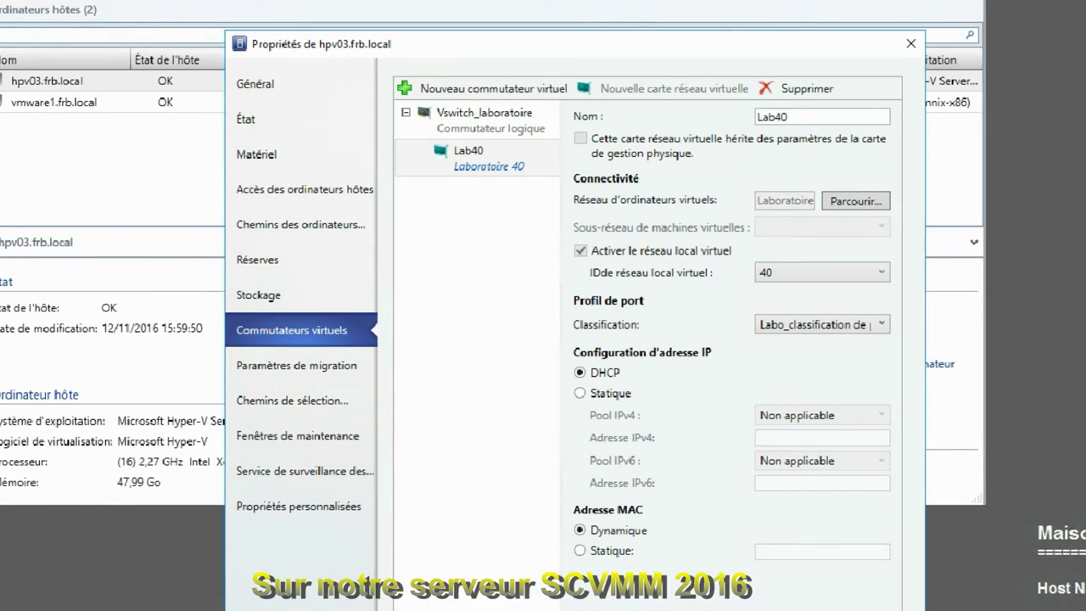
pyautogui.press('Return')
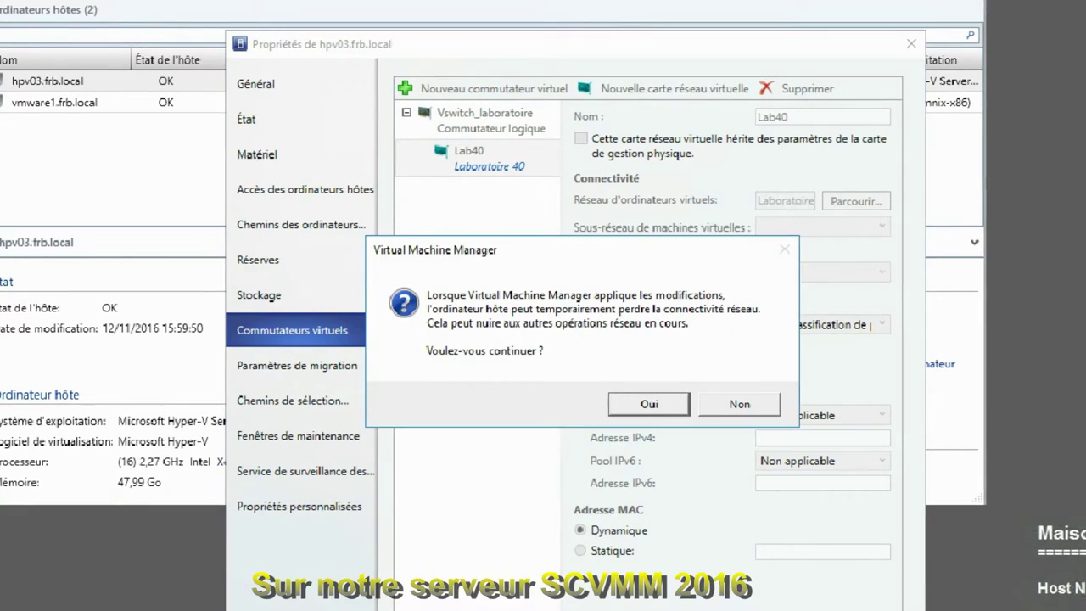
pyautogui.click(647, 404)
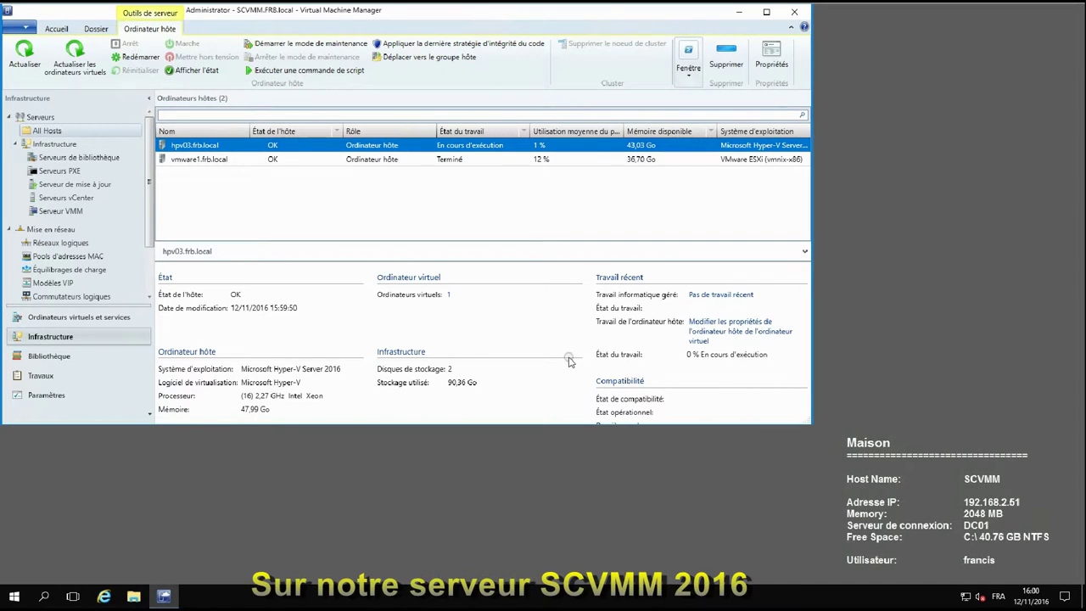
# Step: Reopen the properties of host hpv03.frb.local and add a second virtual network adapter under Vswitch_laboratoire
pyautogui.rightClick(212, 146)
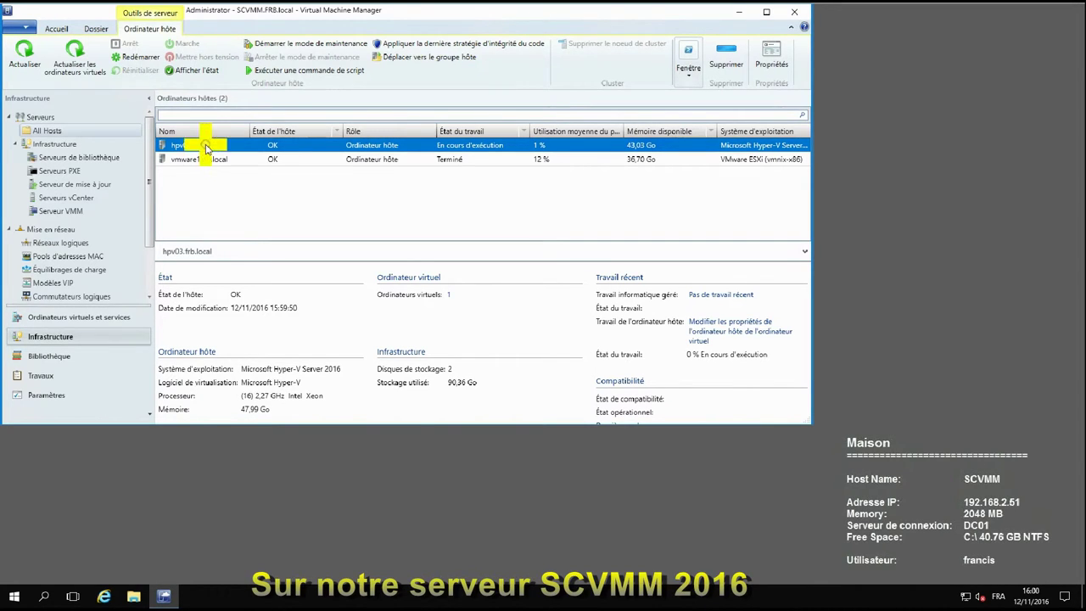
pyautogui.click(230, 535)
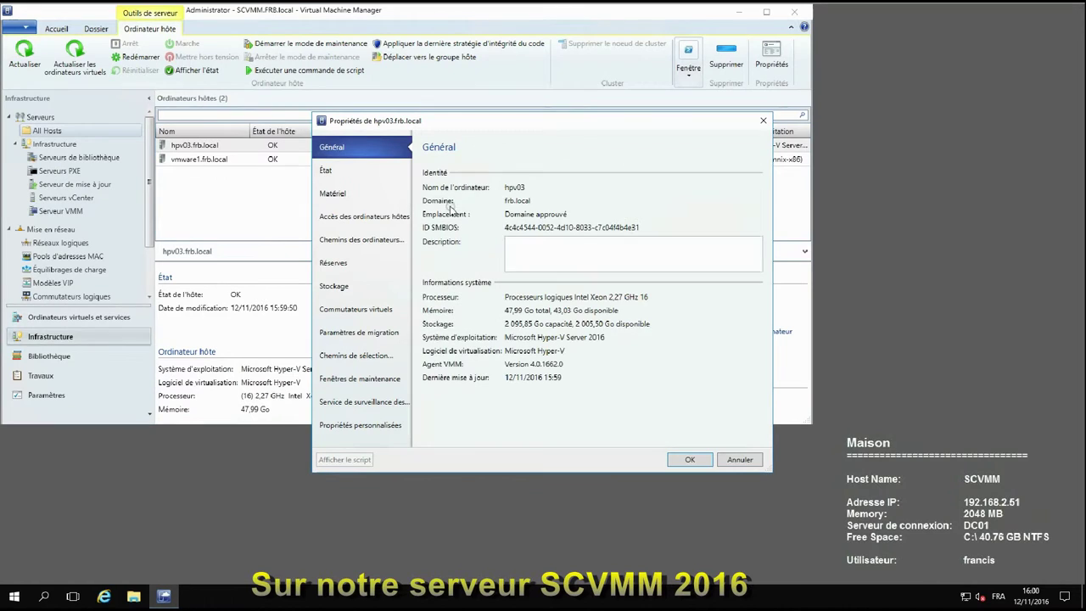
pyautogui.click(357, 308)
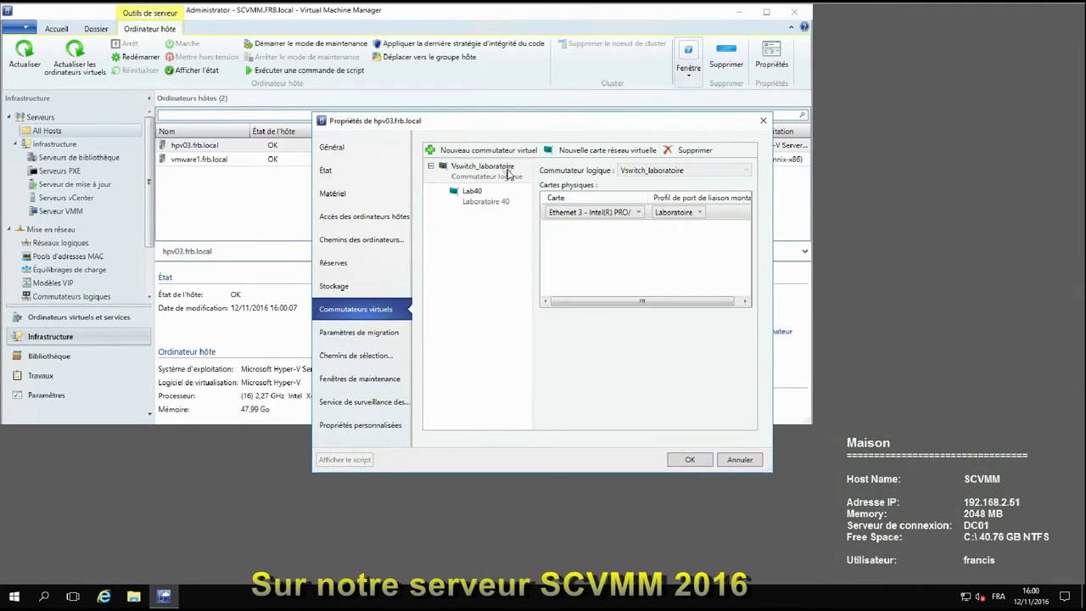
pyautogui.click(509, 174)
pyautogui.click(594, 151)
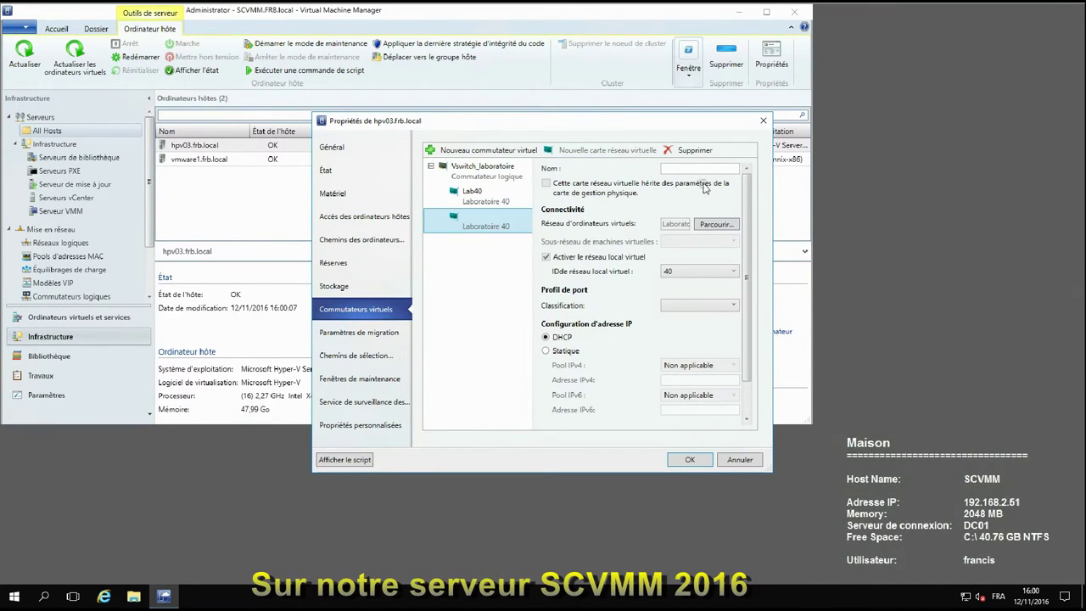
# Step: Name the second virtual adapter Lab50 and connect it to the virtual machine network Laboratoire 50
pyautogui.click(703, 173)
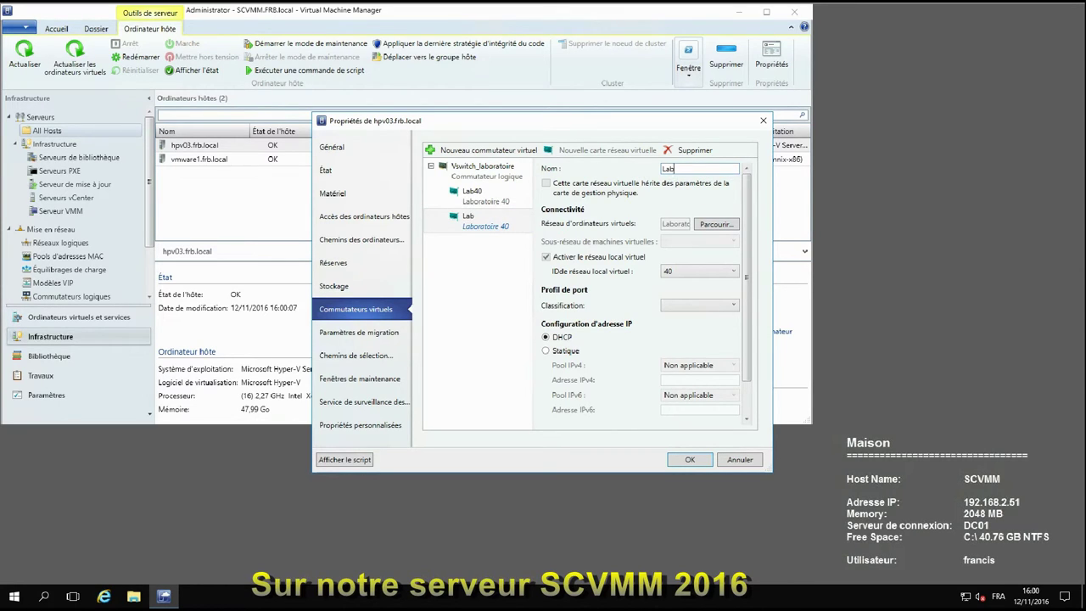
pyautogui.click(720, 224)
pyautogui.click(446, 277)
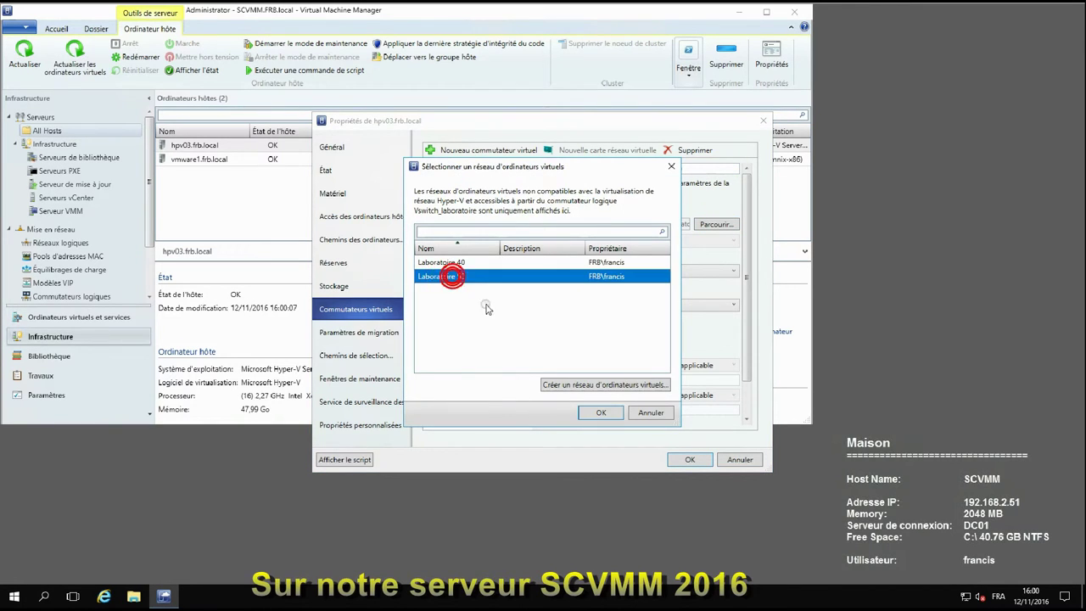
pyautogui.click(598, 413)
# Step: Assign the Labo_classification de port classification to the Lab50 adapter and apply the host changes, accepting the connectivity warning
pyautogui.click(717, 307)
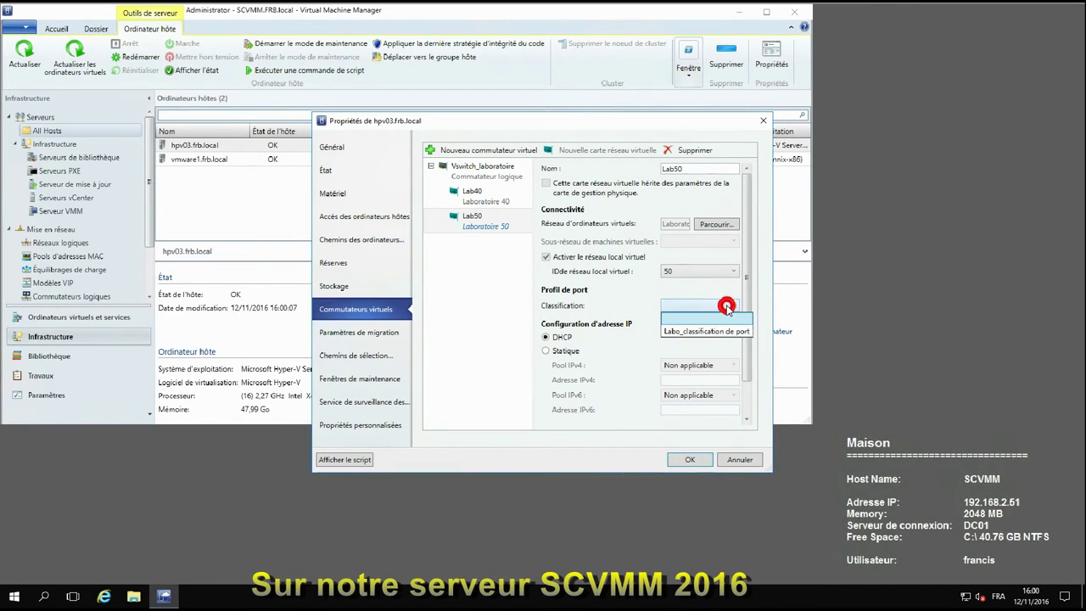
pyautogui.click(700, 330)
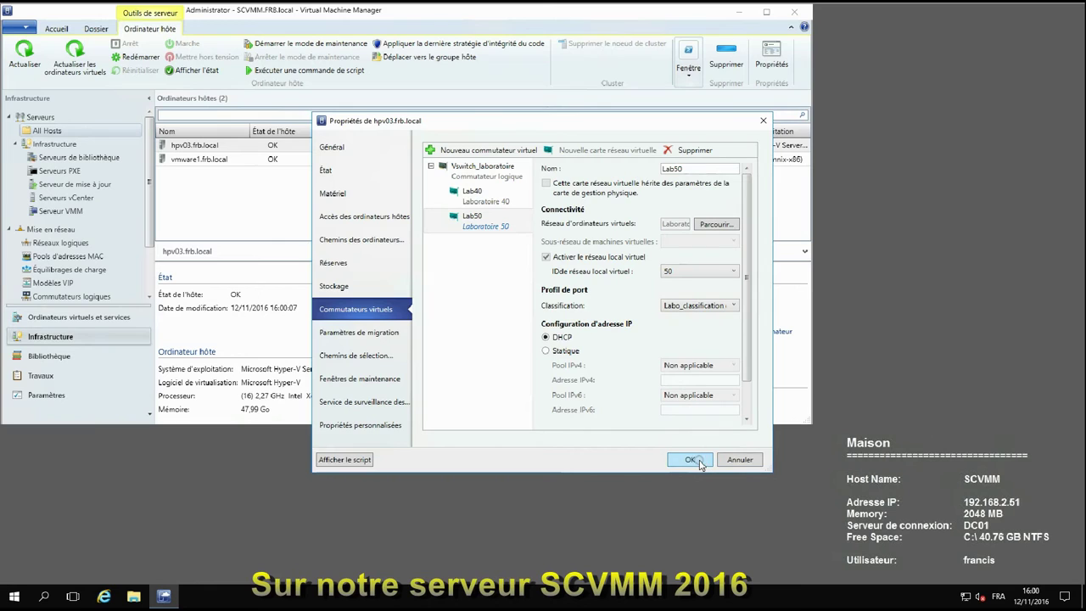
pyautogui.click(691, 460)
pyautogui.click(606, 359)
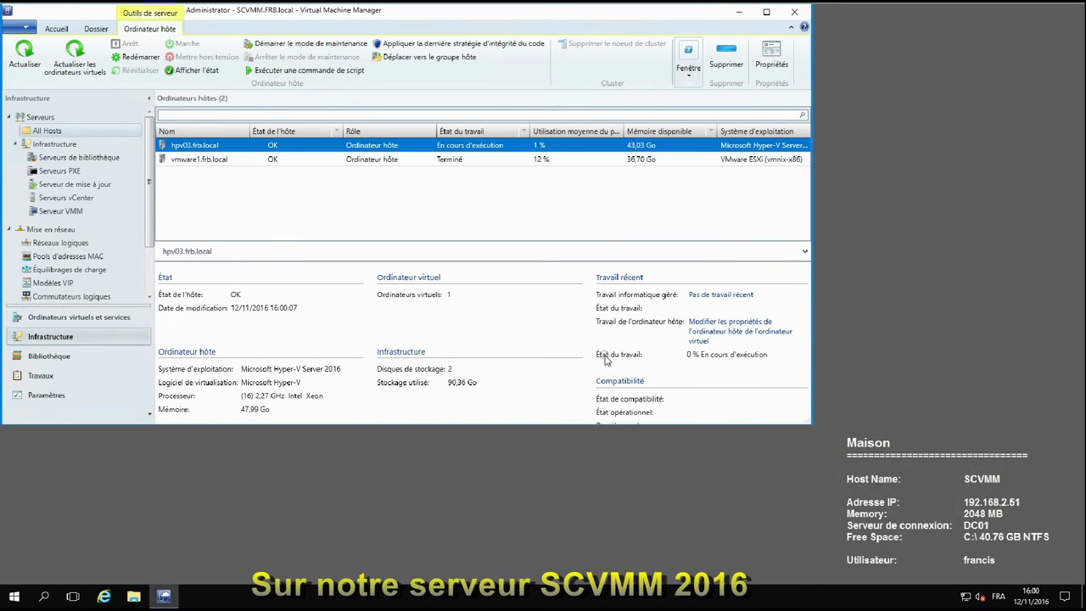